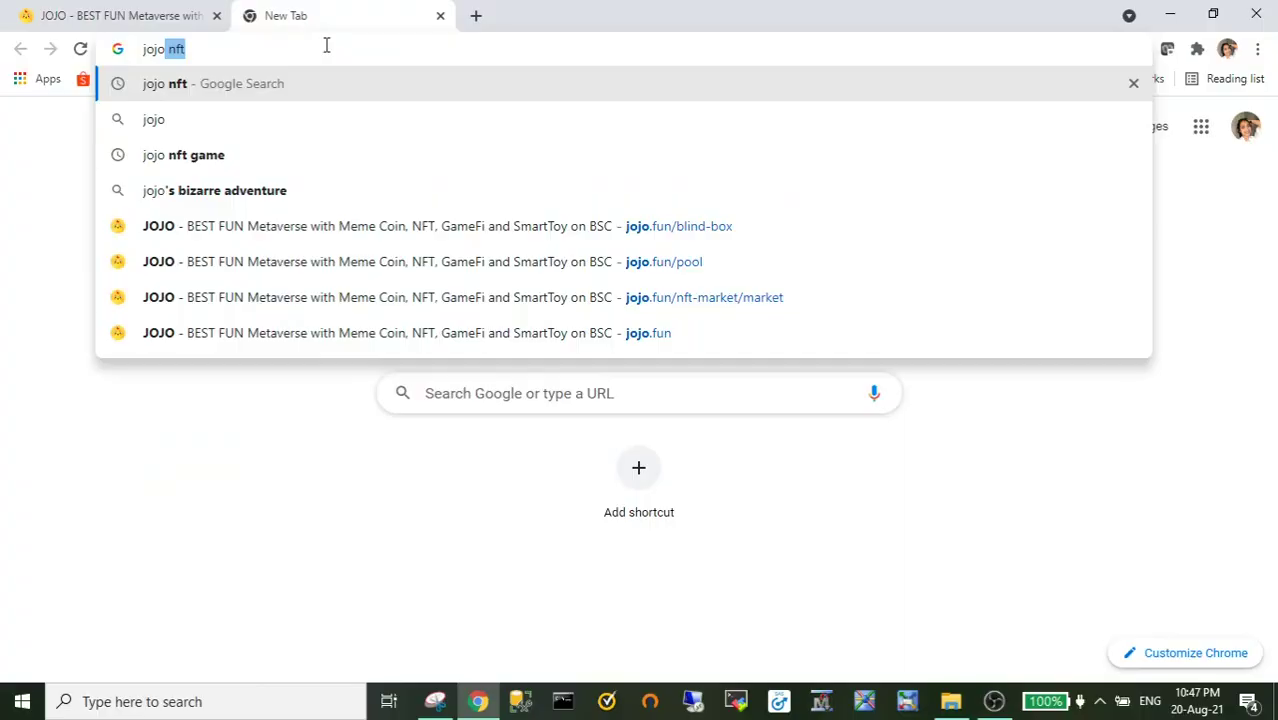
Search the web for "jojo nft" and open the jojo.fun homepage
left_click(297, 88)
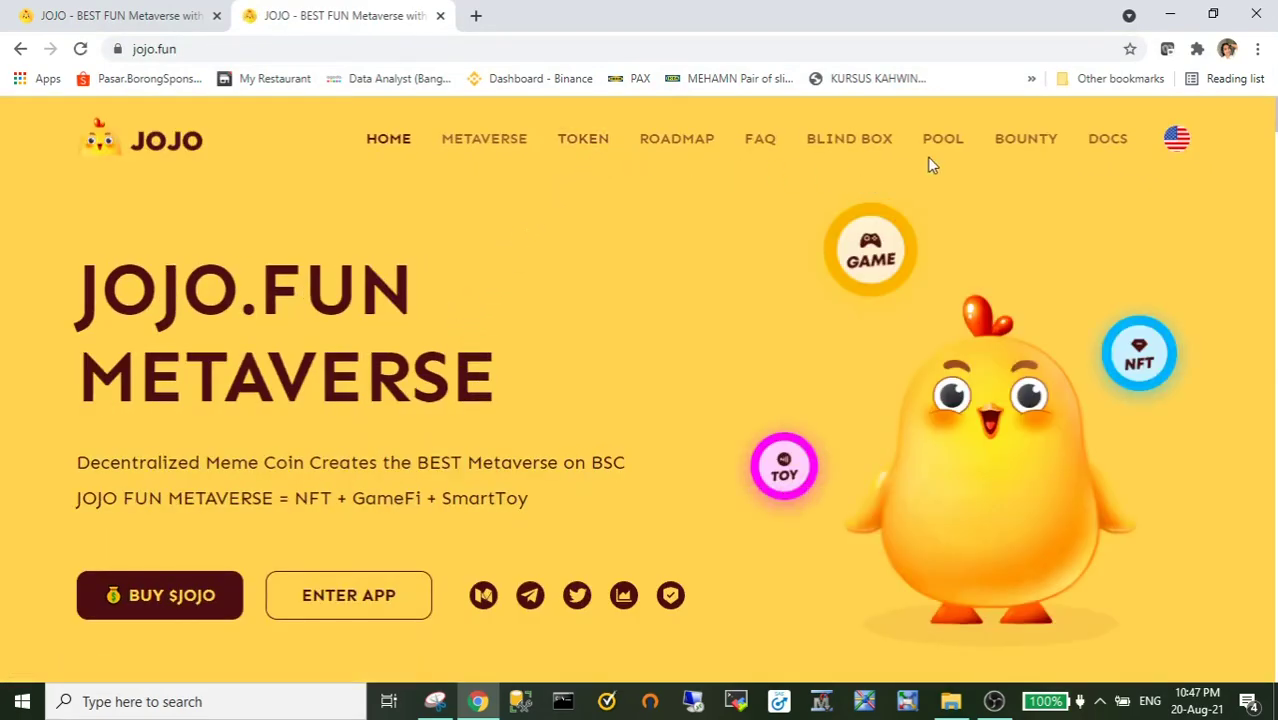
scroll(841, 337, "down", 2)
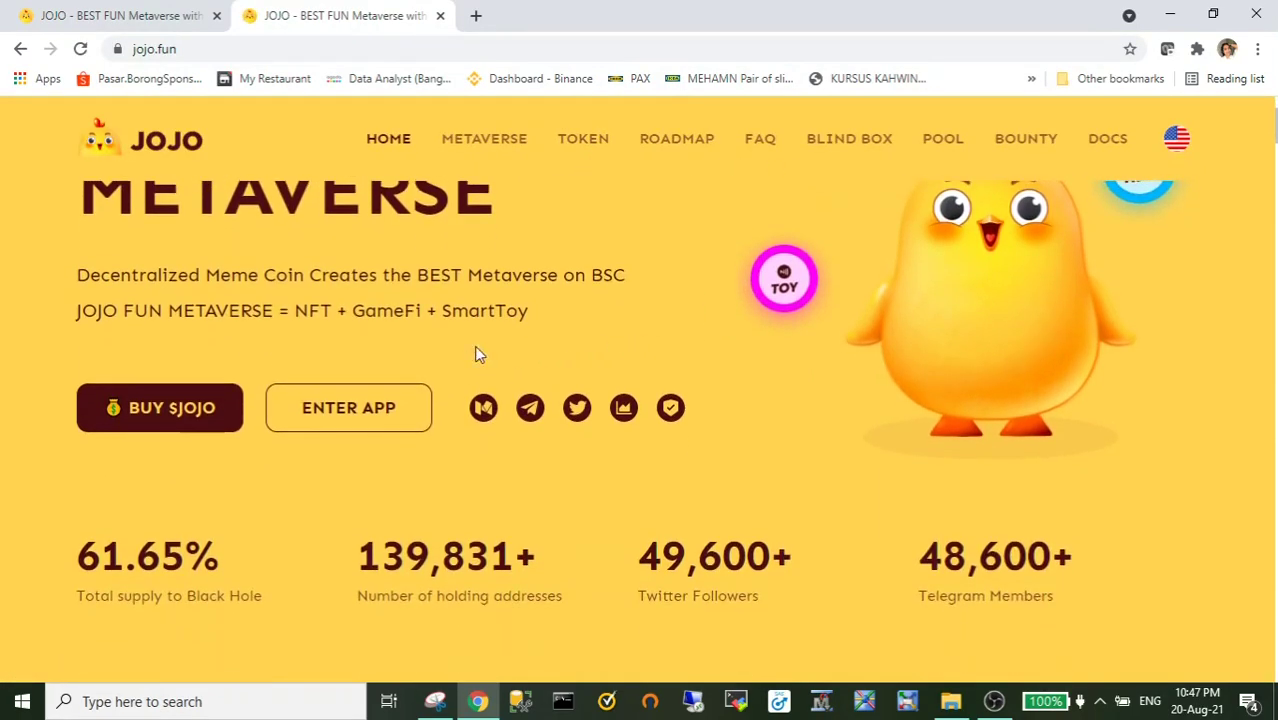
scroll(515, 320, "up", 1)
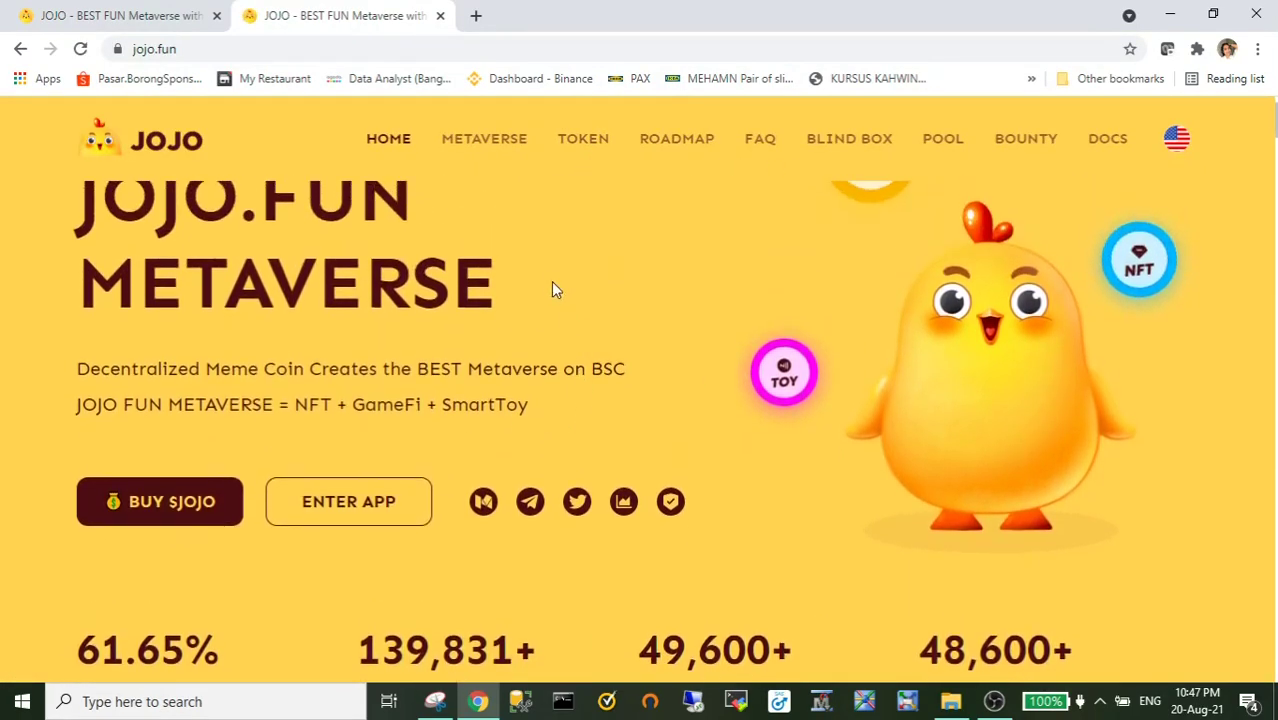
View the Metaverse, Token and Roadmap sections of the JOJO site
left_click(480, 148)
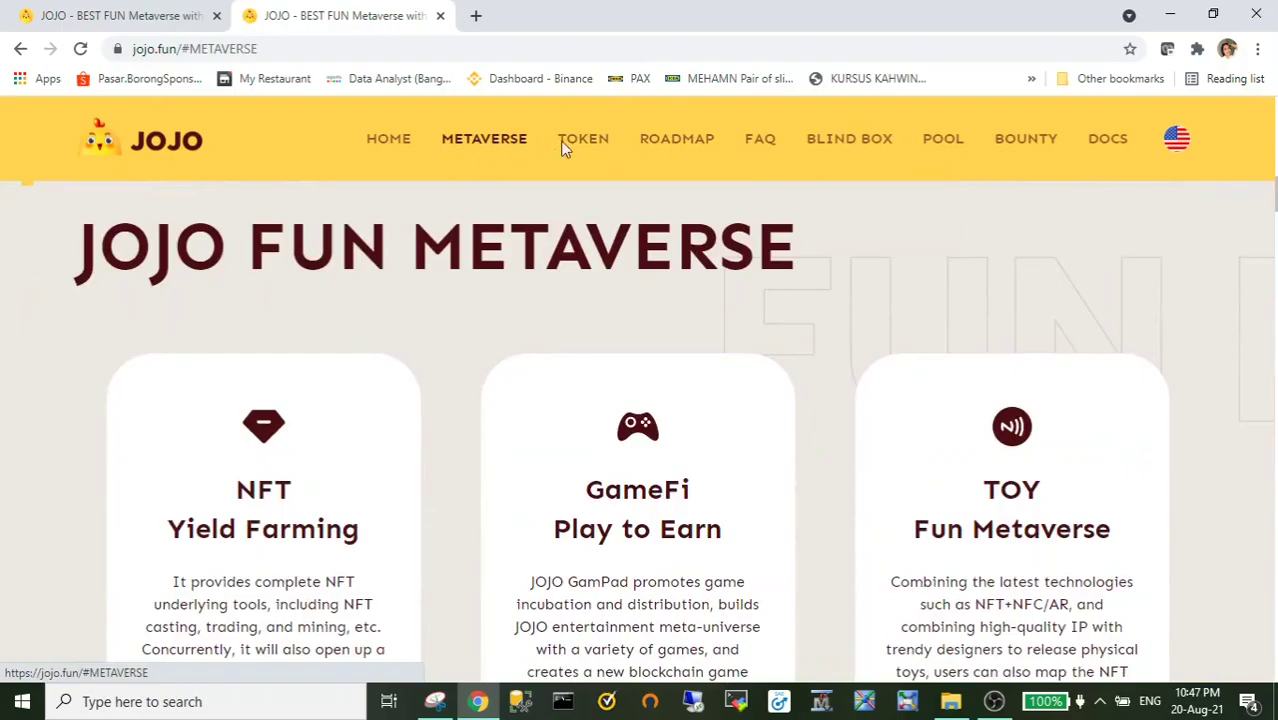
left_click(590, 146)
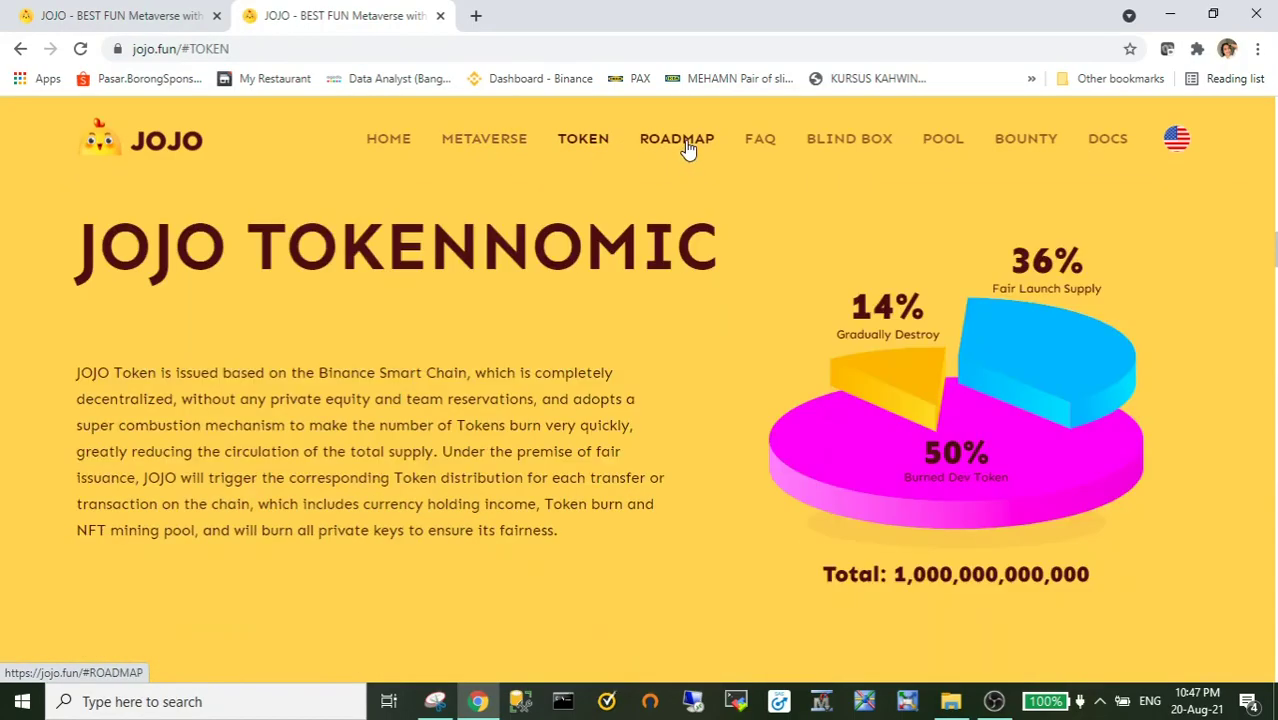
left_click(686, 146)
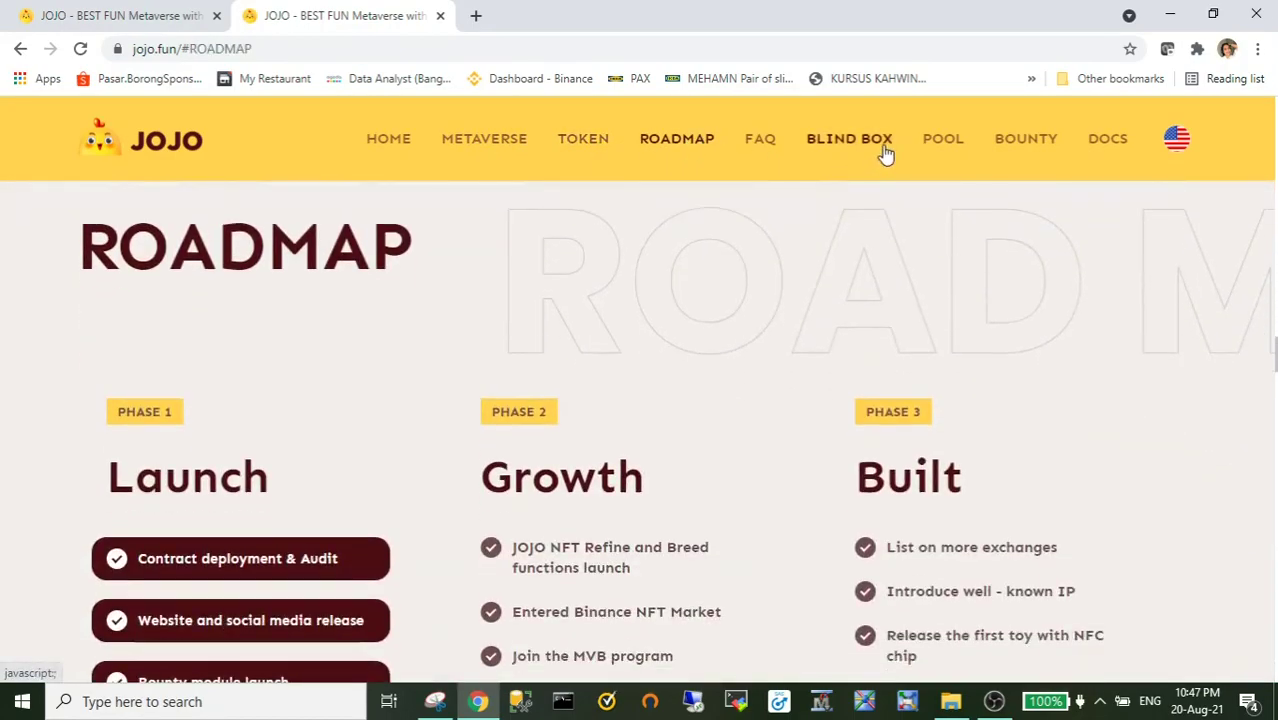
Open the JOJO Blind Box page and close the spare JOJO browser tab
left_click(884, 148)
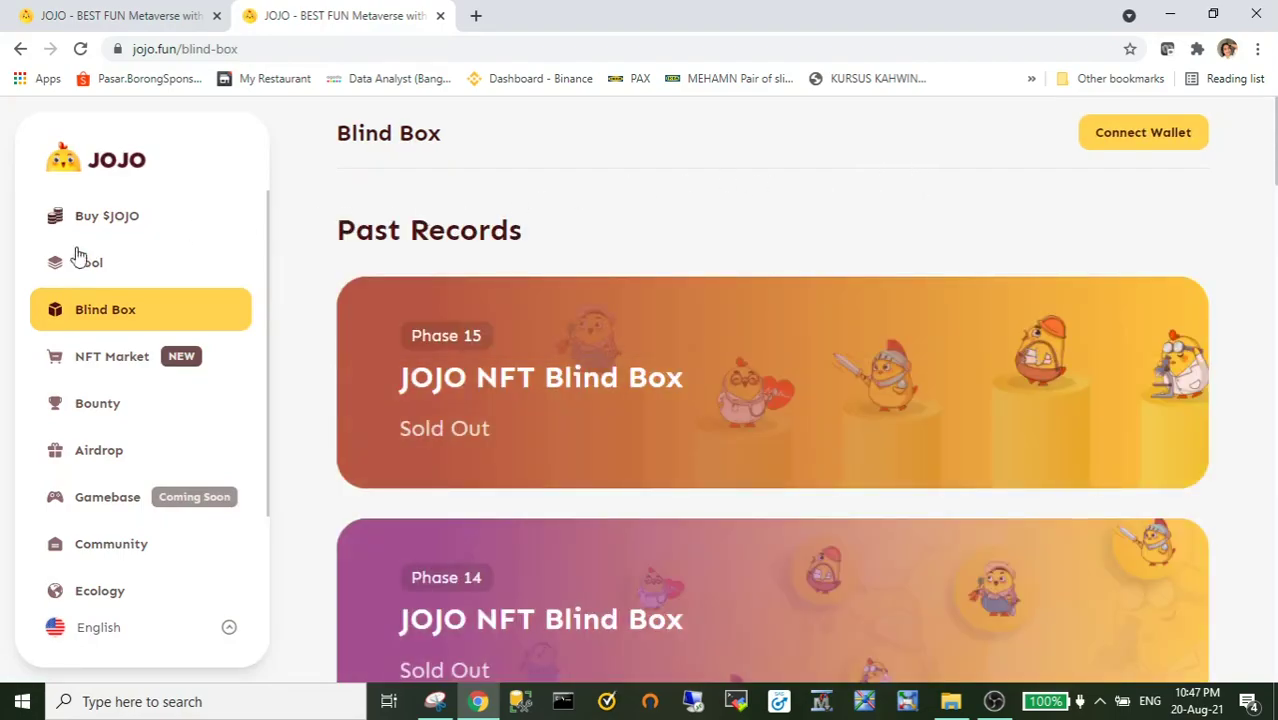
left_click(217, 16)
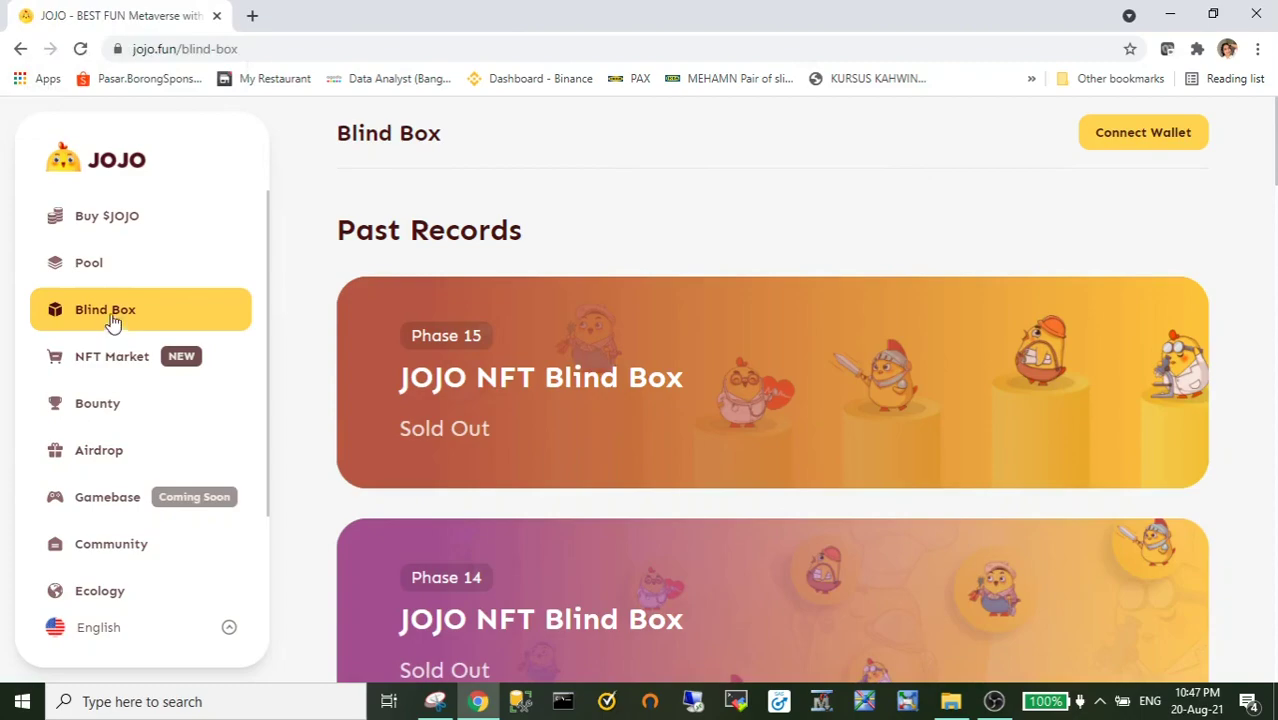
Unlock the MetaMask extension by entering the wallet password
left_click(1197, 49)
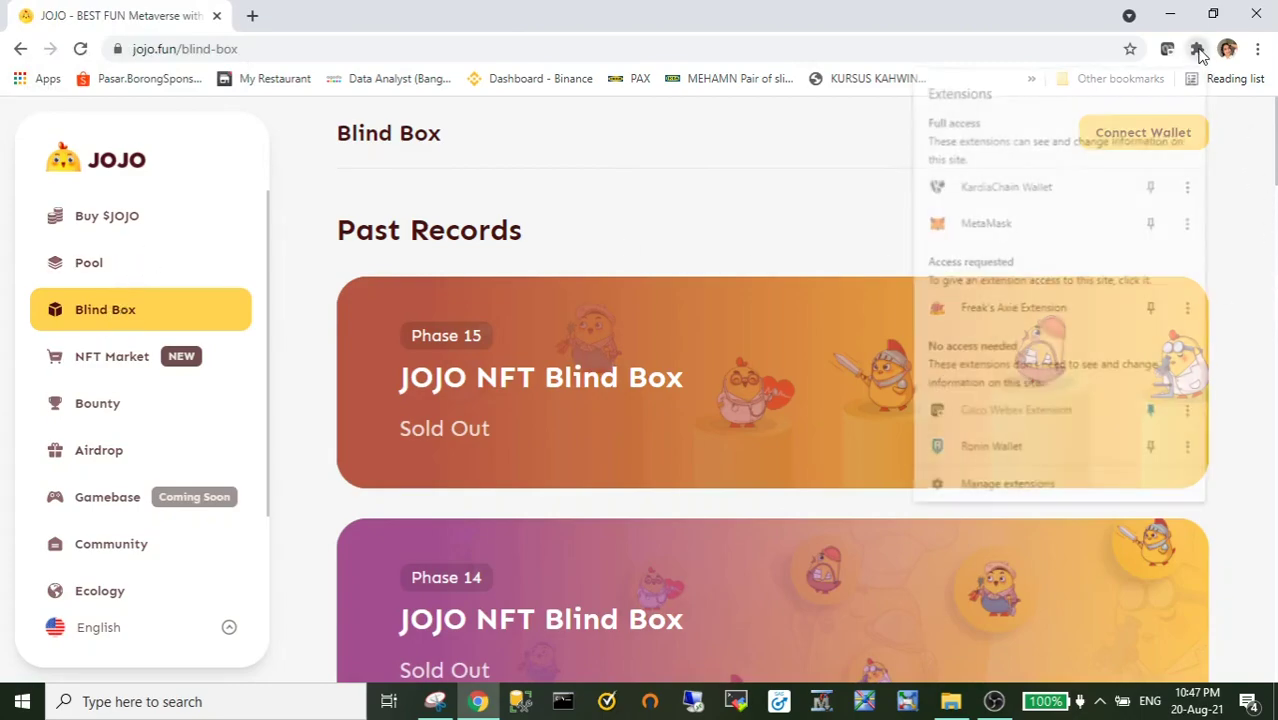
left_click(1076, 227)
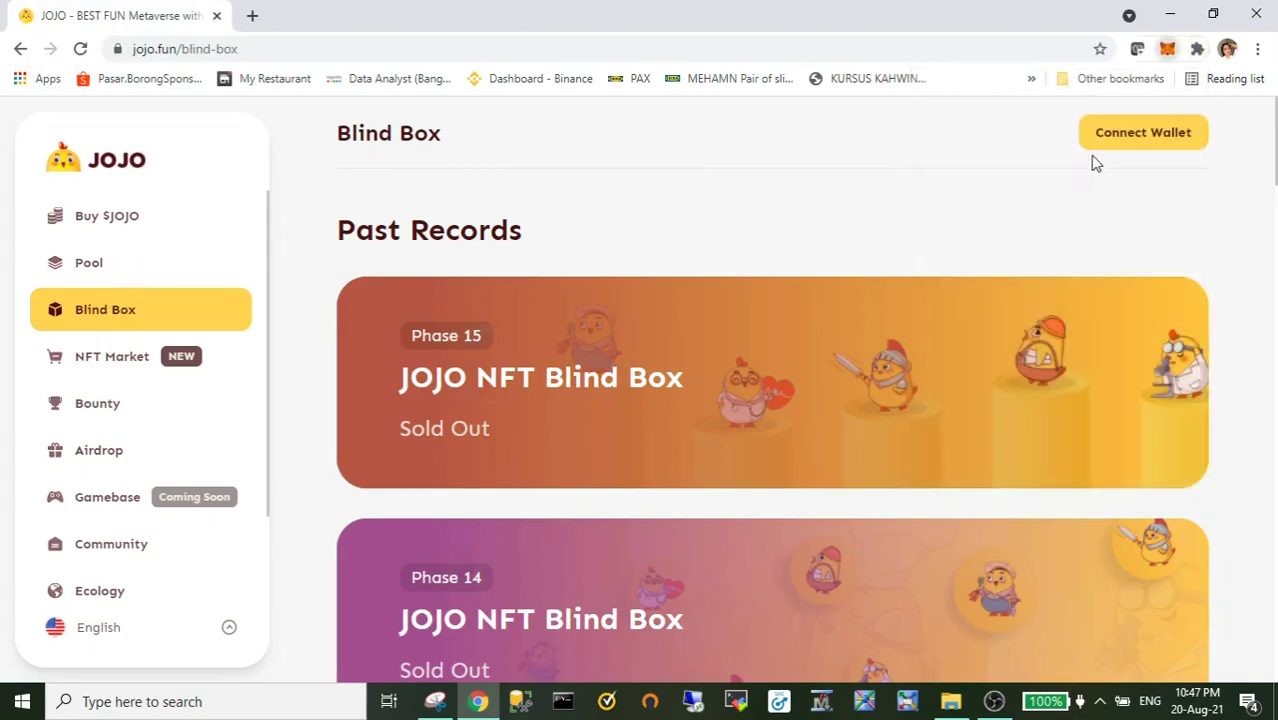
type("**")
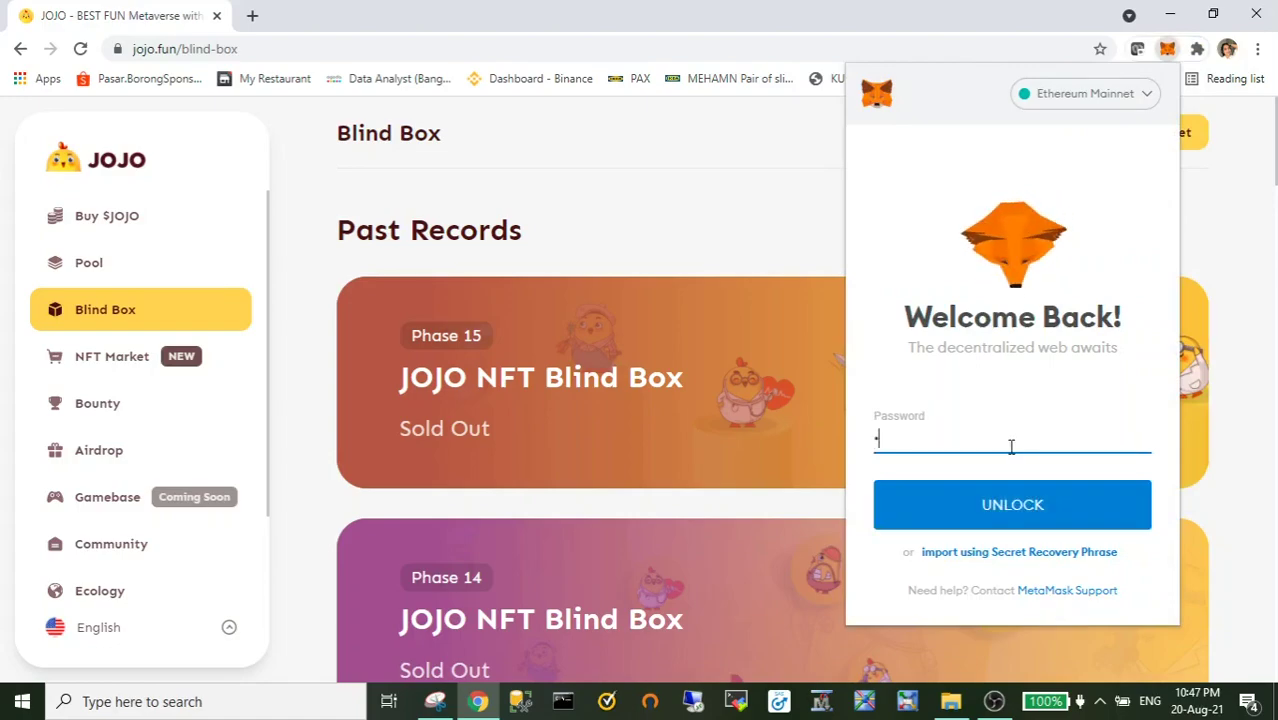
type("*******")
left_click(1026, 514)
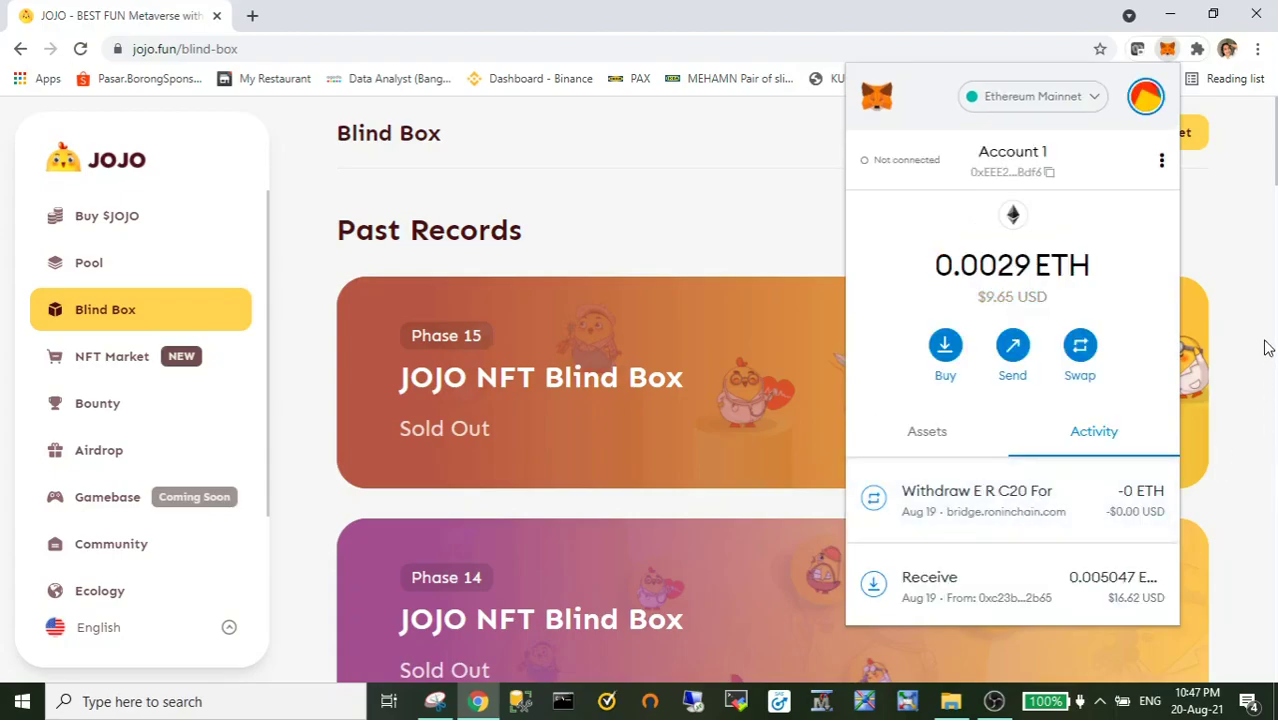
left_click(1240, 226)
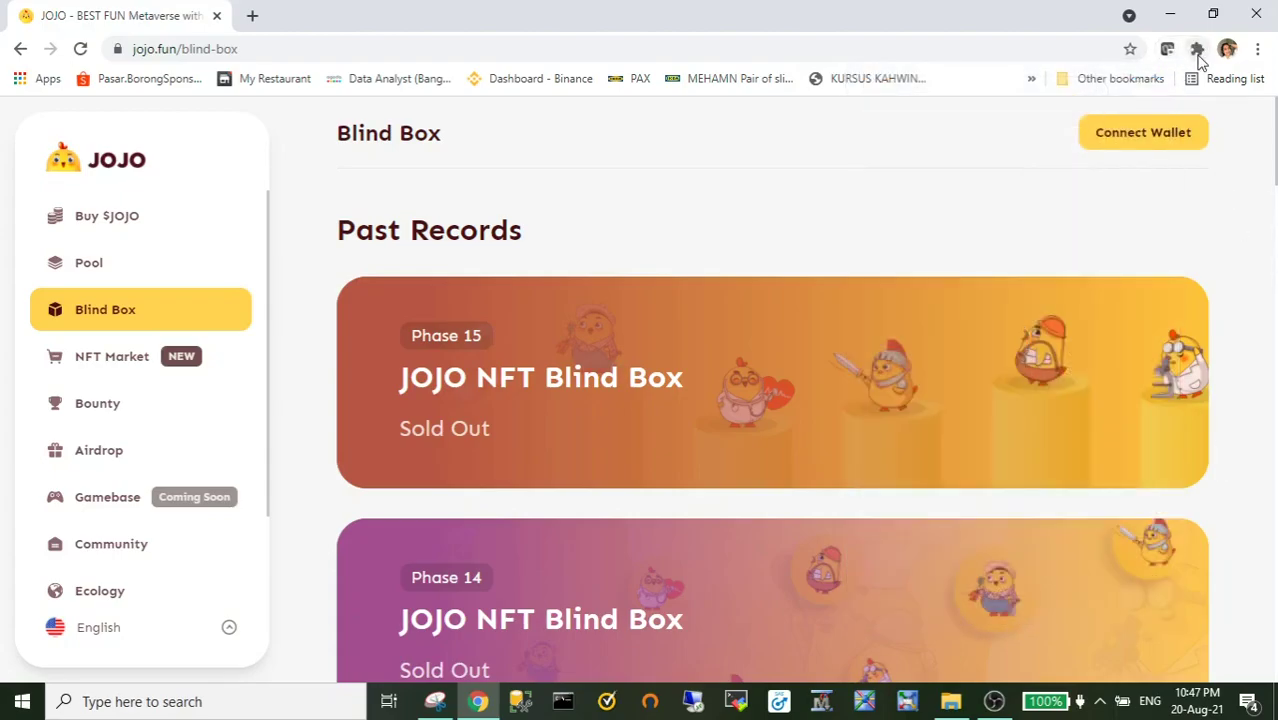
Reopen the MetaMask wallet and review Account 1's balance and transaction activity
left_click(1197, 52)
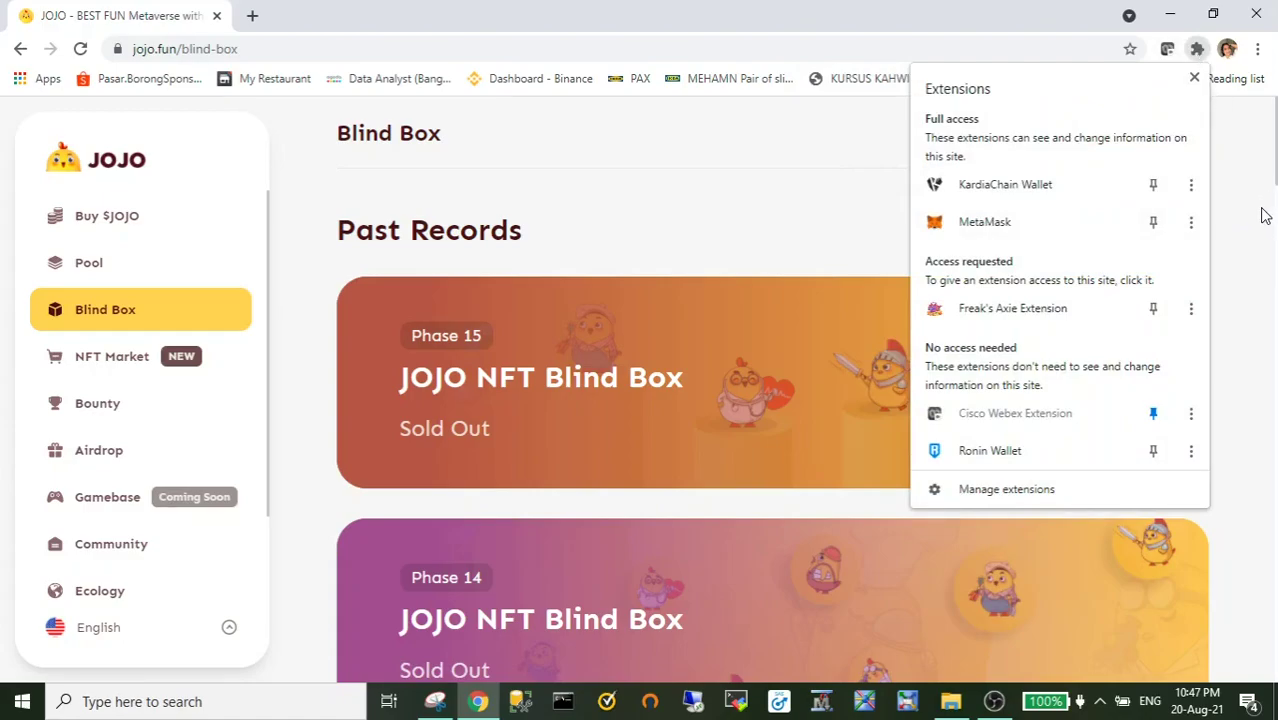
key("alt+shift+m")
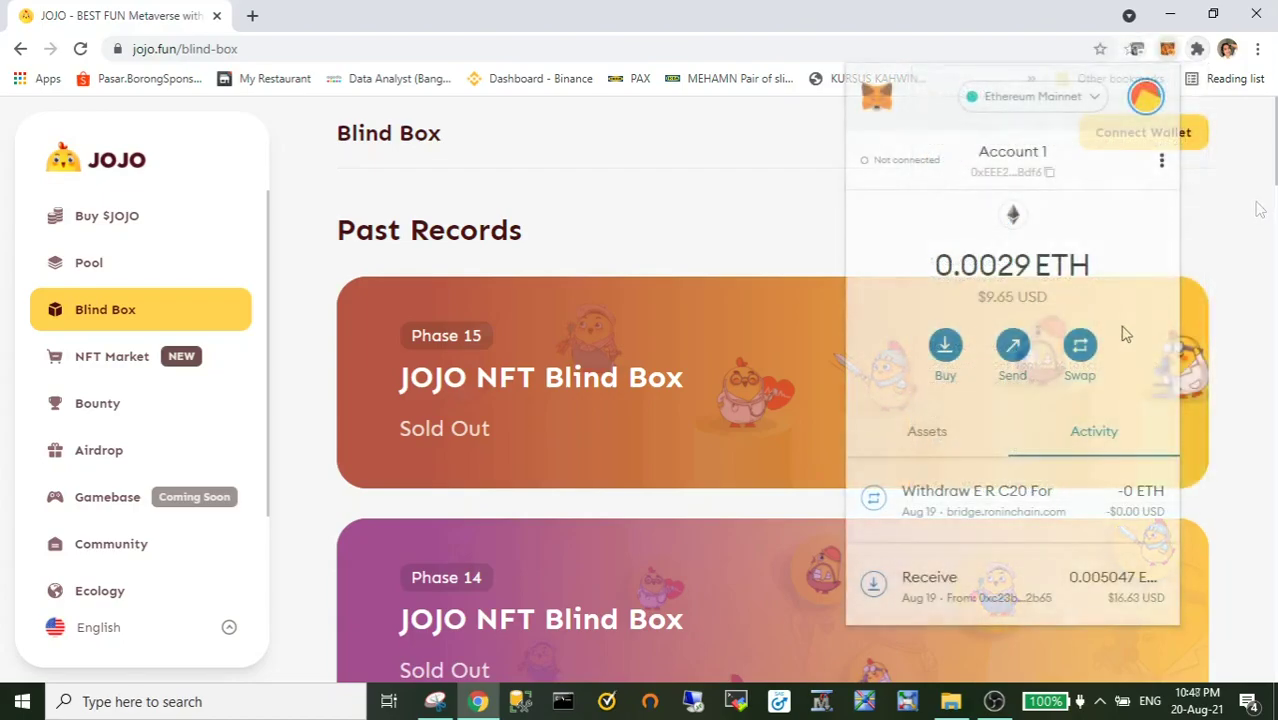
scroll(1121, 336, "down", 2)
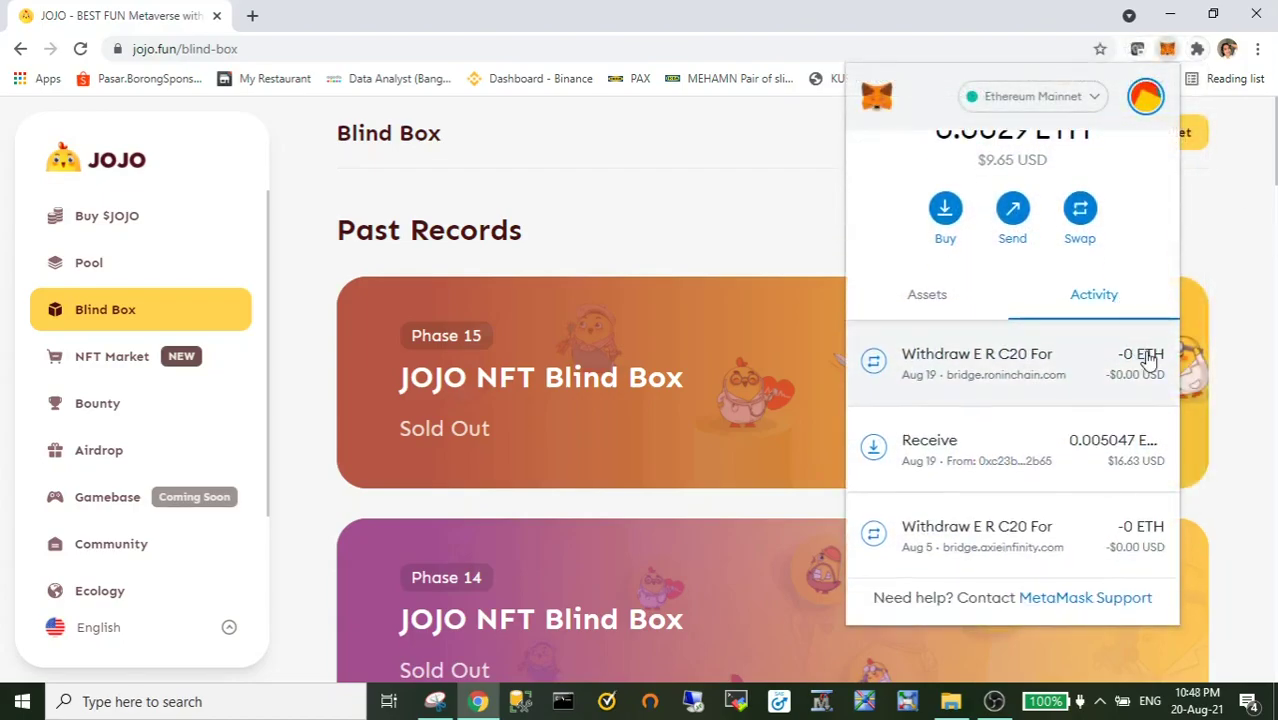
left_click(1266, 256)
Request a wallet connection from the Blind Box page using MetaMask, and close the wallet selection dialog
left_click(1133, 138)
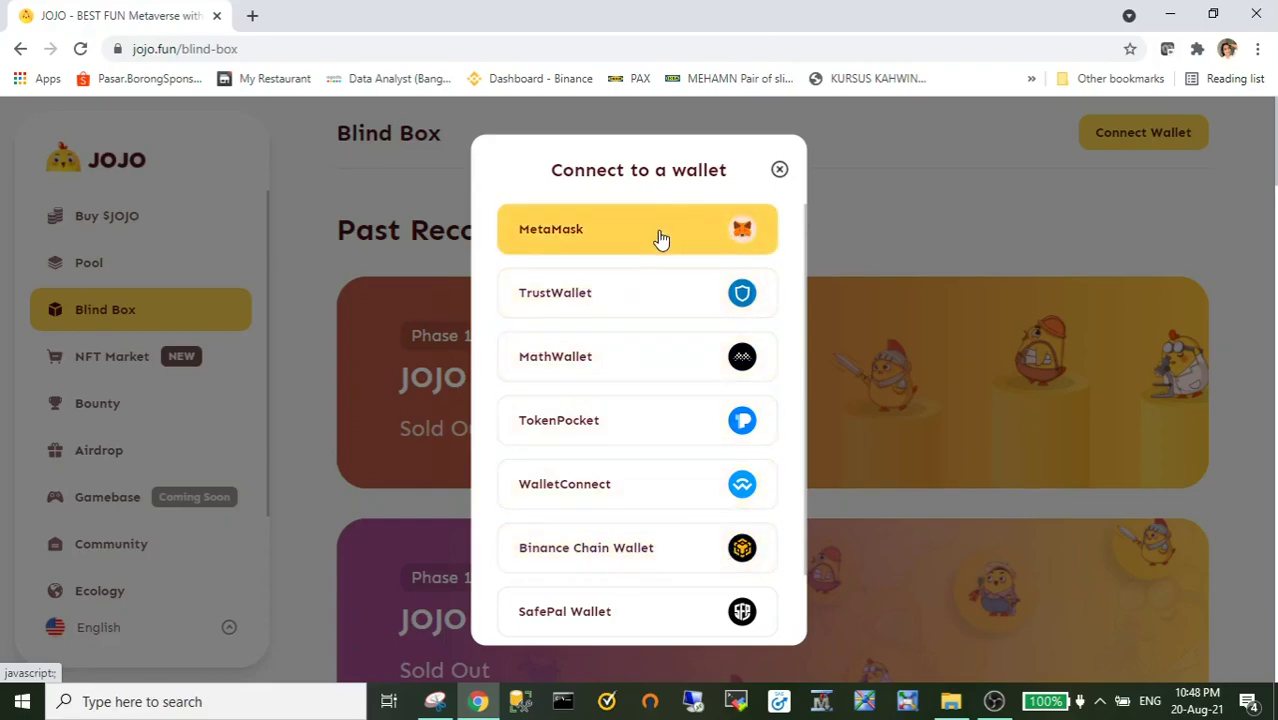
left_click(745, 236)
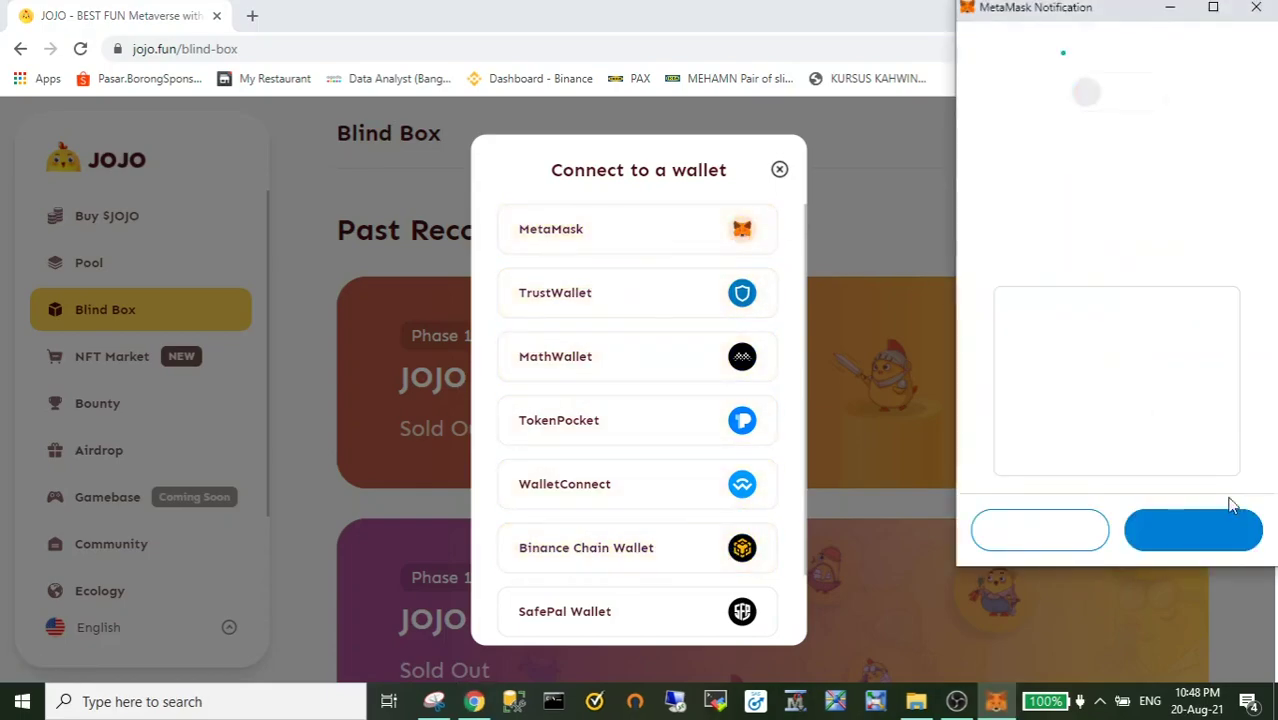
scroll(1157, 394, "down", 1)
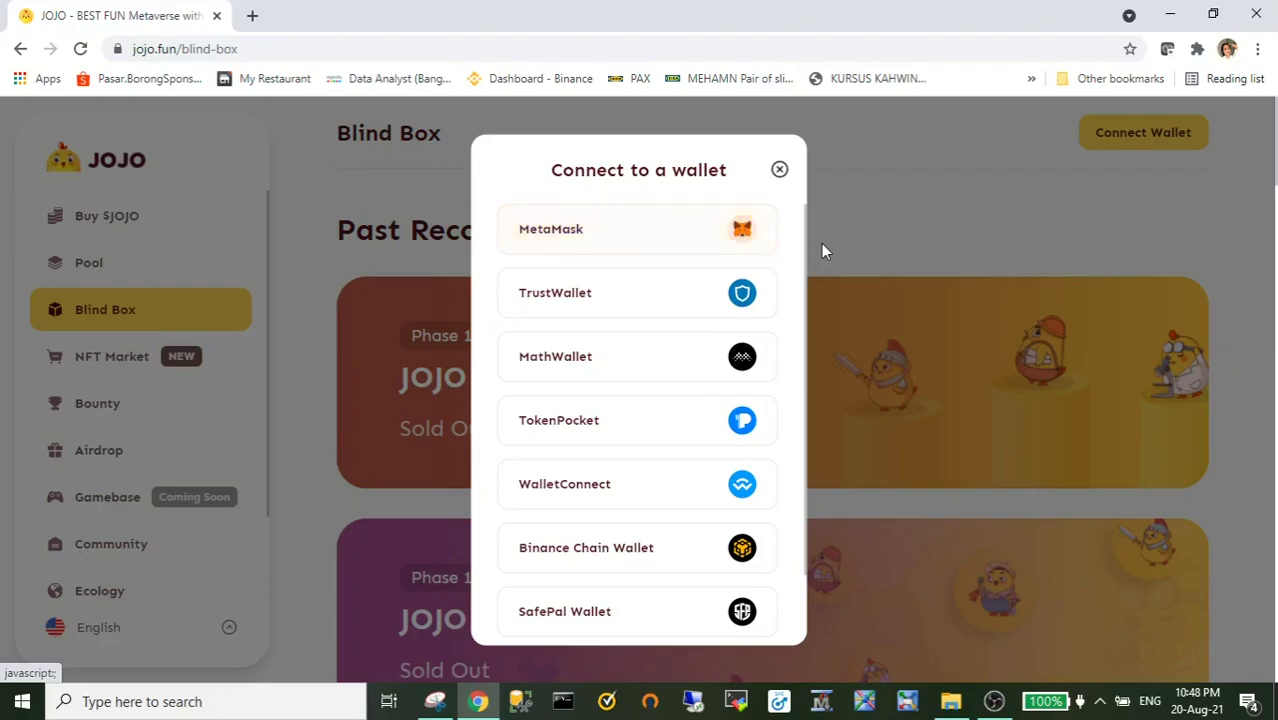
left_click(780, 170)
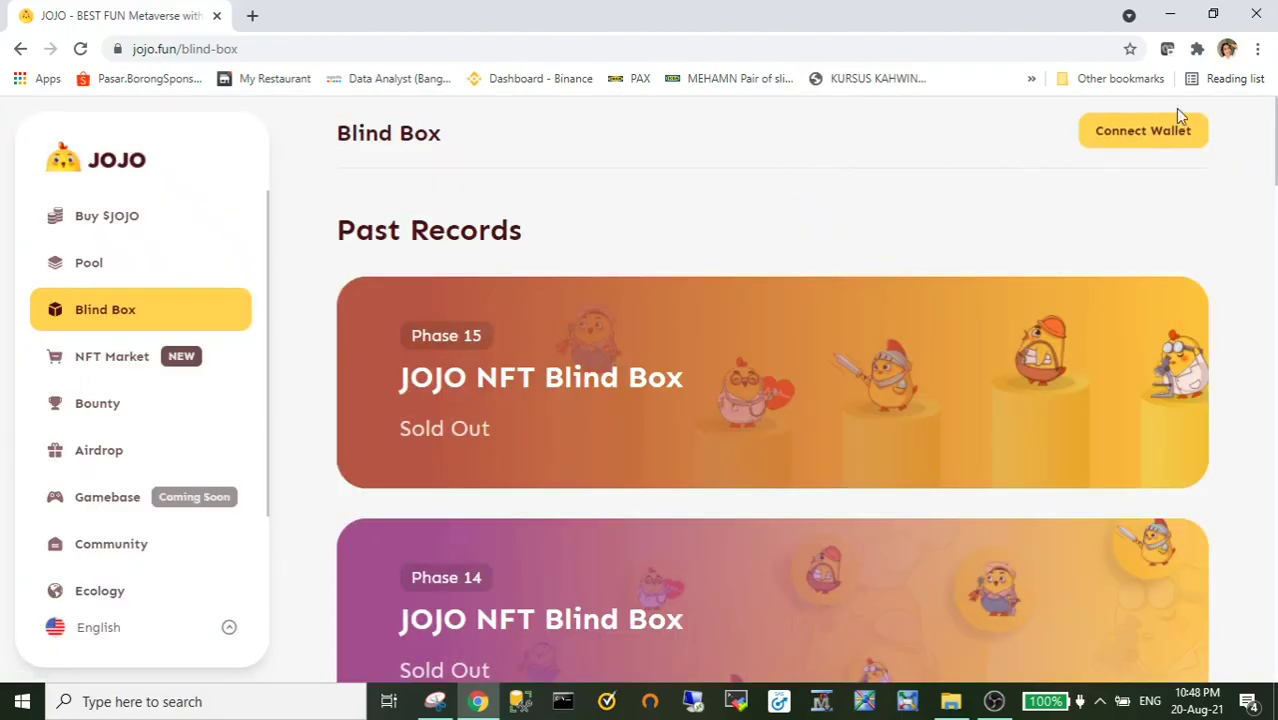
Approve the pending jojo.fun connection request in MetaMask for Account 1
left_click(1196, 50)
left_click(1055, 232)
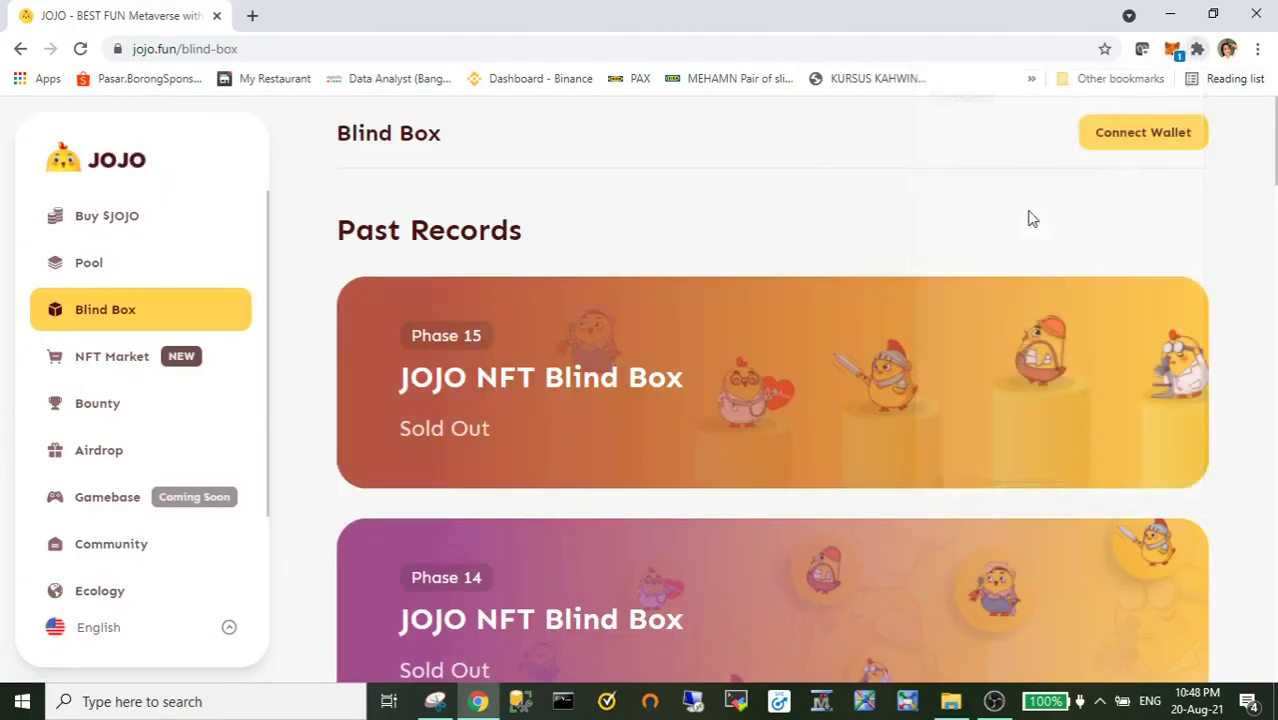
left_click(1167, 49)
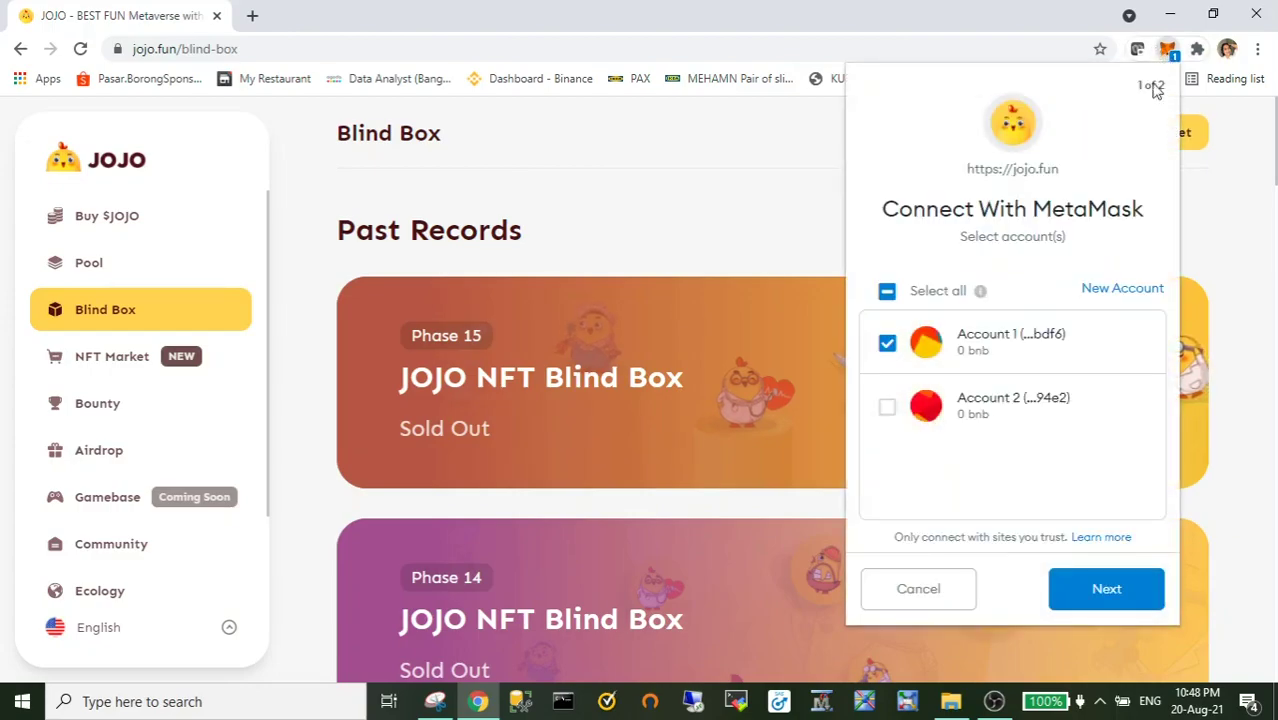
left_click(1140, 598)
left_click(1133, 592)
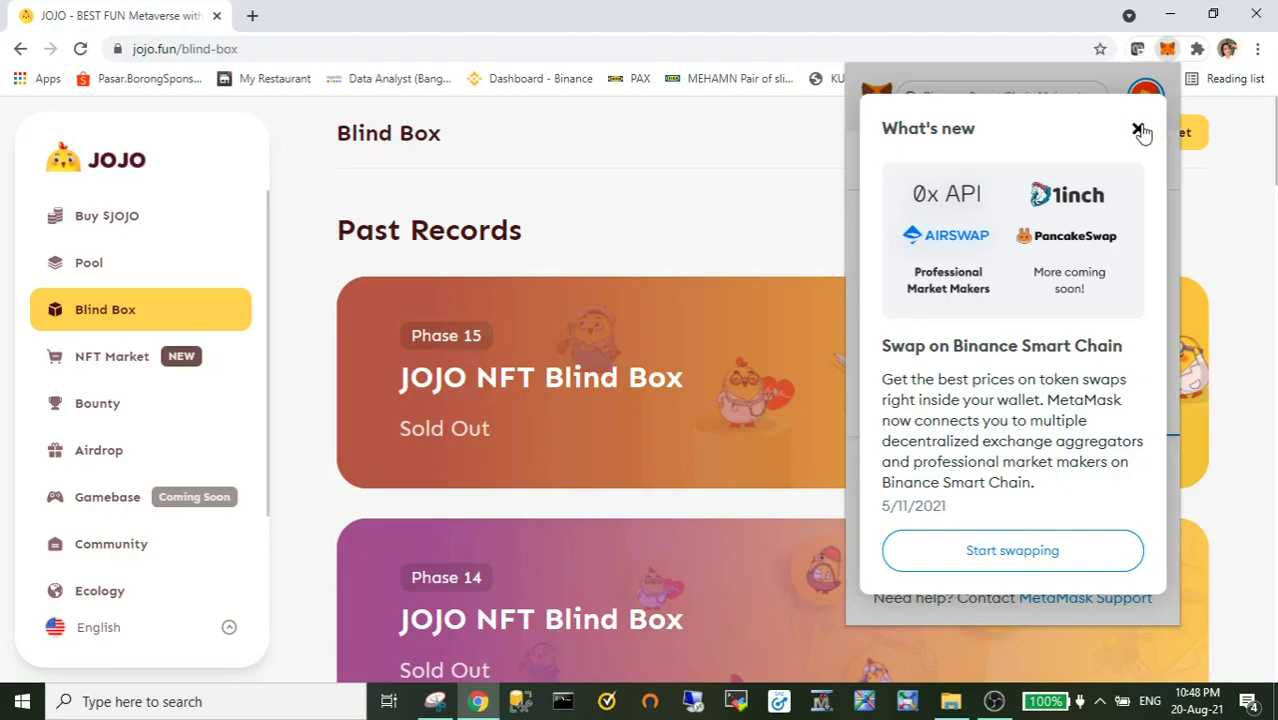
Leave the Binance Smart Chain swap announcement and its swap form, and copy Account 1's wallet address
left_click(1044, 550)
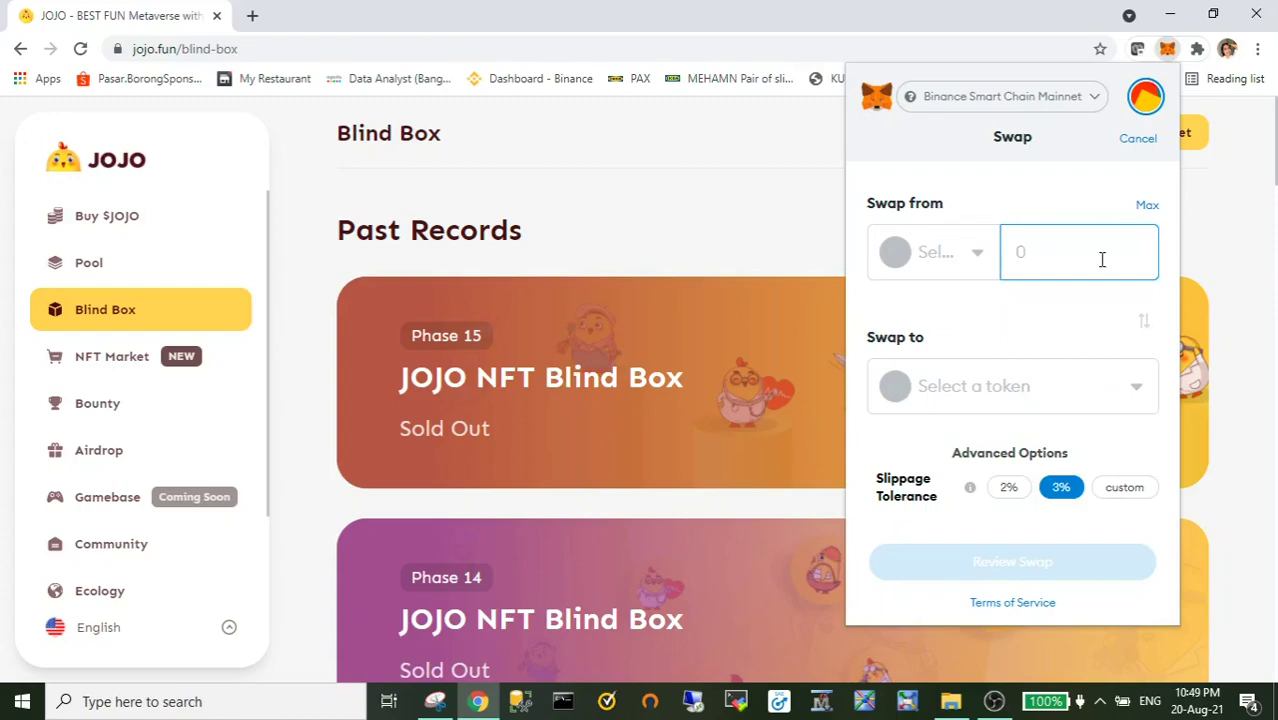
left_click(1138, 139)
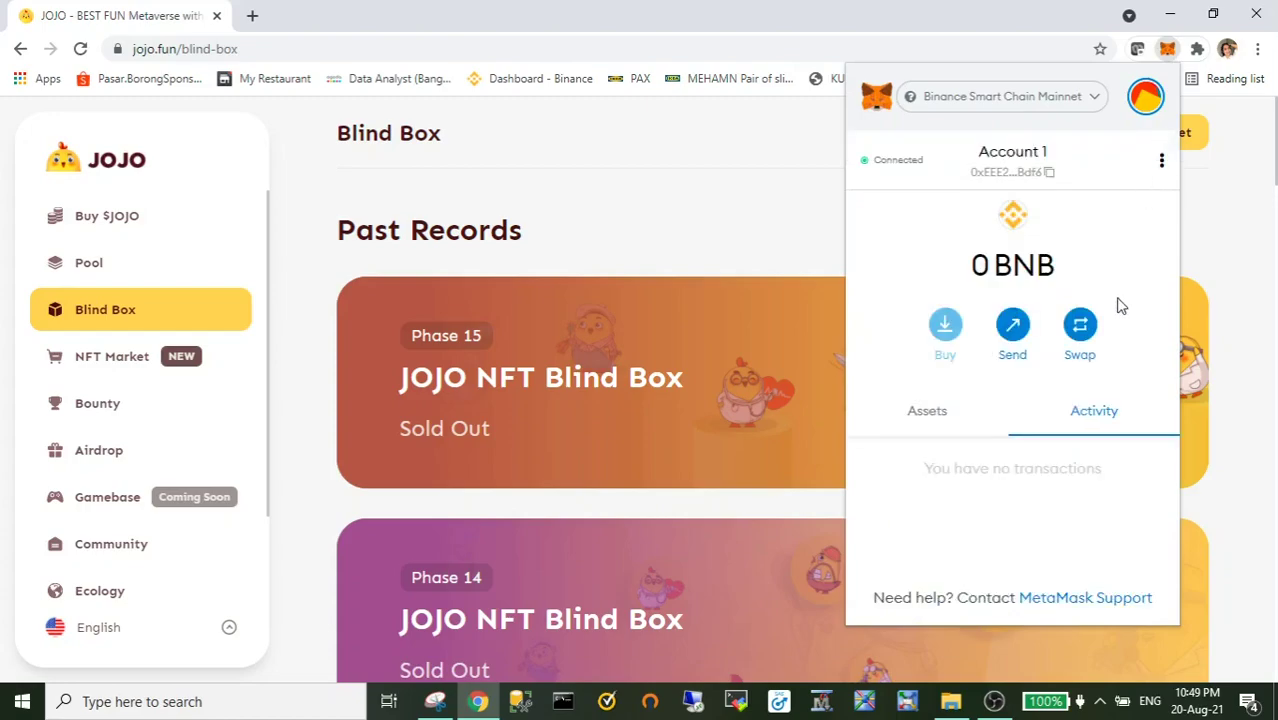
left_click(1005, 180)
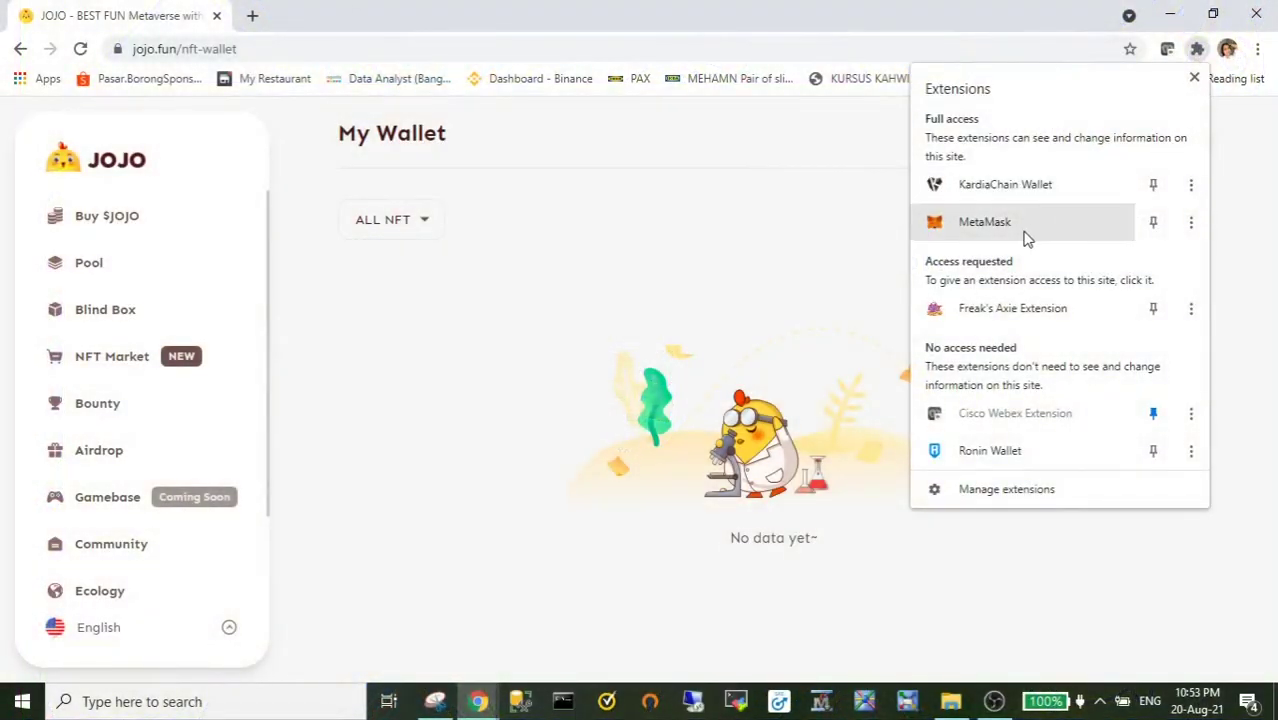
Check Account 1's BNB balance on Binance Smart Chain in MetaMask
left_click(1025, 237)
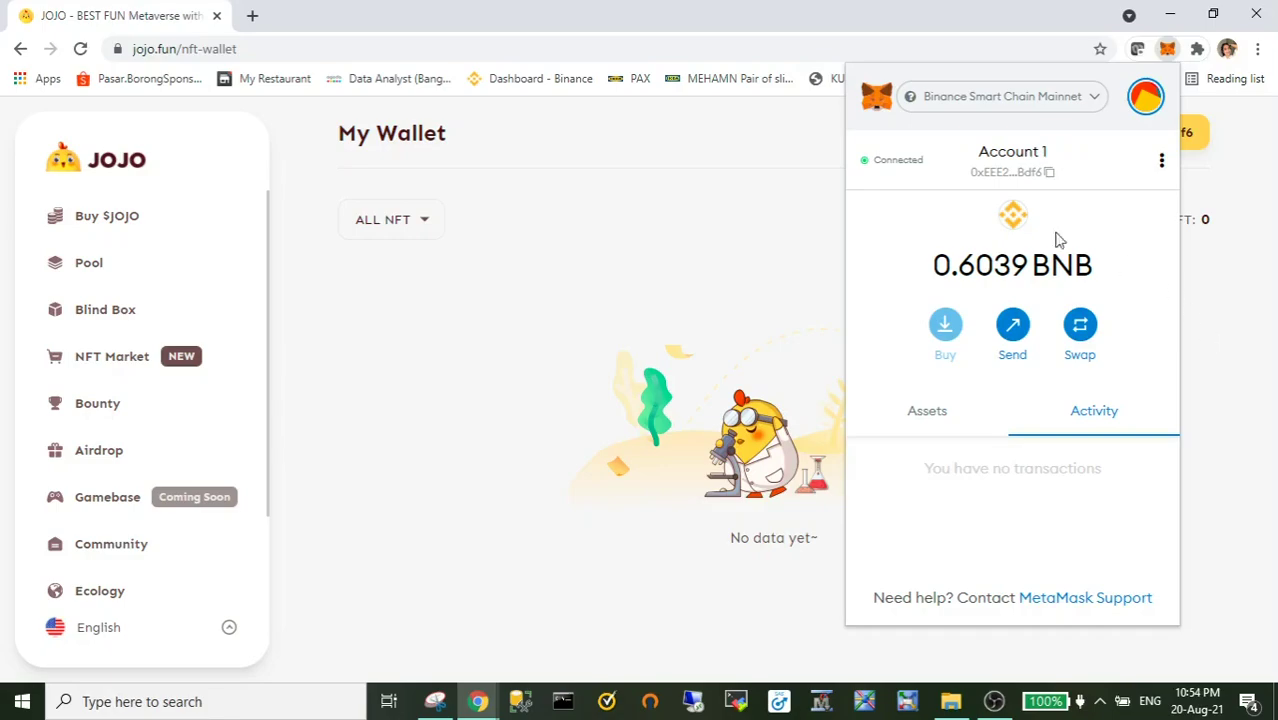
left_click(671, 263)
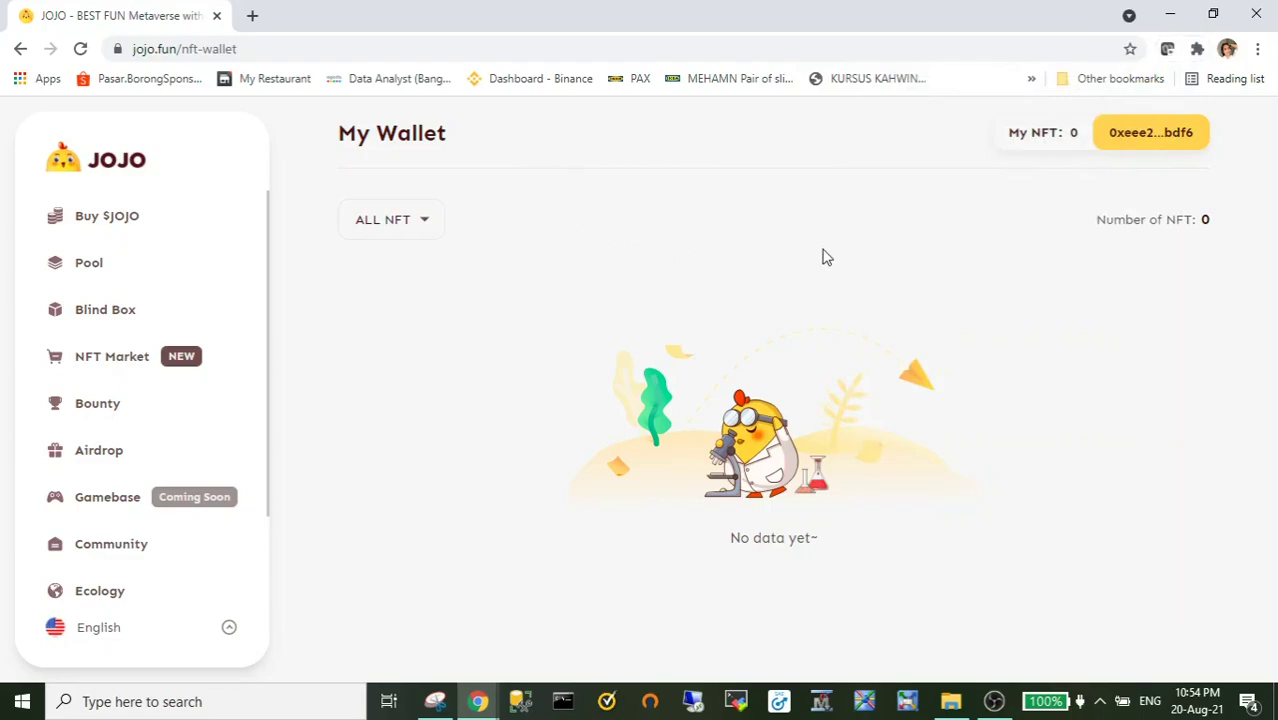
Open the JOJO NFT Market and browse the auction listings
left_click(153, 372)
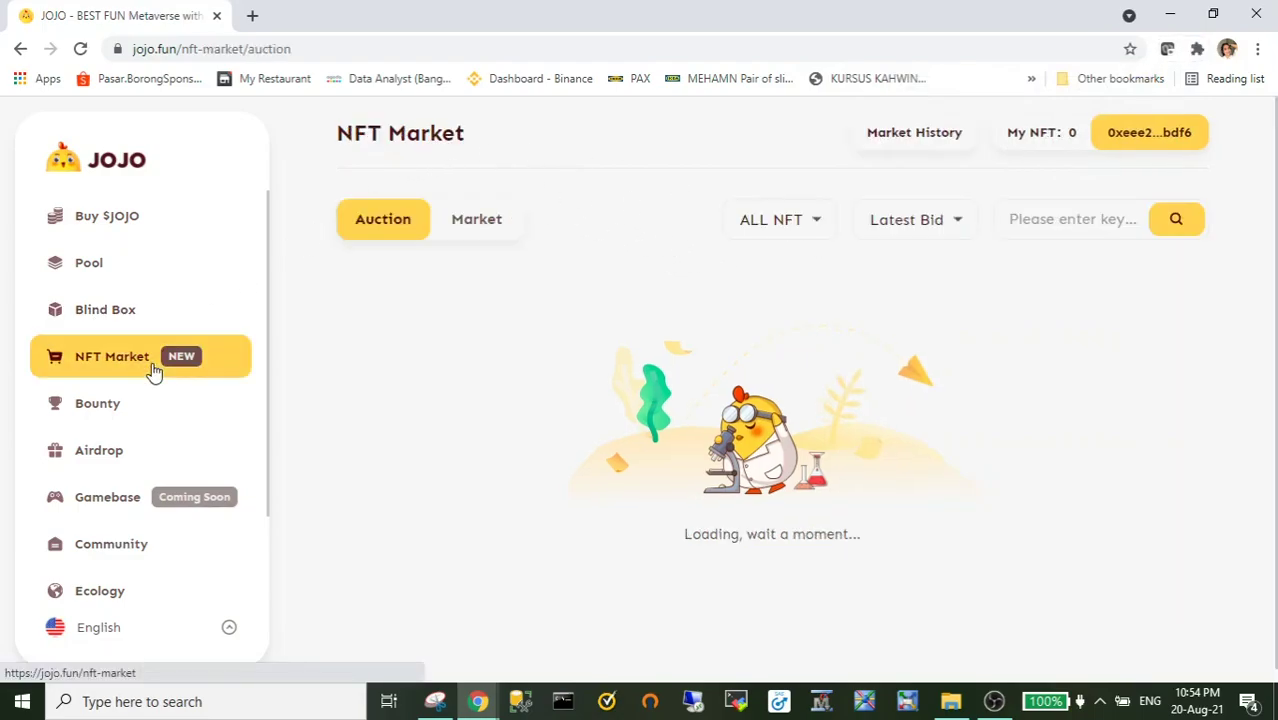
scroll(913, 457, "down", 2)
scroll(921, 457, "up", 2)
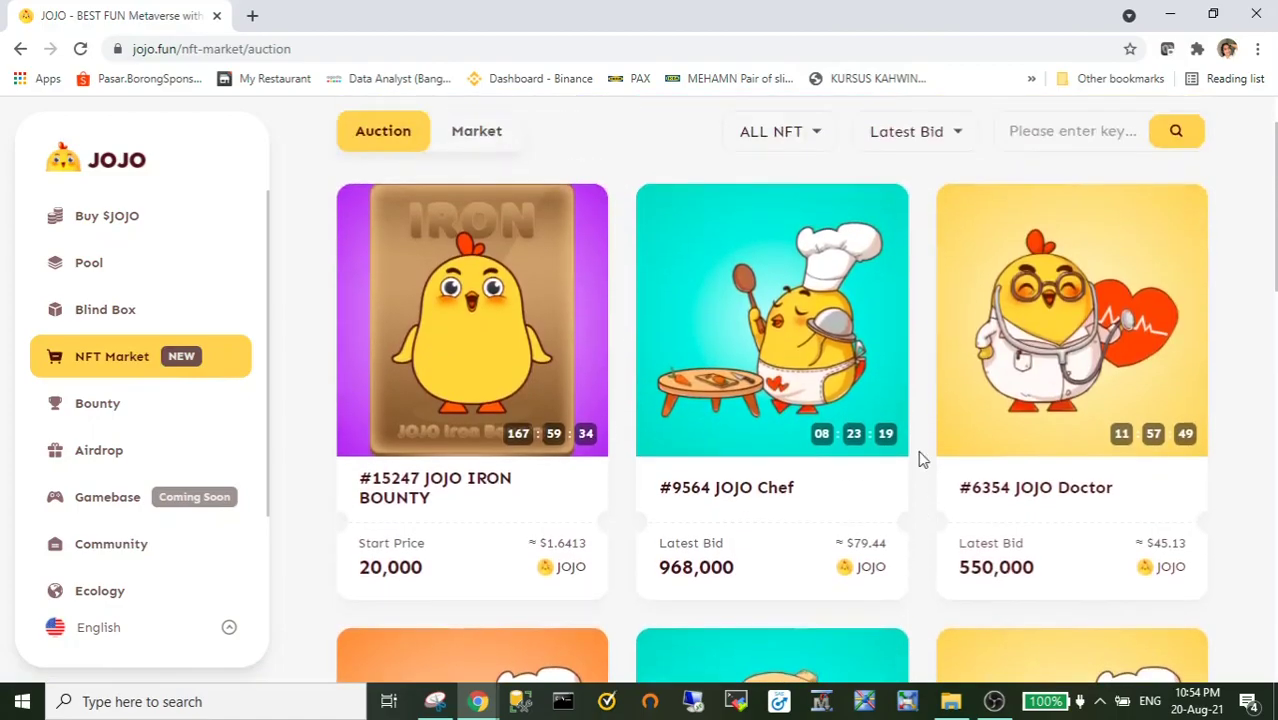
left_click(1161, 141)
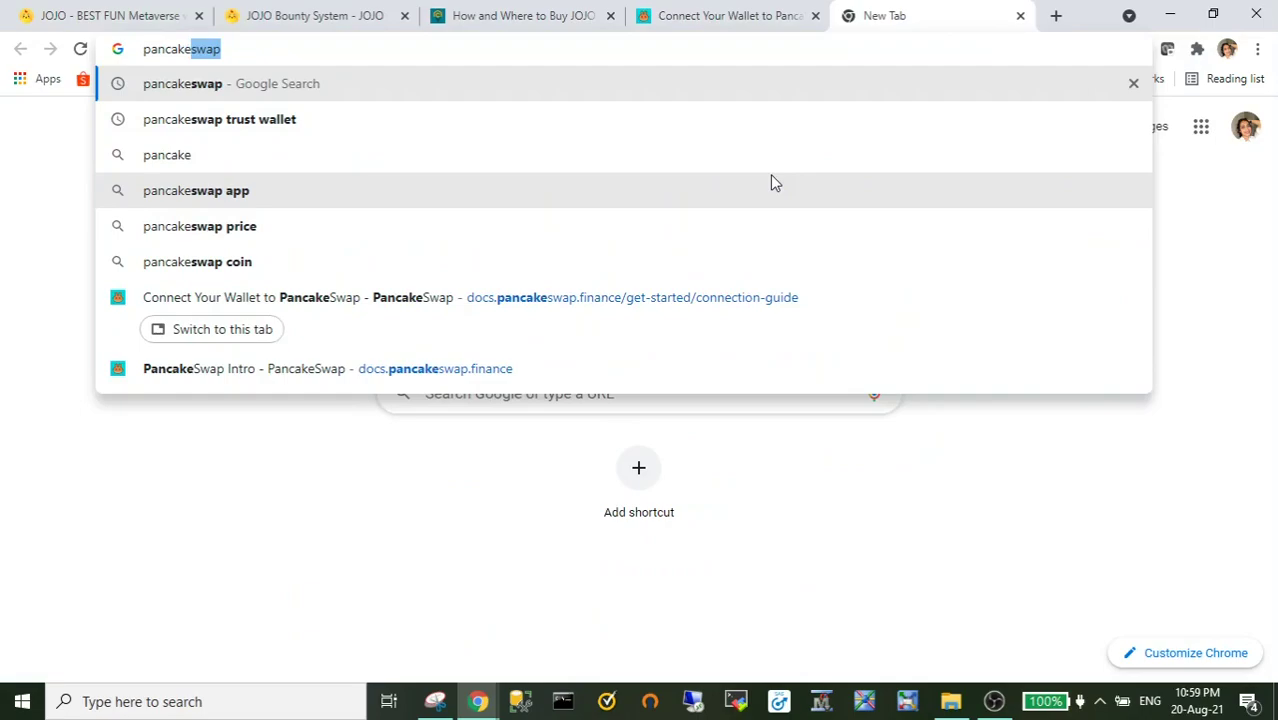
Search the web for "pancakeswap app" and open the PancakeSwap homepage from the results
left_click(770, 190)
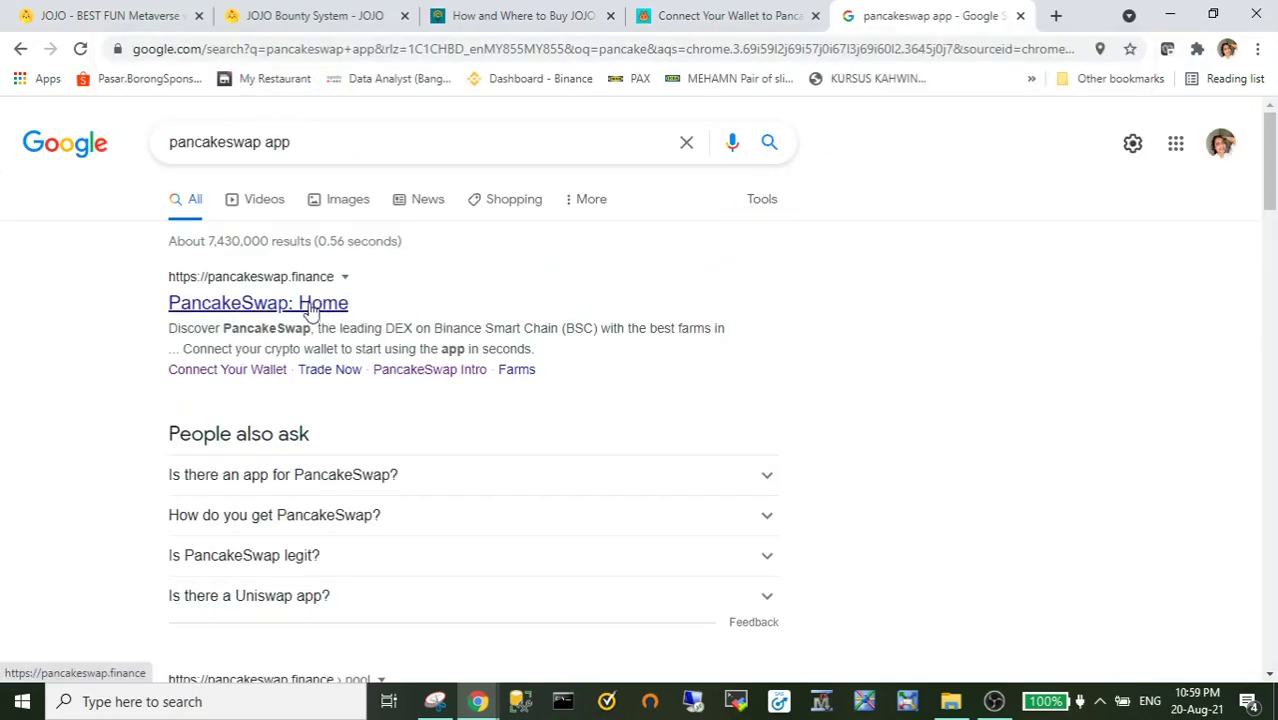
scroll(339, 305, "down", 3)
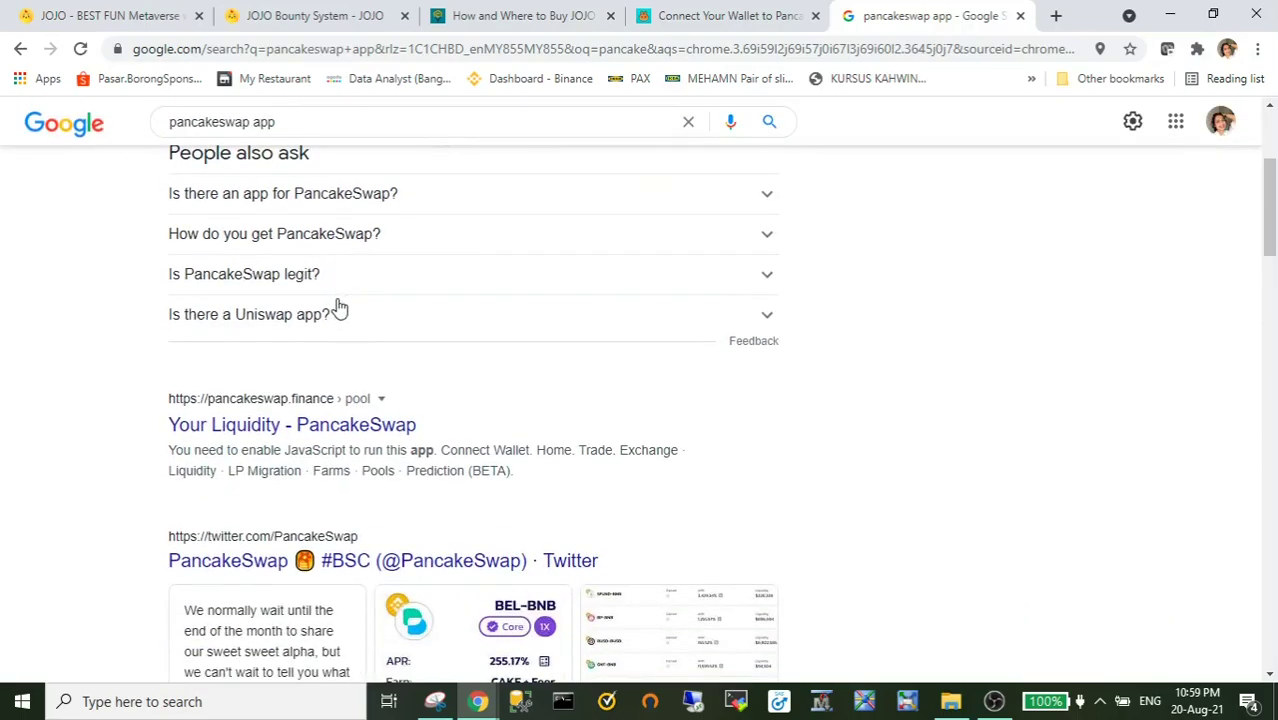
scroll(339, 307, "up", 3)
left_click(327, 314)
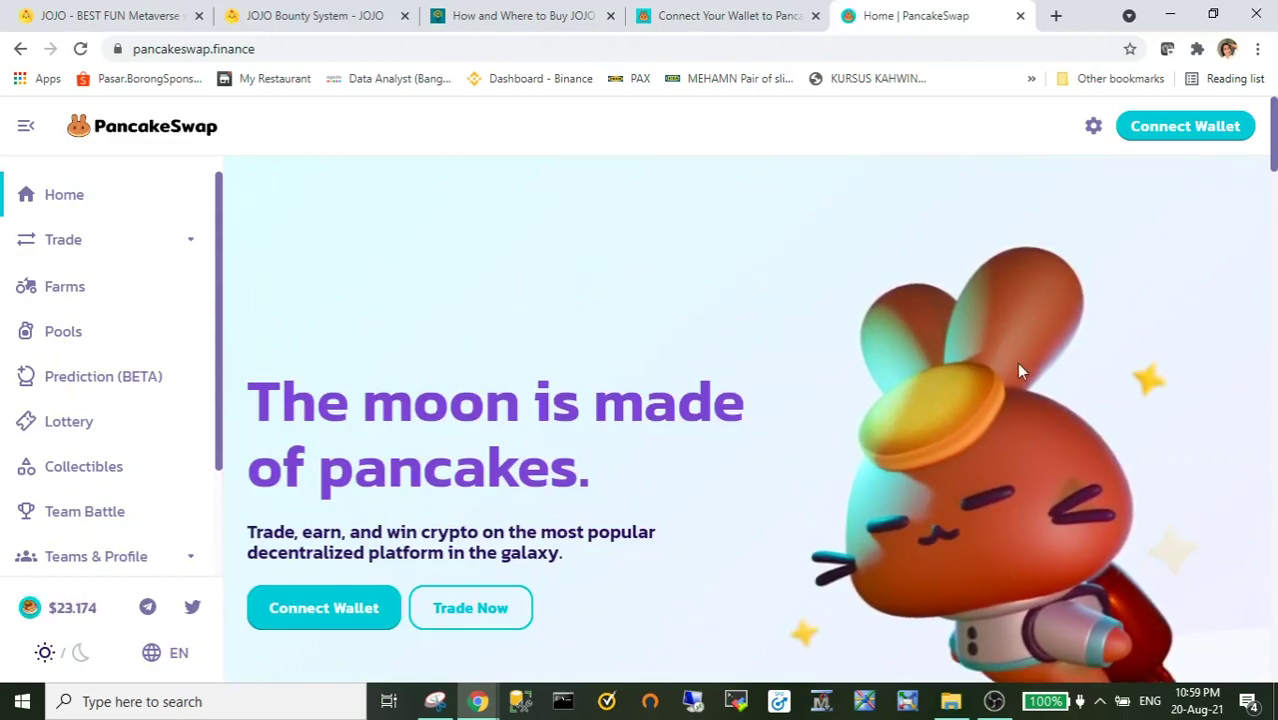
Connect PancakeSwap to the MetaMask wallet using Account 1 and approve the site's access to its address
left_click(1222, 130)
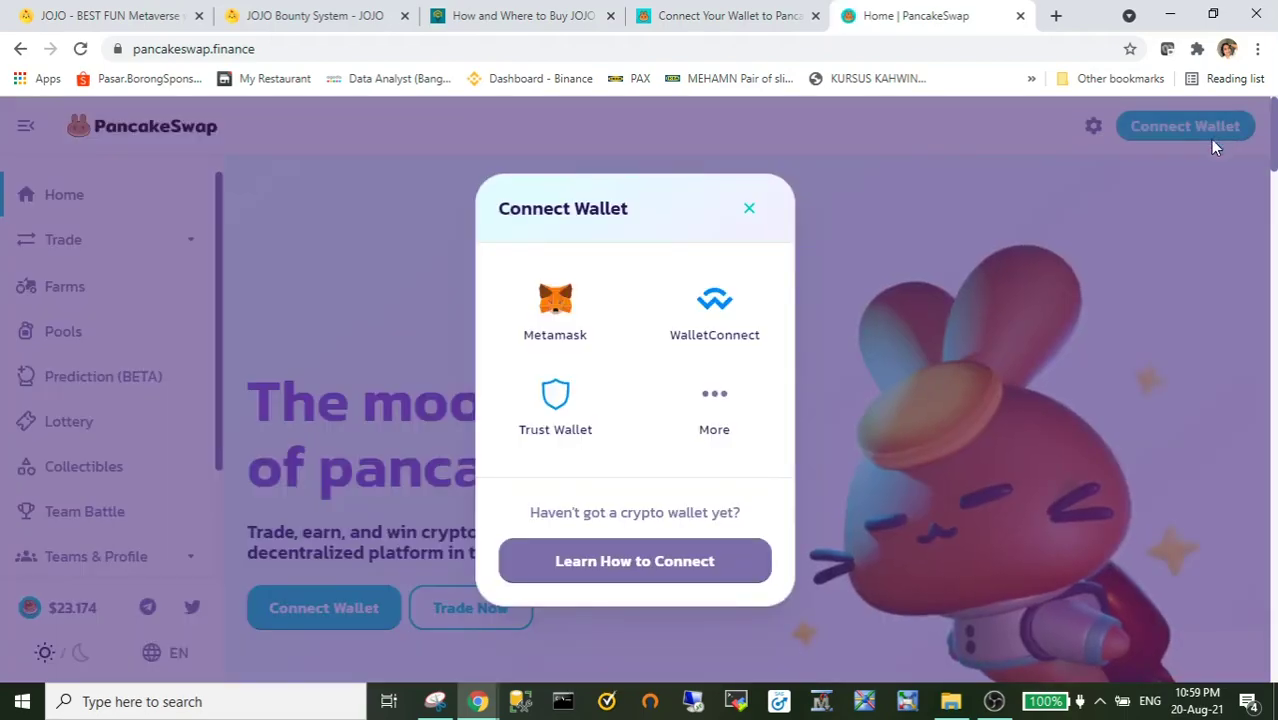
left_click(555, 305)
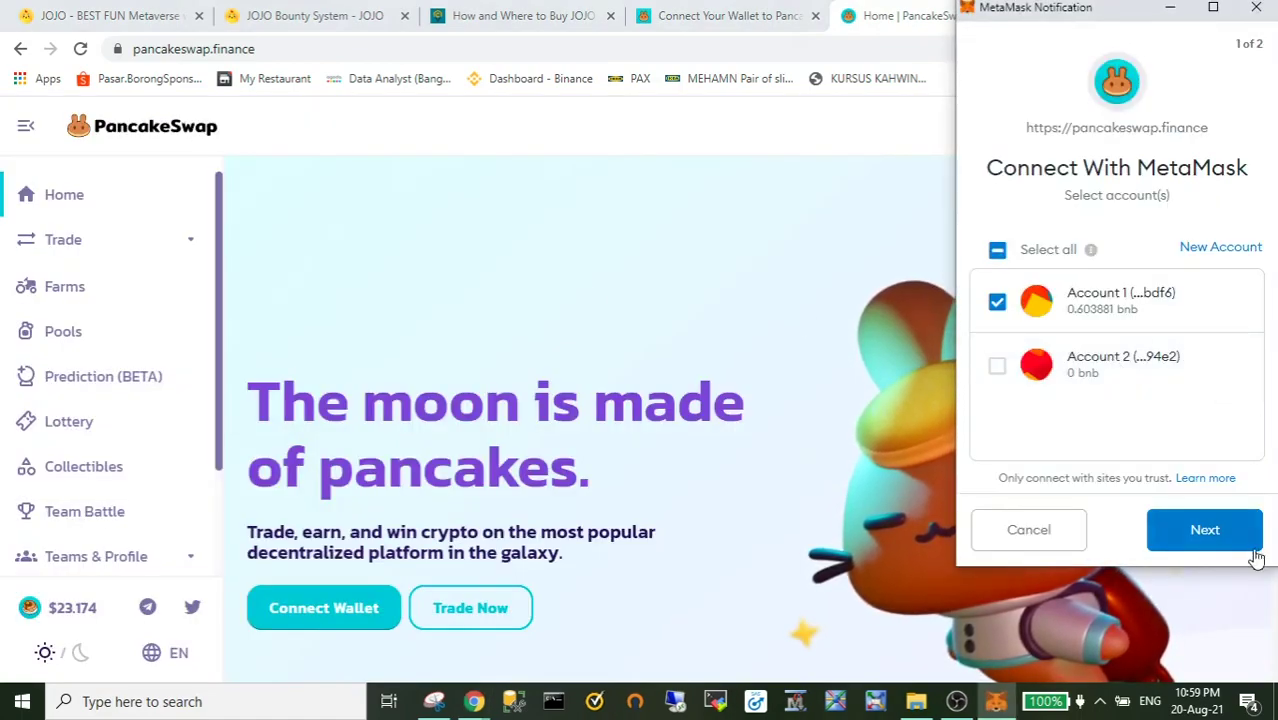
left_click(1234, 543)
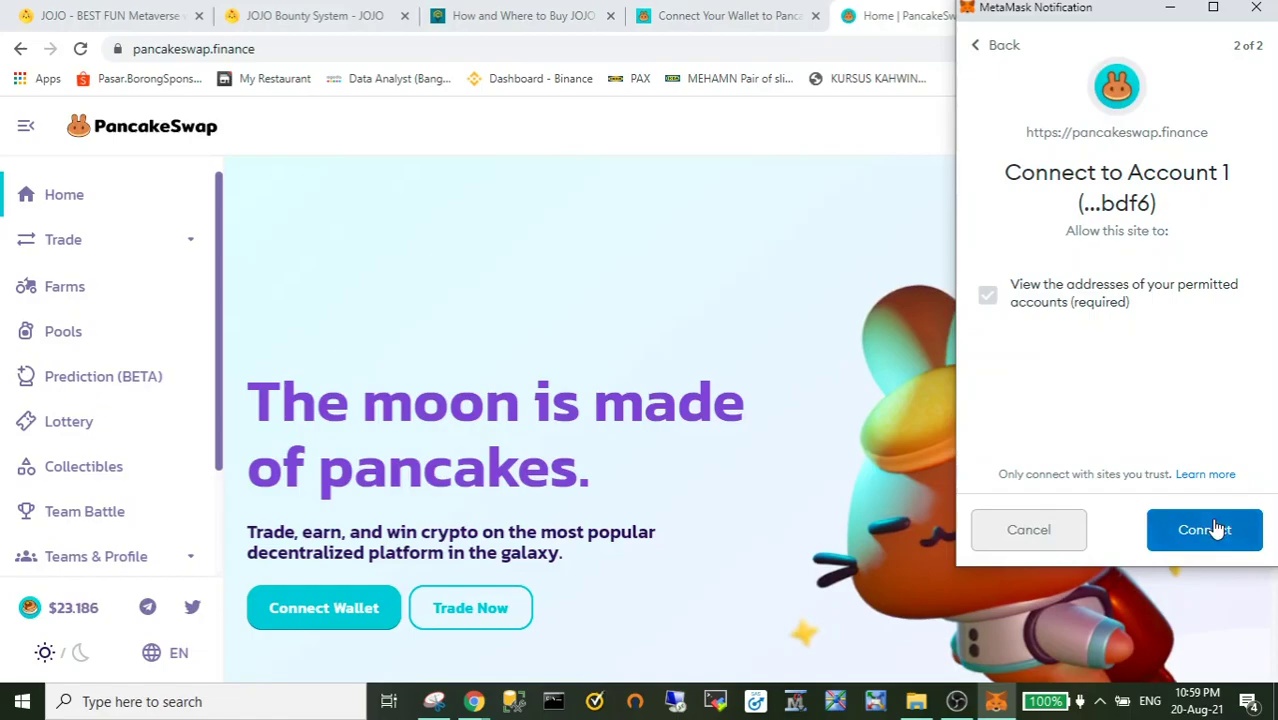
left_click(1207, 529)
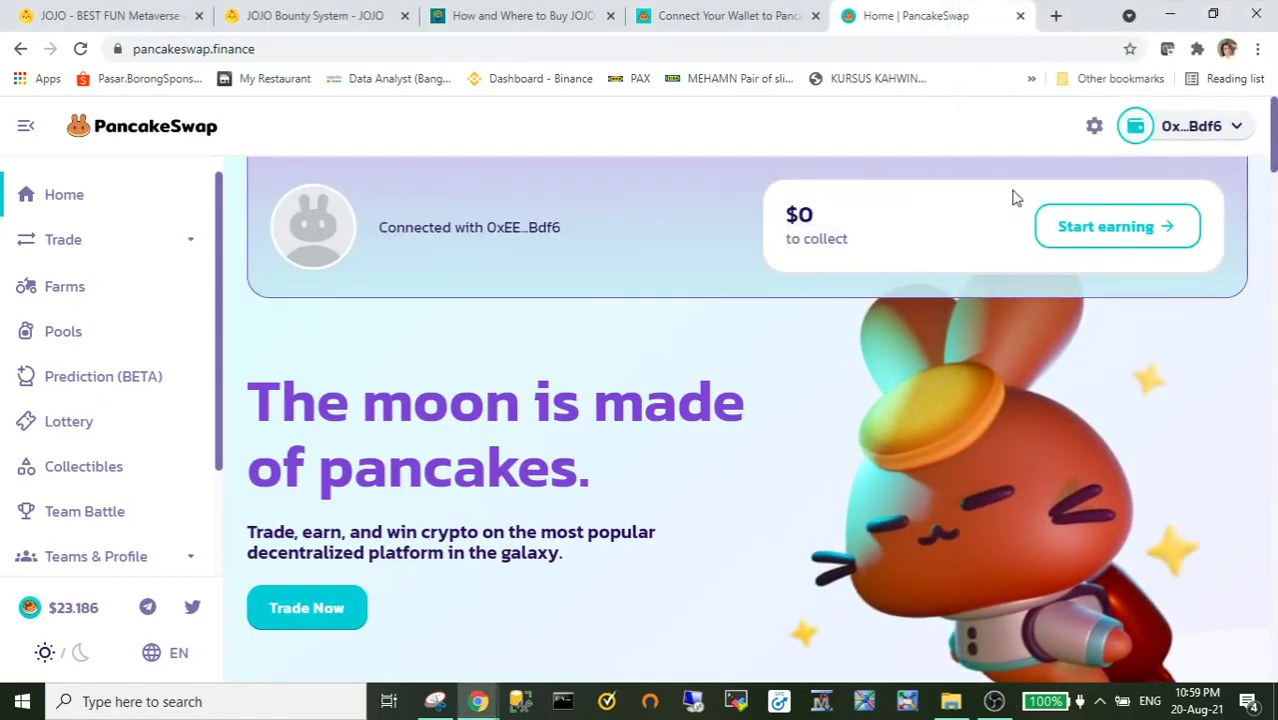
left_click(1220, 135)
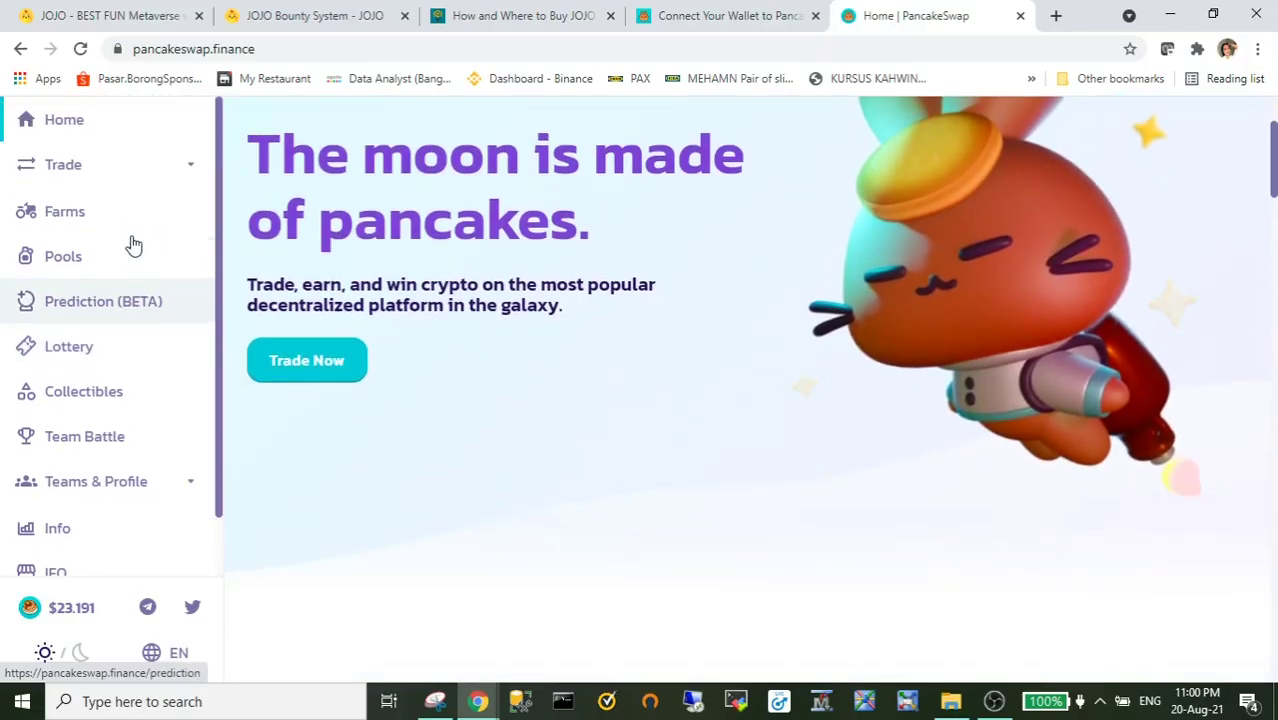
Open the Exchange trading page, review the tokens available to pay with, and keep BNB as the source token
left_click(103, 188)
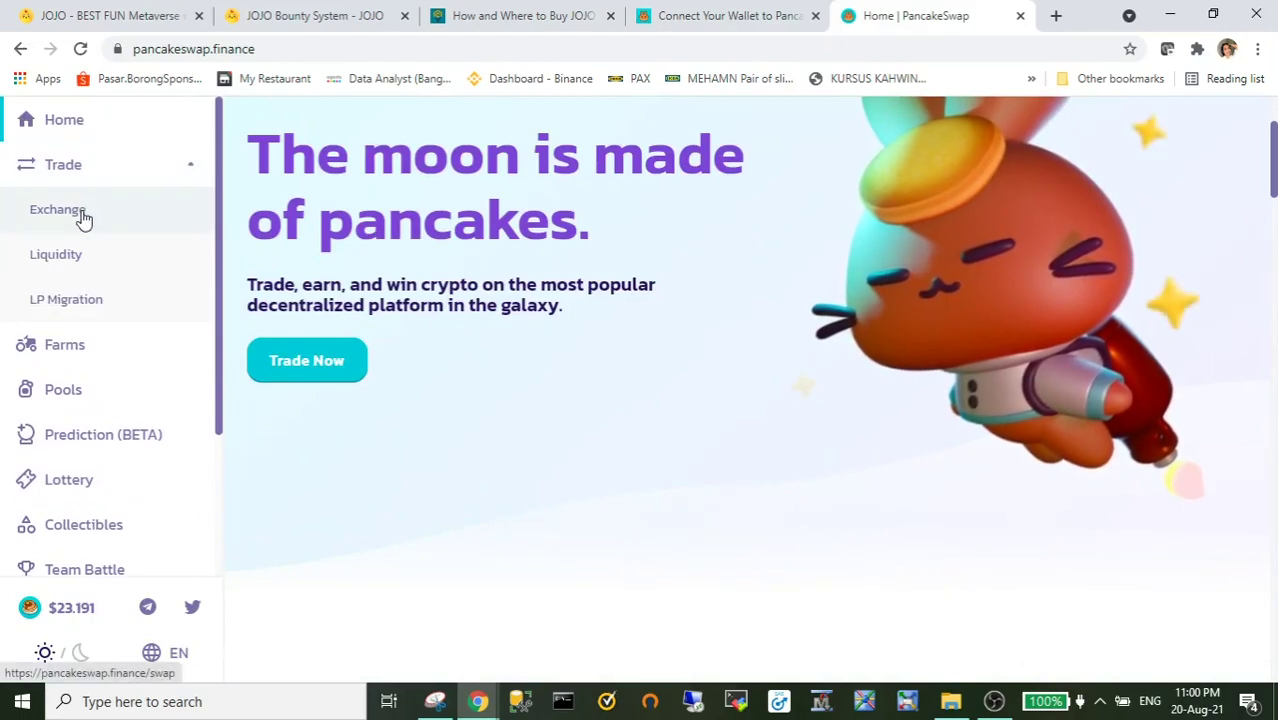
left_click(84, 213)
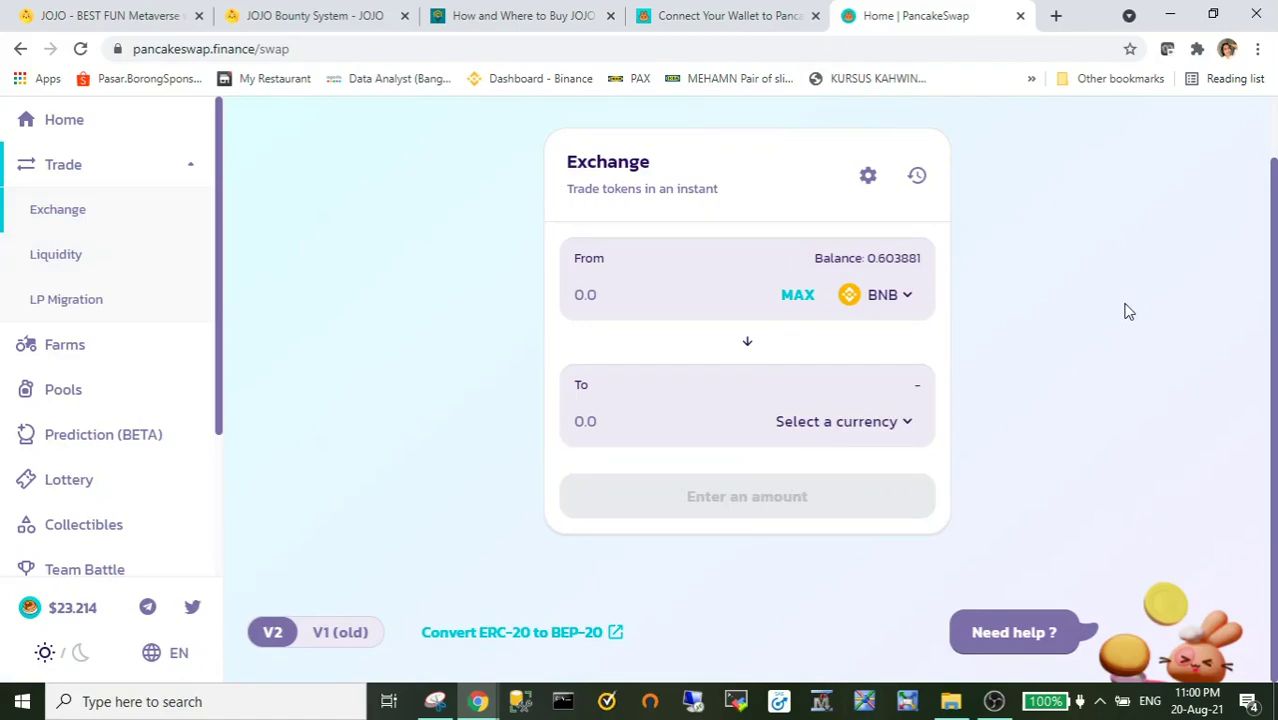
left_click(893, 294)
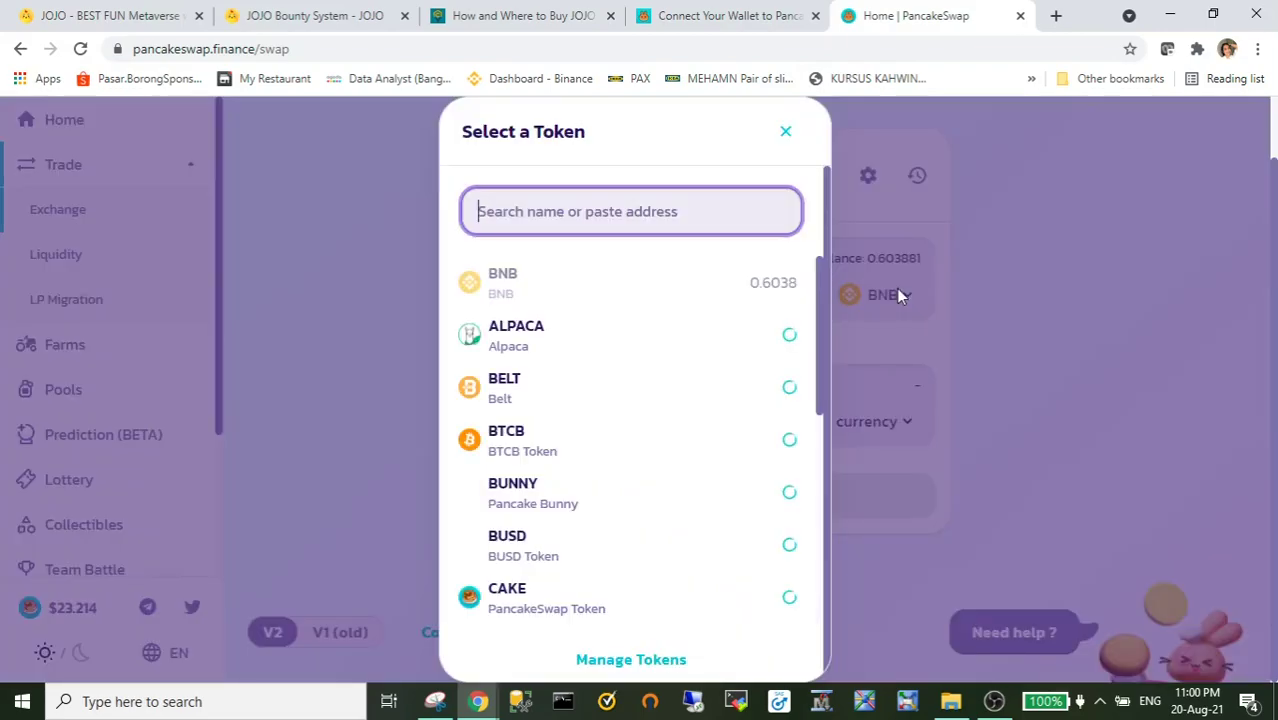
left_click(757, 287)
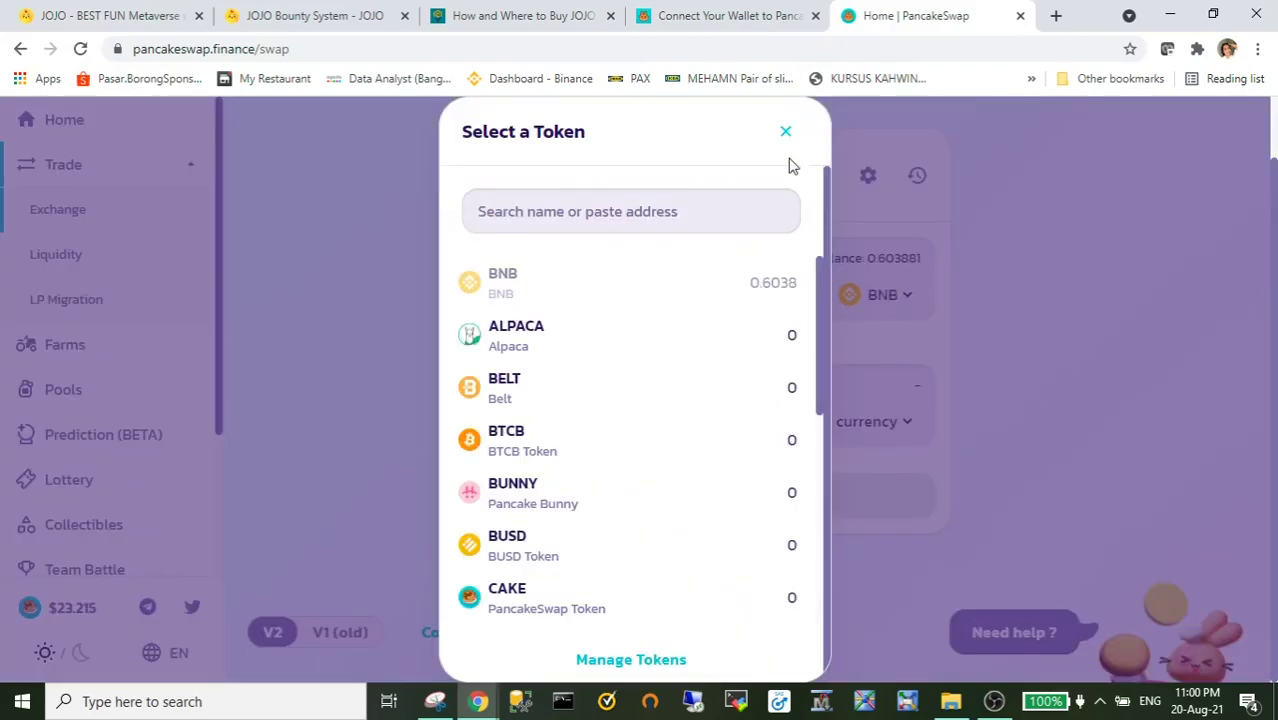
left_click(786, 134)
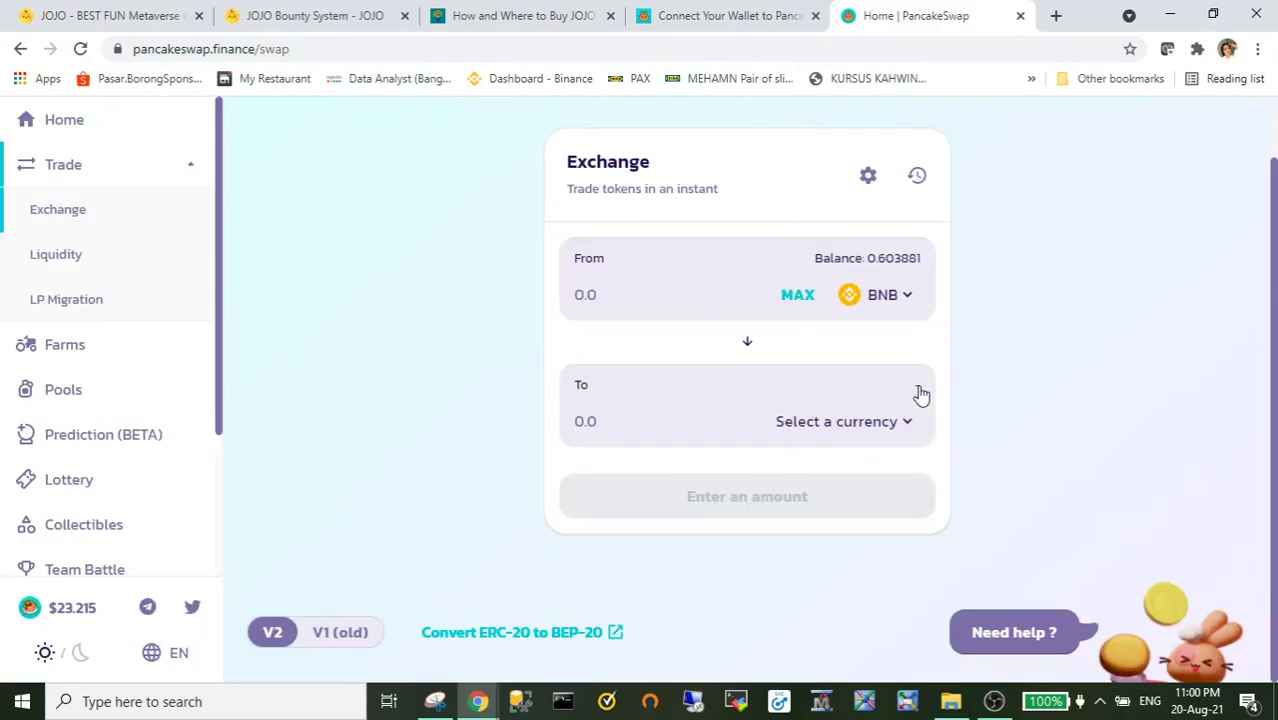
Search for "jojo" among the tokens to receive and open the token management settings
left_click(905, 423)
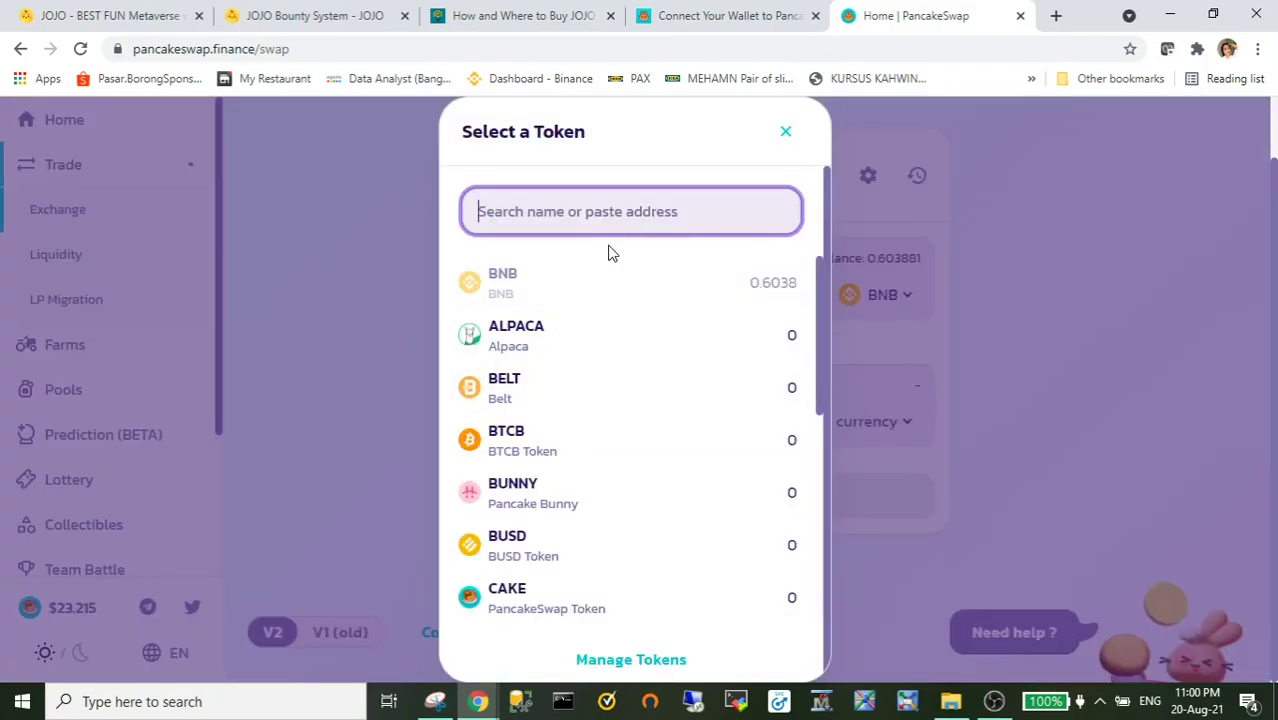
type("jojo")
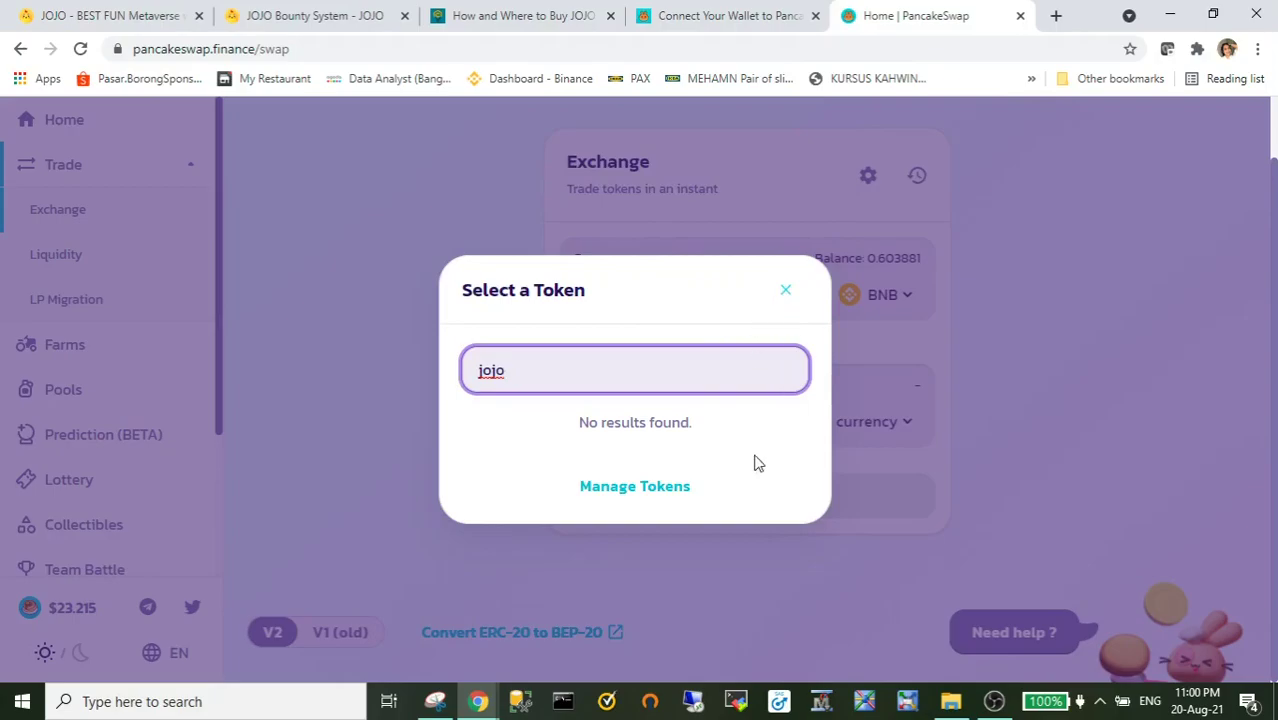
left_click(667, 487)
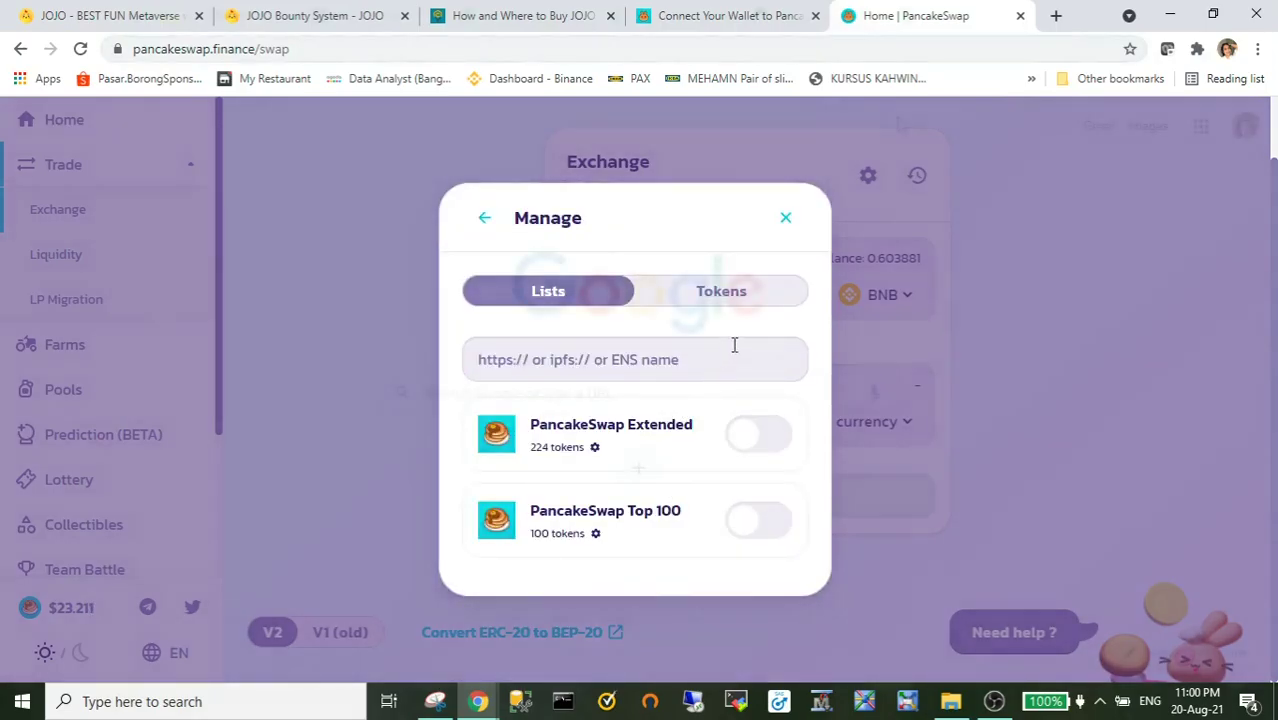
Search the web for "marketcap", open CoinMarketCap, and find the JOJO coin's page by searching "jojo"
type("arket")
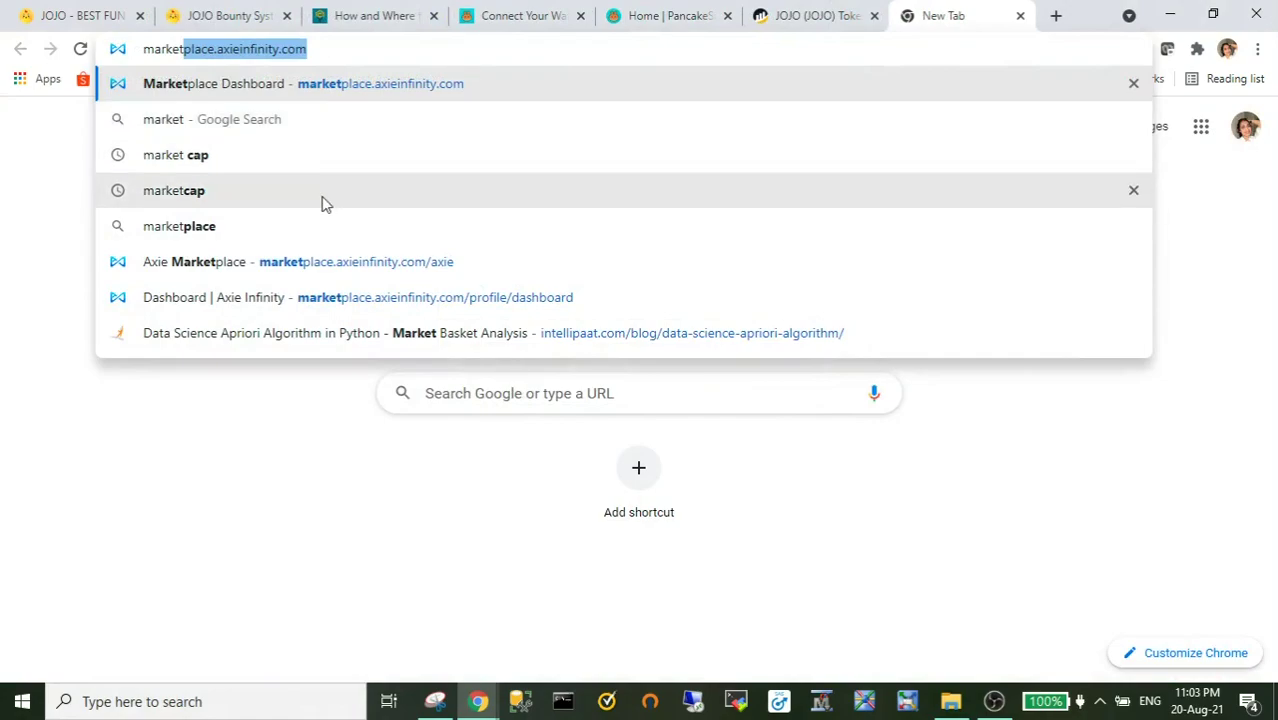
left_click(285, 190)
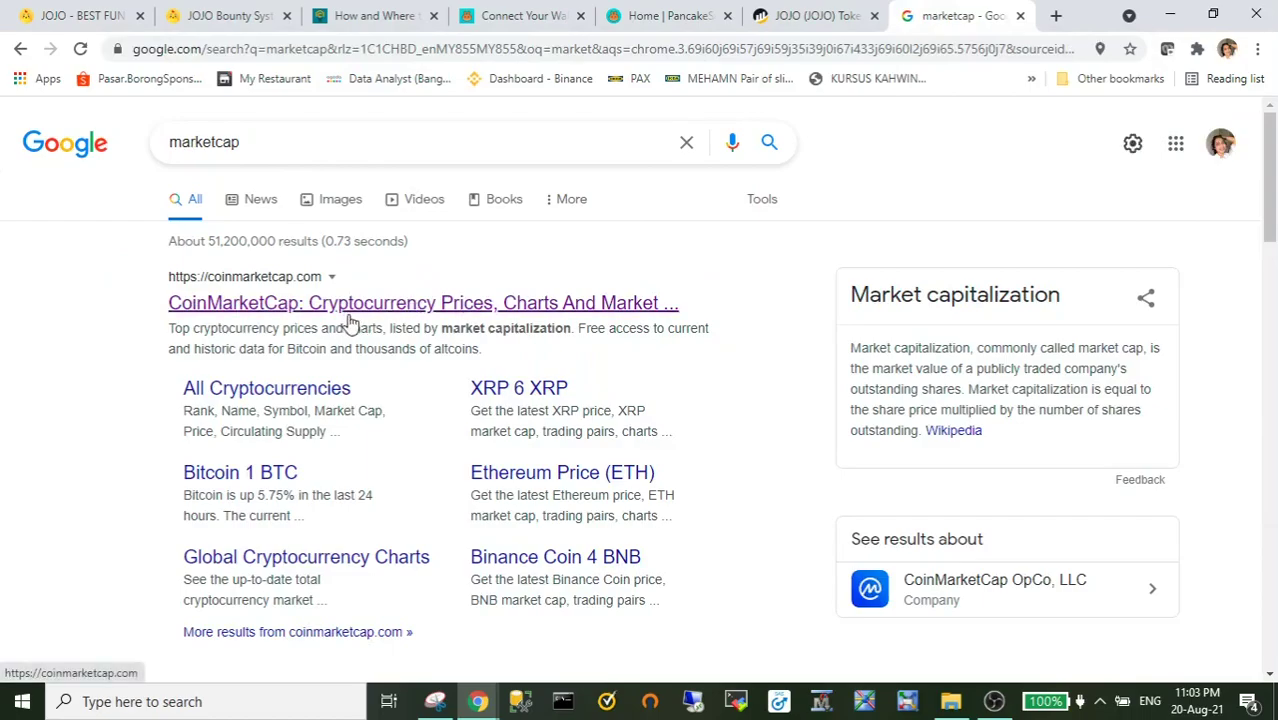
left_click(348, 320)
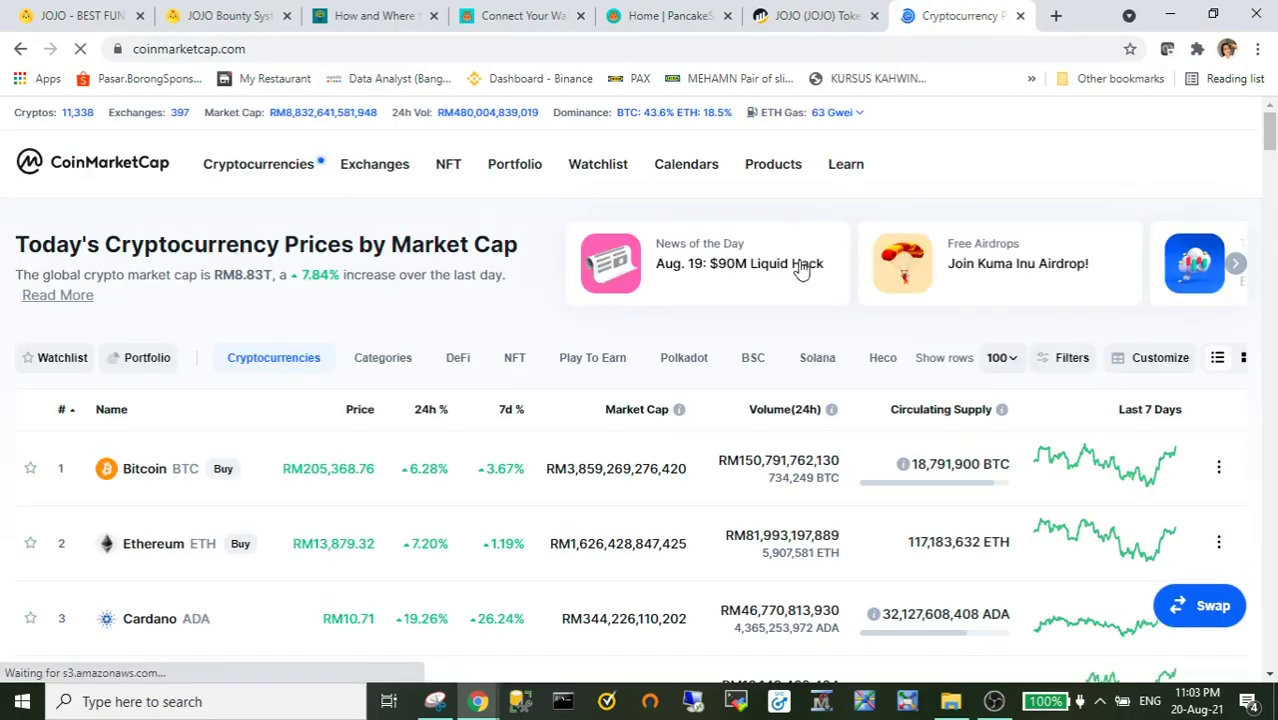
left_click(1158, 164)
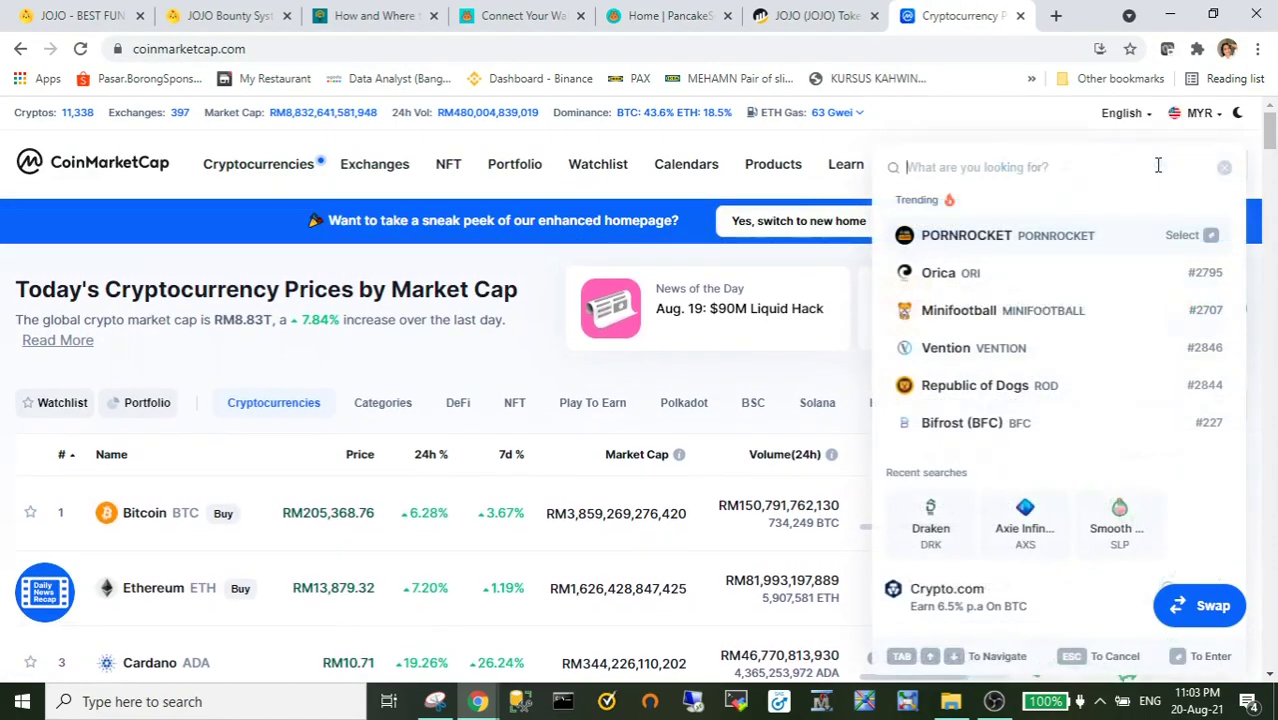
type("jojo")
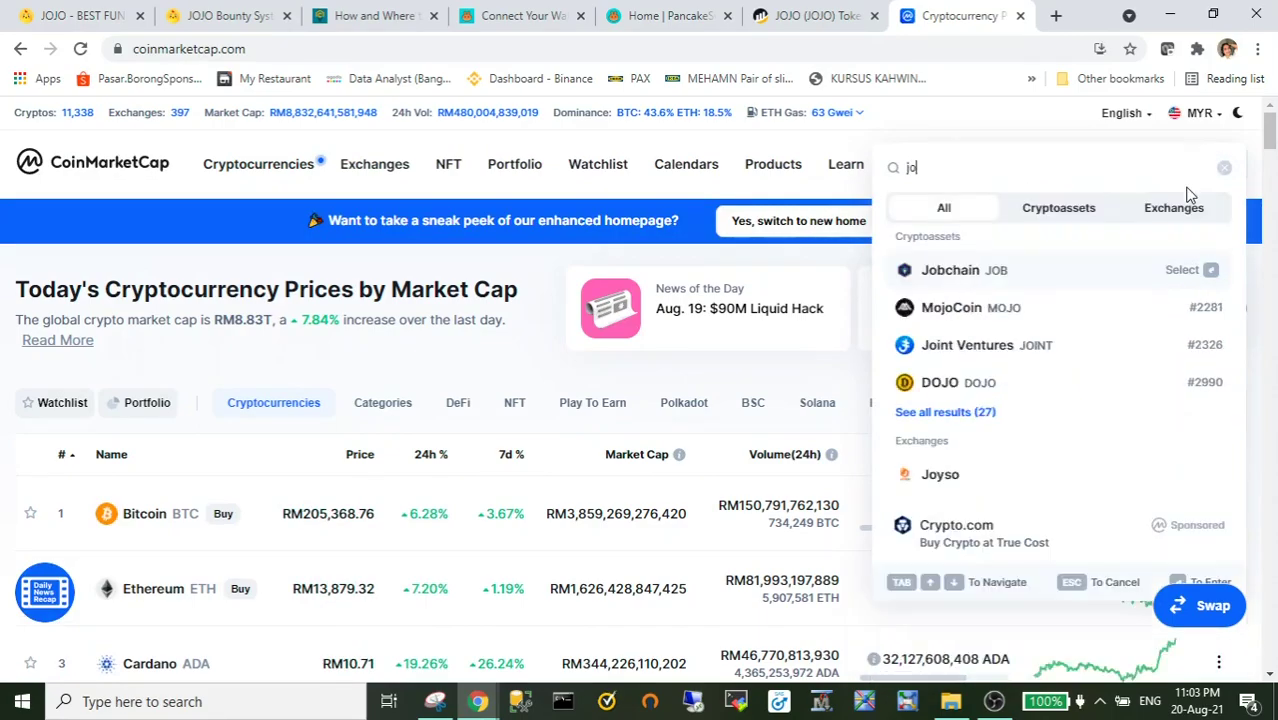
left_click(1140, 238)
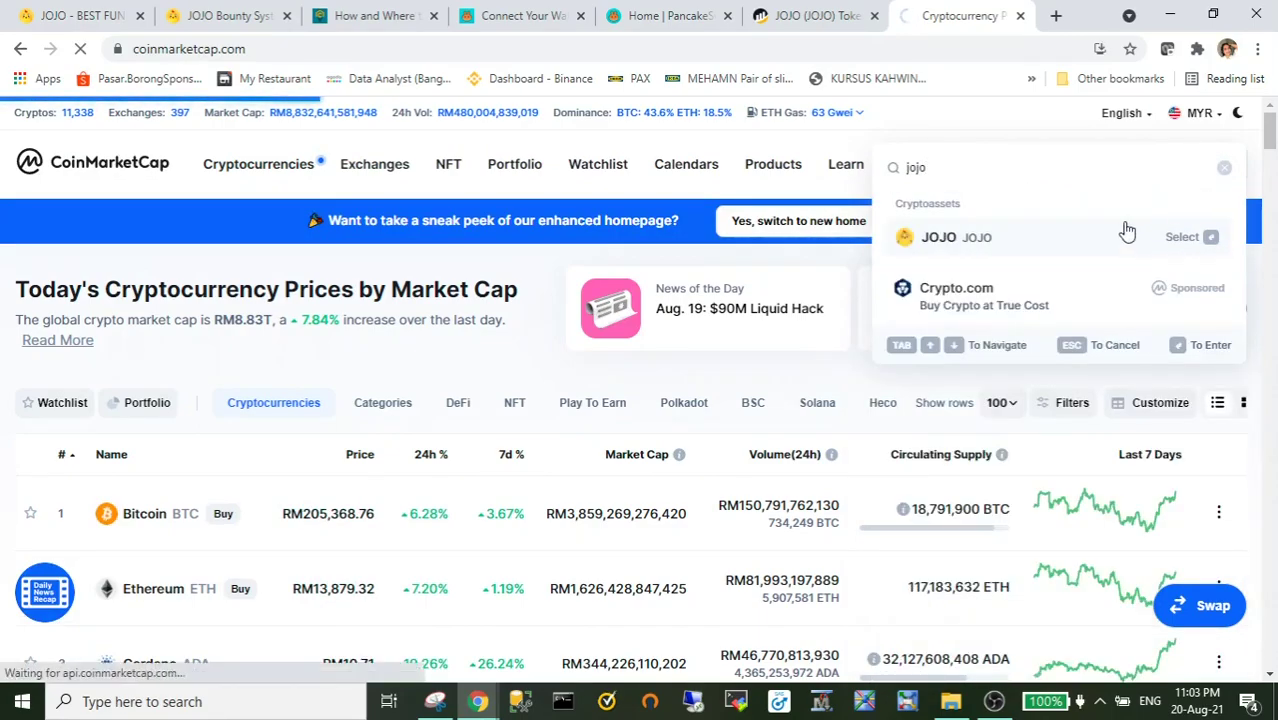
Copy JOJO's Binance Smart Chain contract address from its CoinMarketCap page
scroll(337, 385, "down", 2)
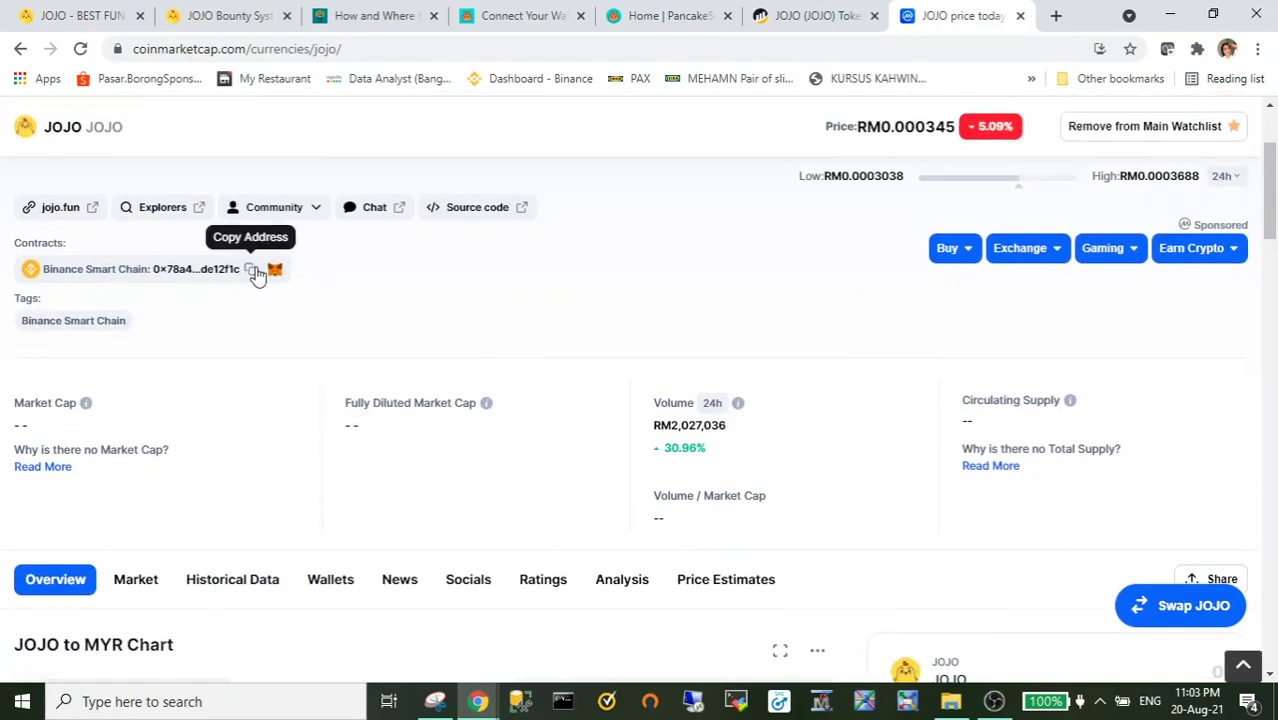
scroll(422, 307, "down", 2)
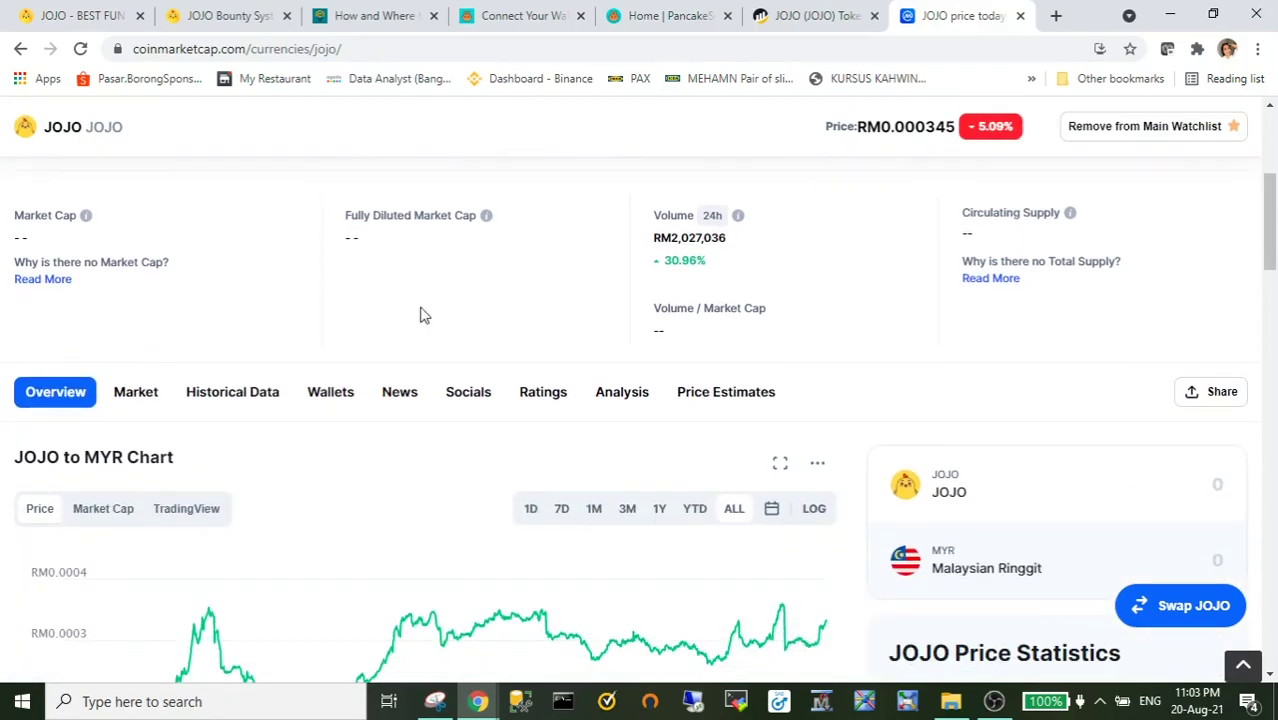
scroll(420, 315, "up", 1)
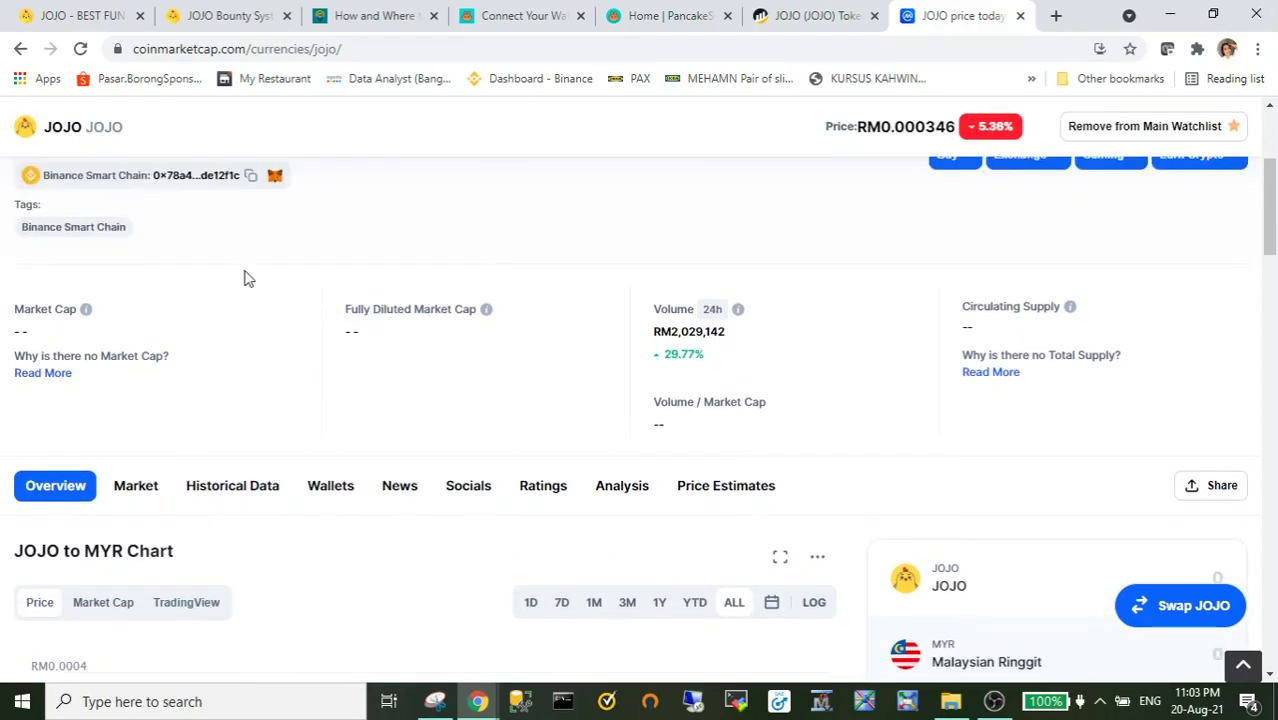
left_click(251, 177)
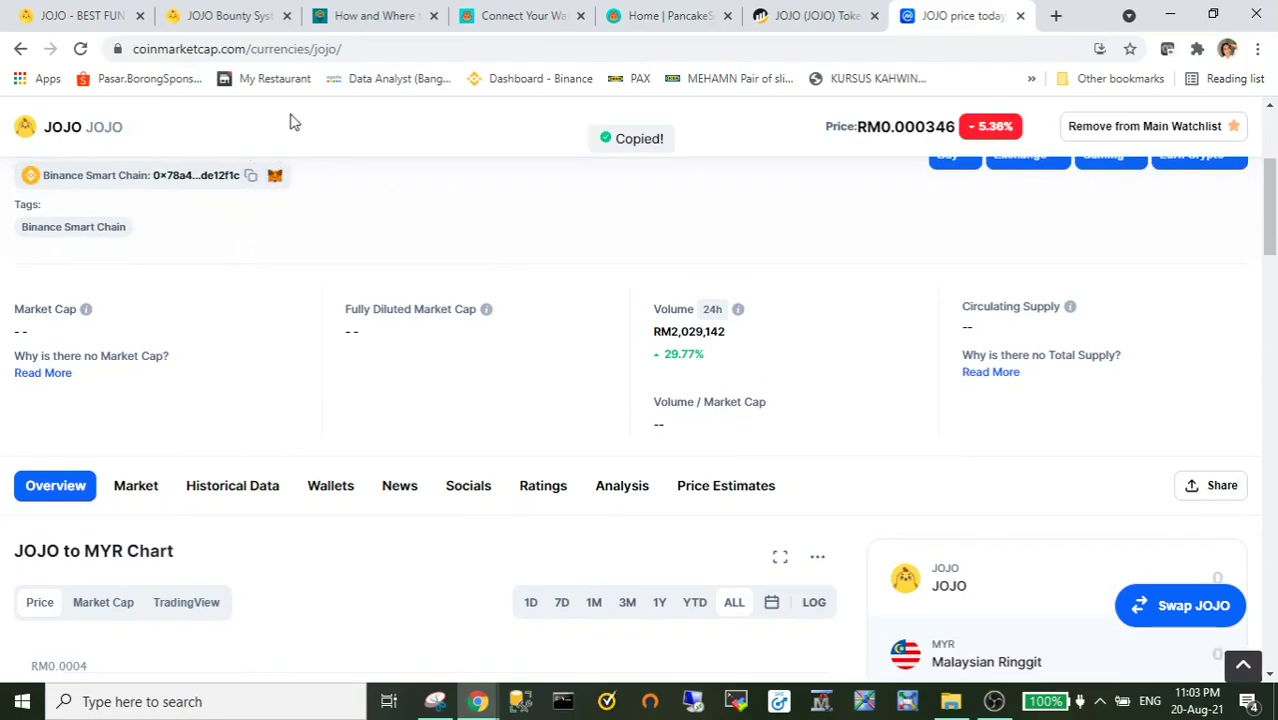
Back in PancakeSwap, find JOJO by pasting its contract address and import it as the token to receive
key("ctrl+5")
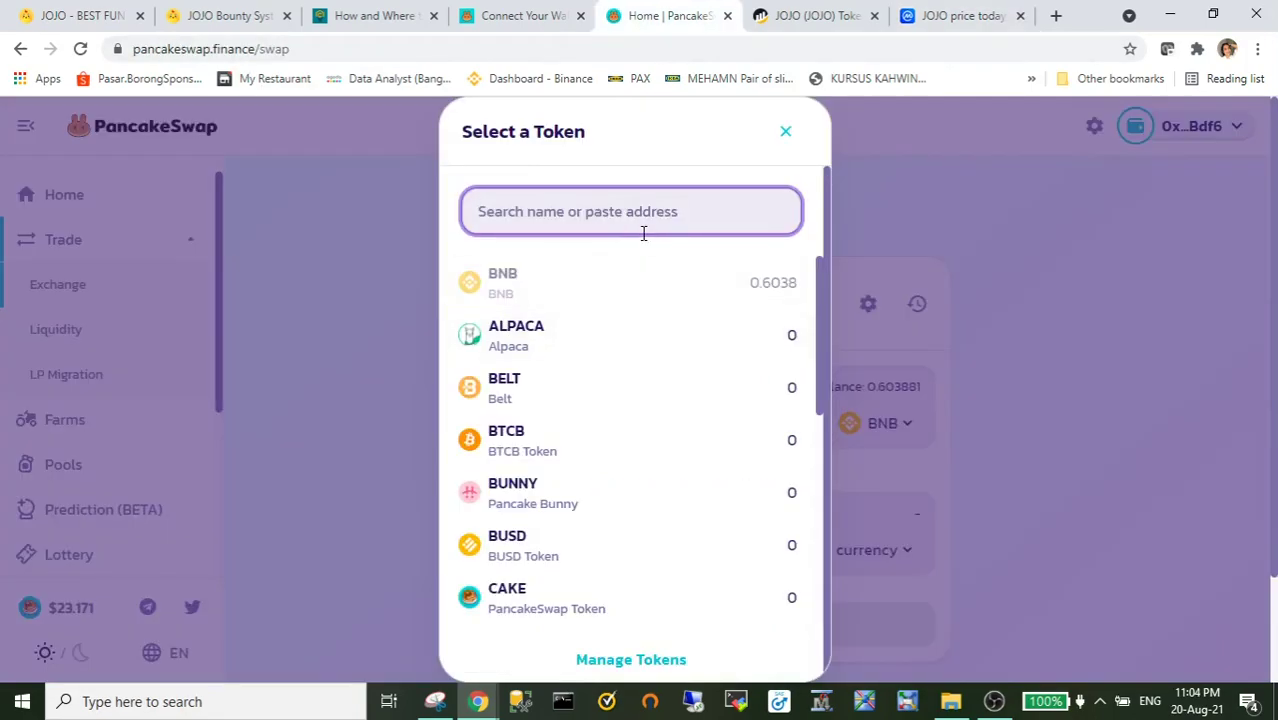
key("ctrl+v")
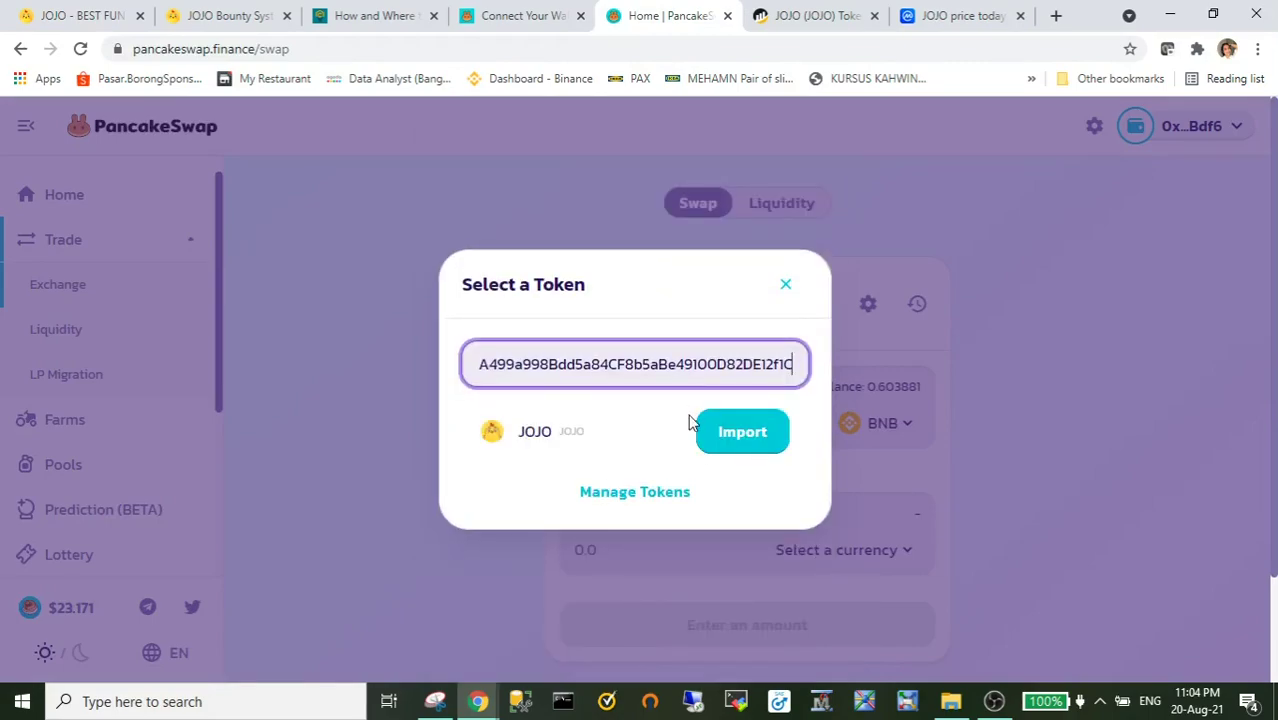
left_click(739, 440)
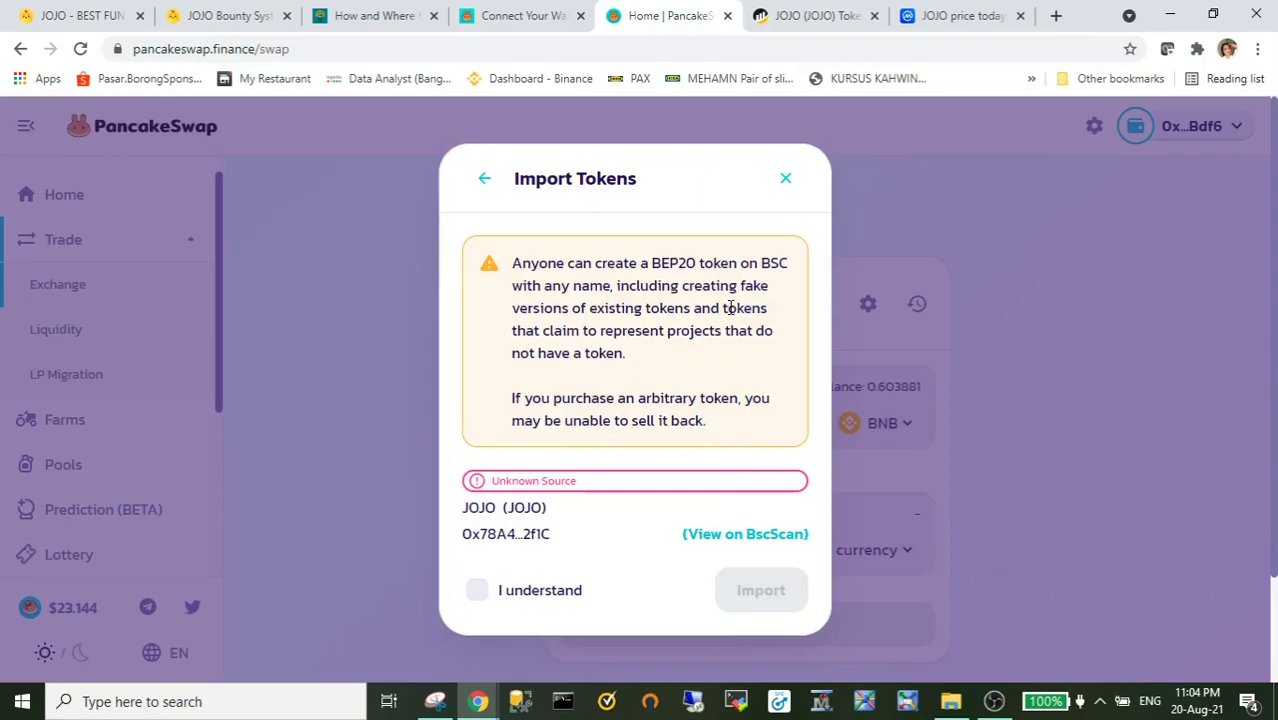
scroll(730, 308, "down", 1)
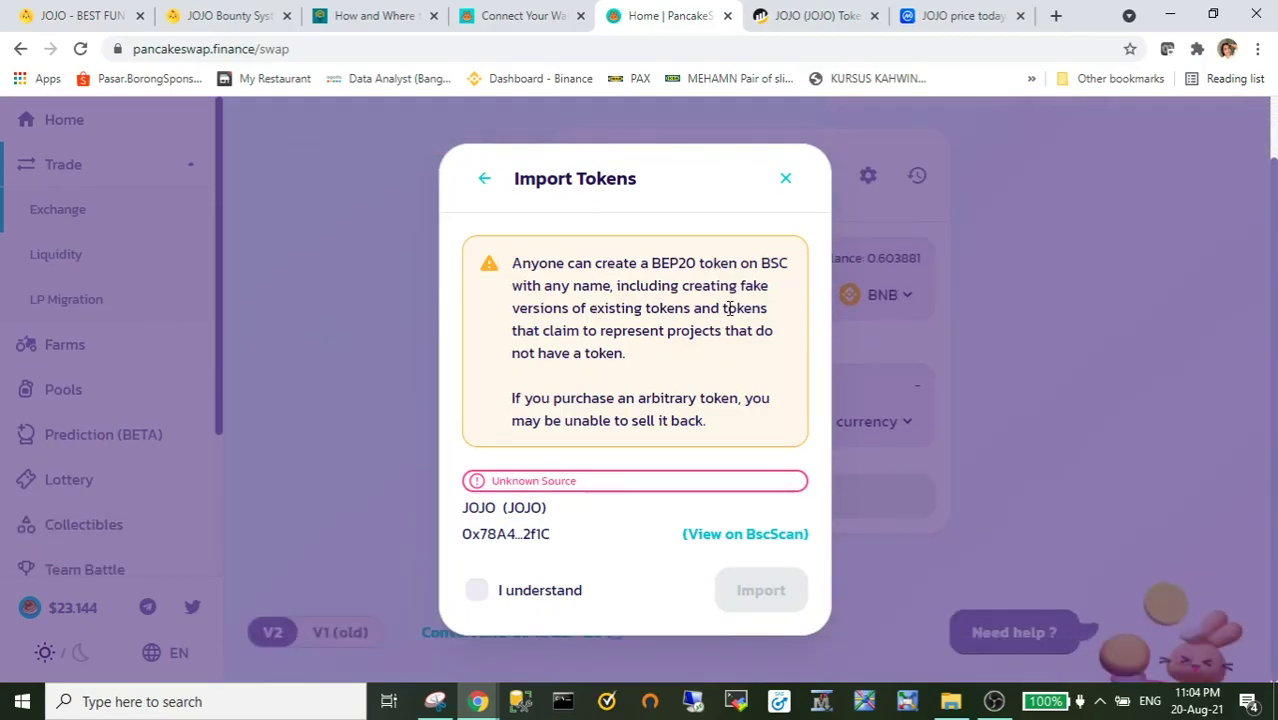
scroll(724, 304, "up", 1)
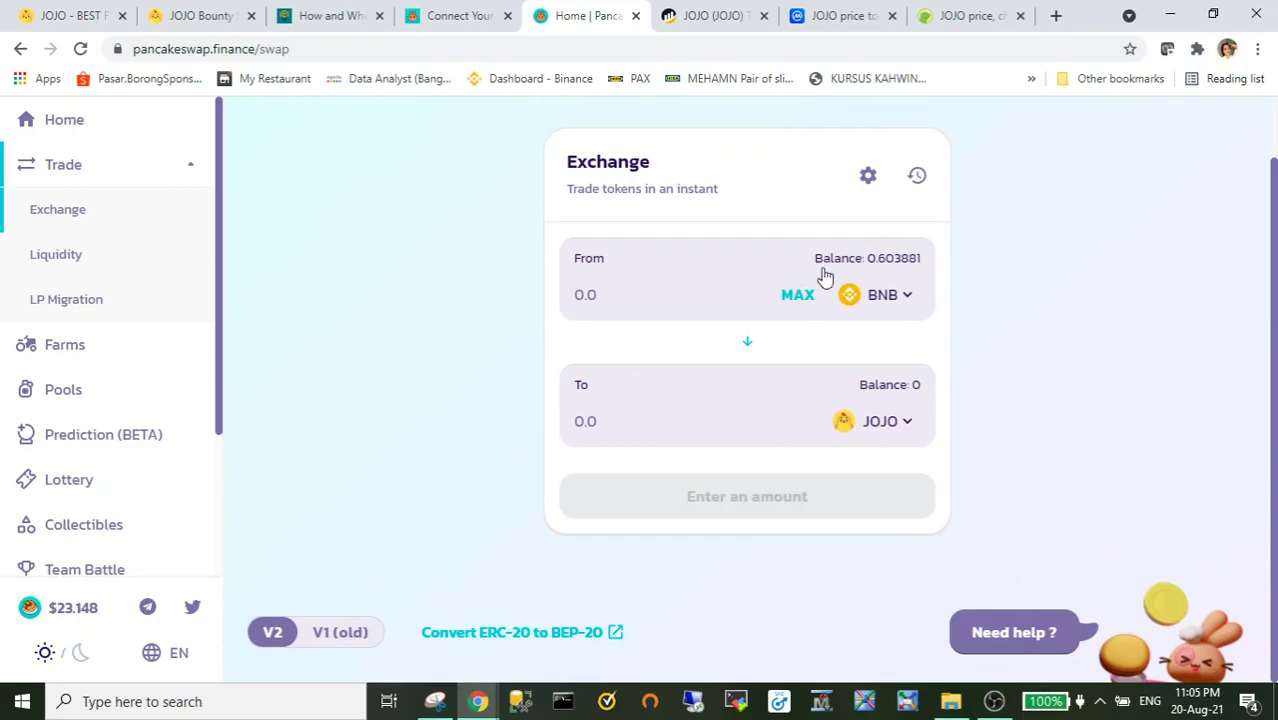
Set the amount to exchange for JOJO to 0.6 BNB
left_click(580, 294)
type("0.6")
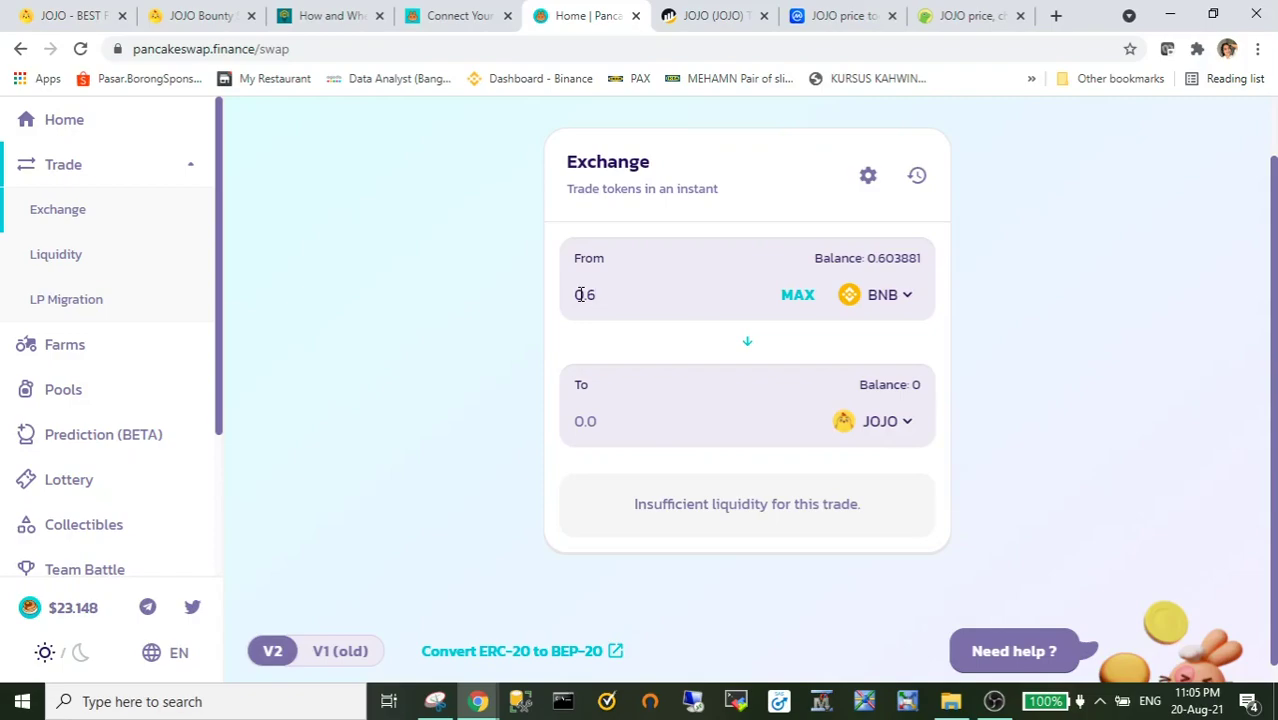
left_click(798, 294)
left_click(760, 425)
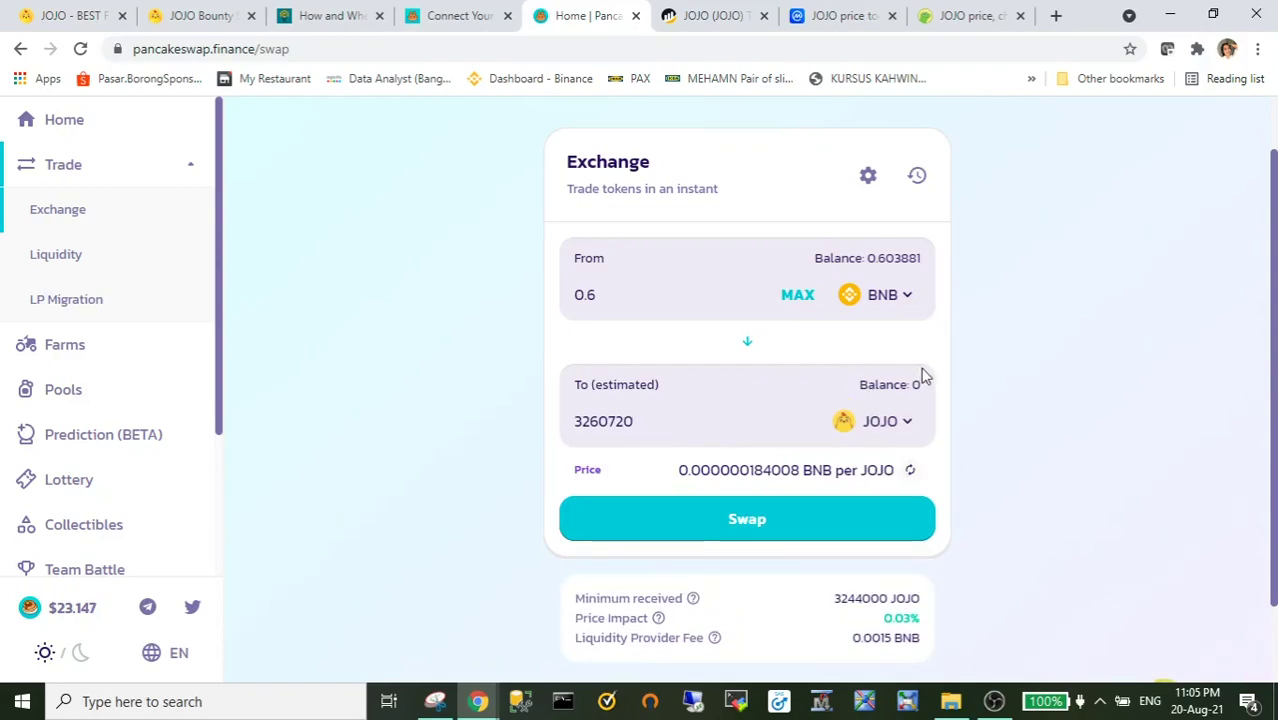
Try to submit and confirm the swap of 0.6 BNB for JOJO, and dismiss the resulting dialog
scroll(935, 379, "down", 1)
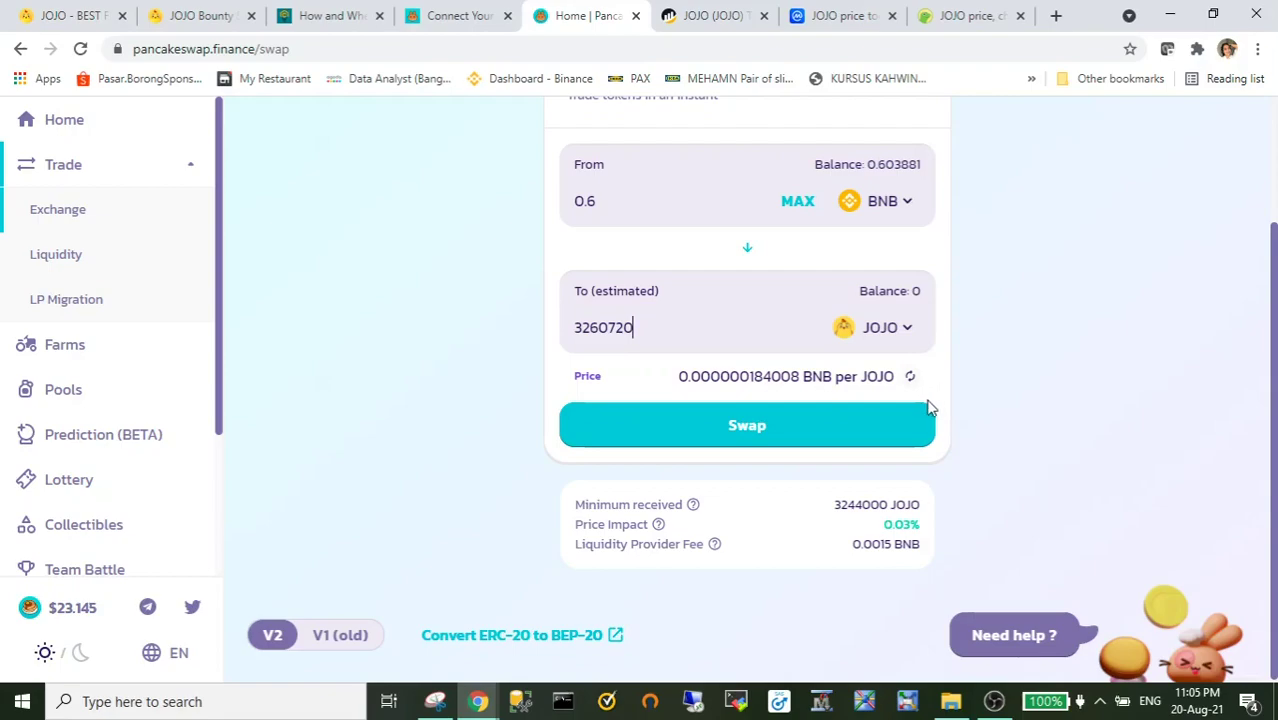
left_click(820, 436)
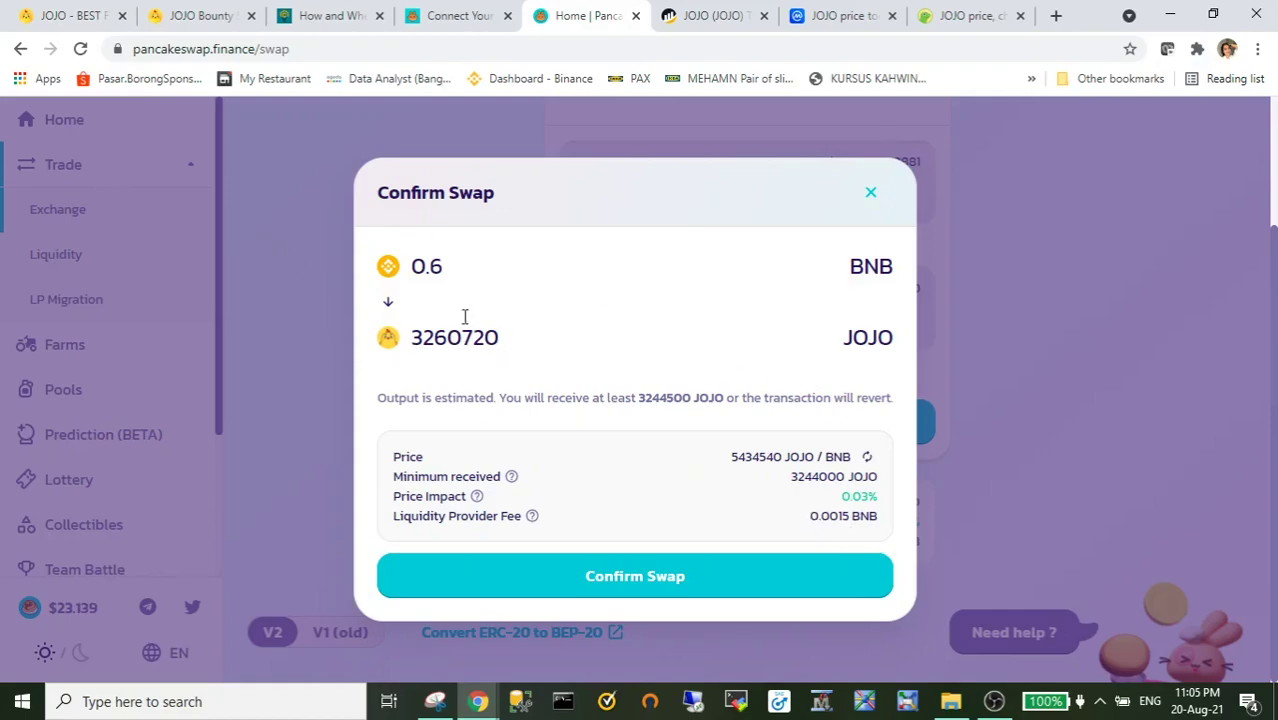
left_click(703, 578)
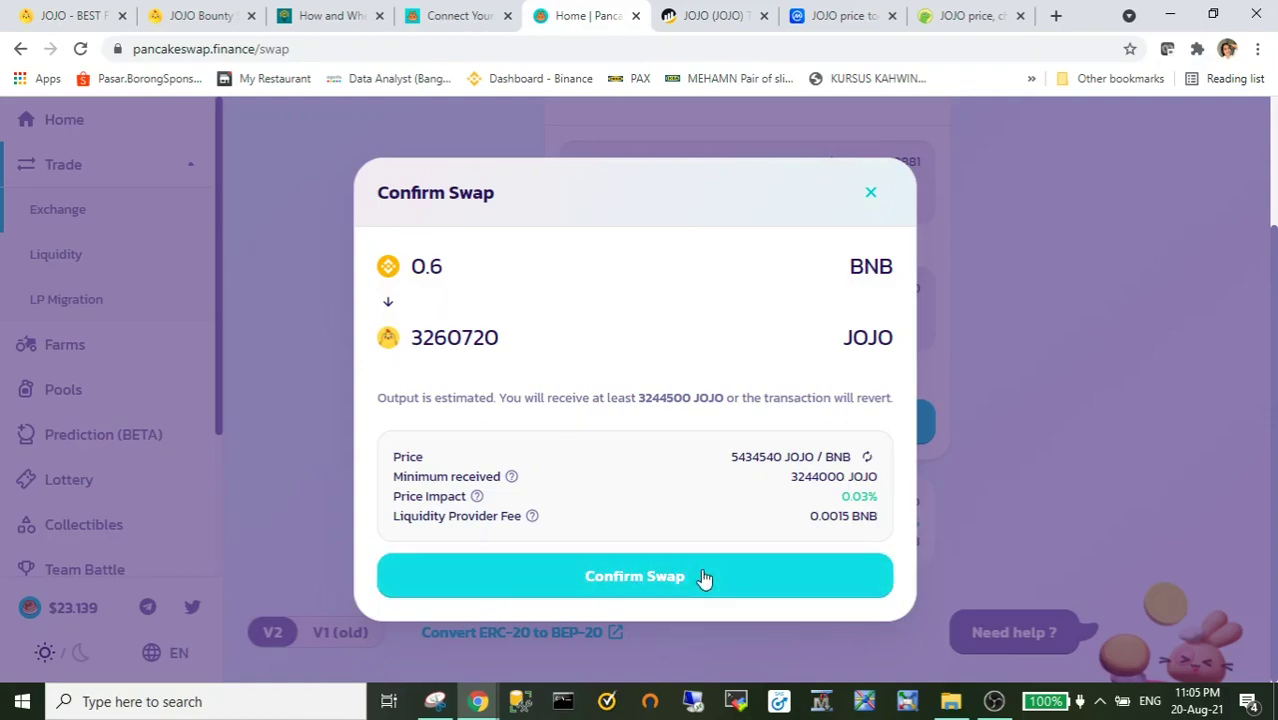
left_click(703, 577)
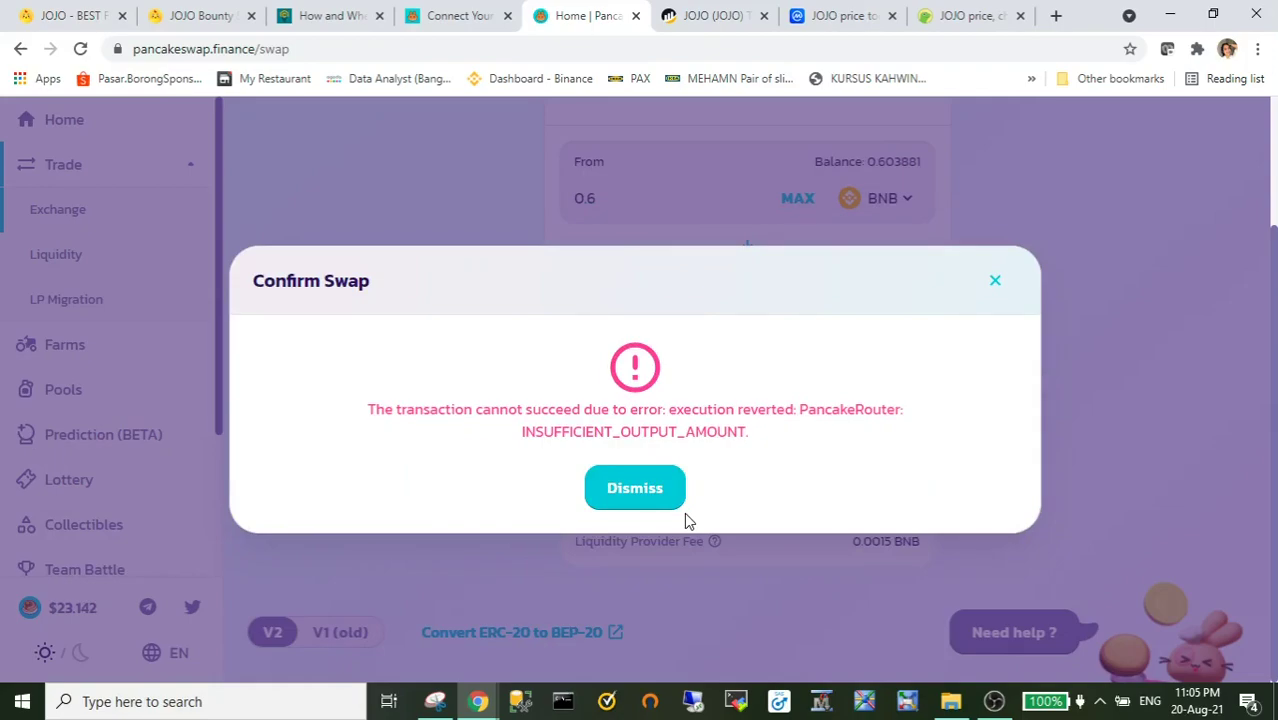
left_click(658, 490)
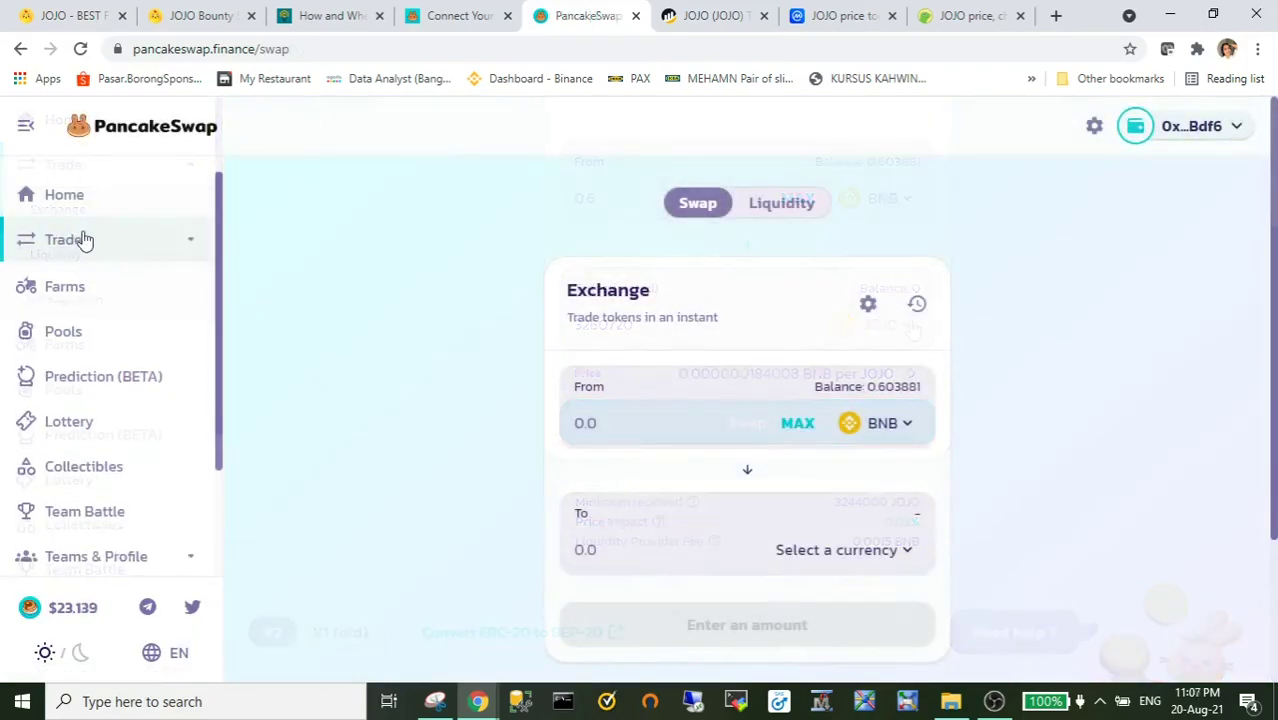
Look through the tokens available to pay with on the Trade exchange page, and leave BNB selected
left_click(78, 241)
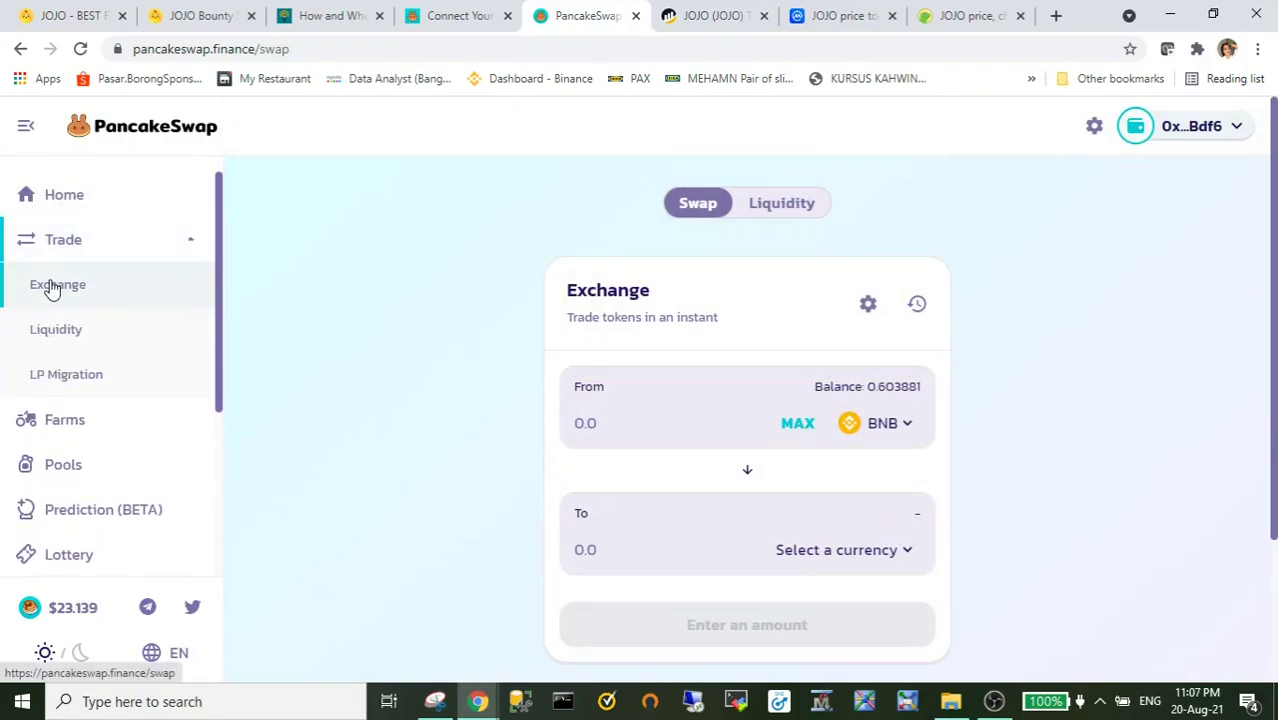
left_click(70, 340)
left_click(73, 312)
scroll(985, 362, "down", 2)
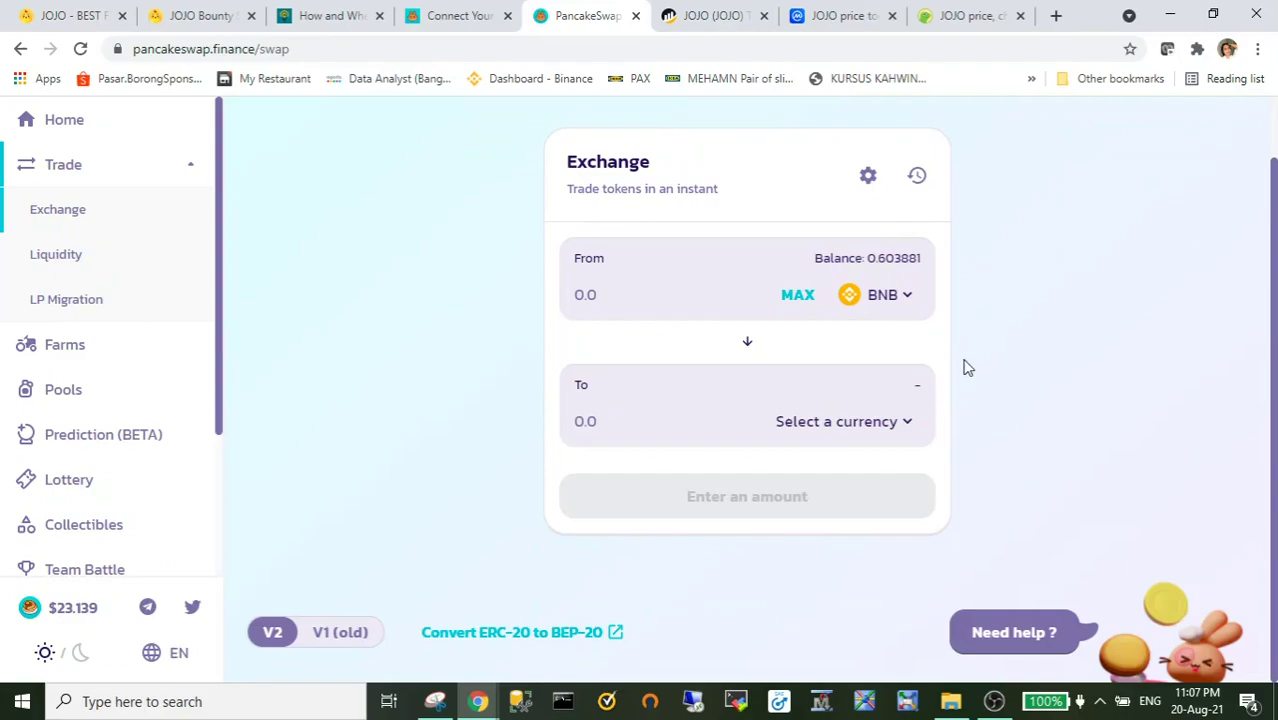
left_click(904, 296)
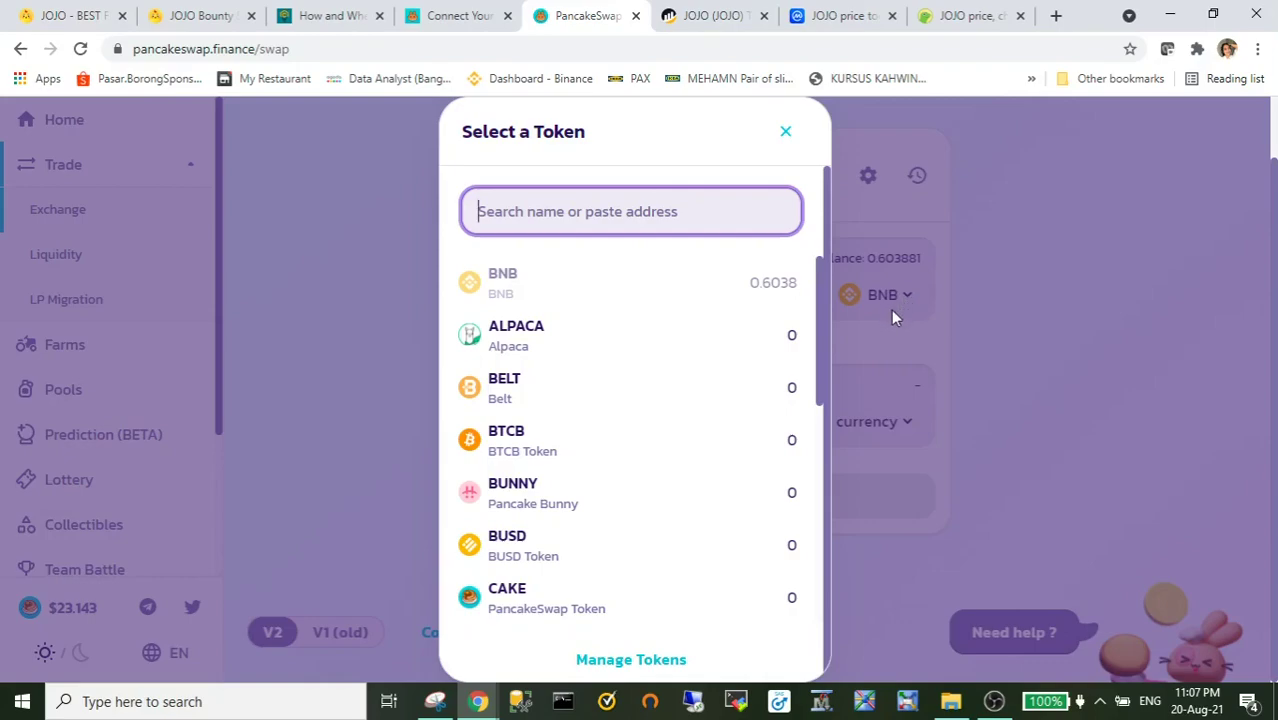
scroll(672, 347, "down", 6)
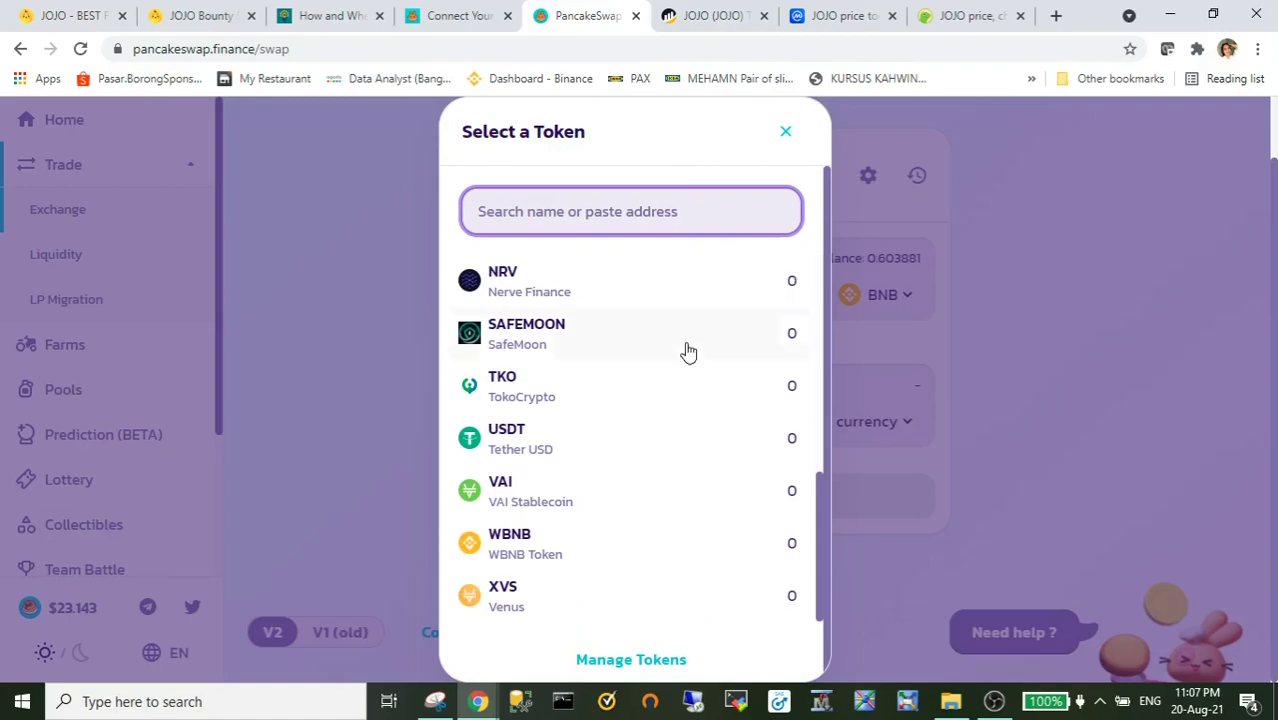
scroll(685, 351, "up", 1)
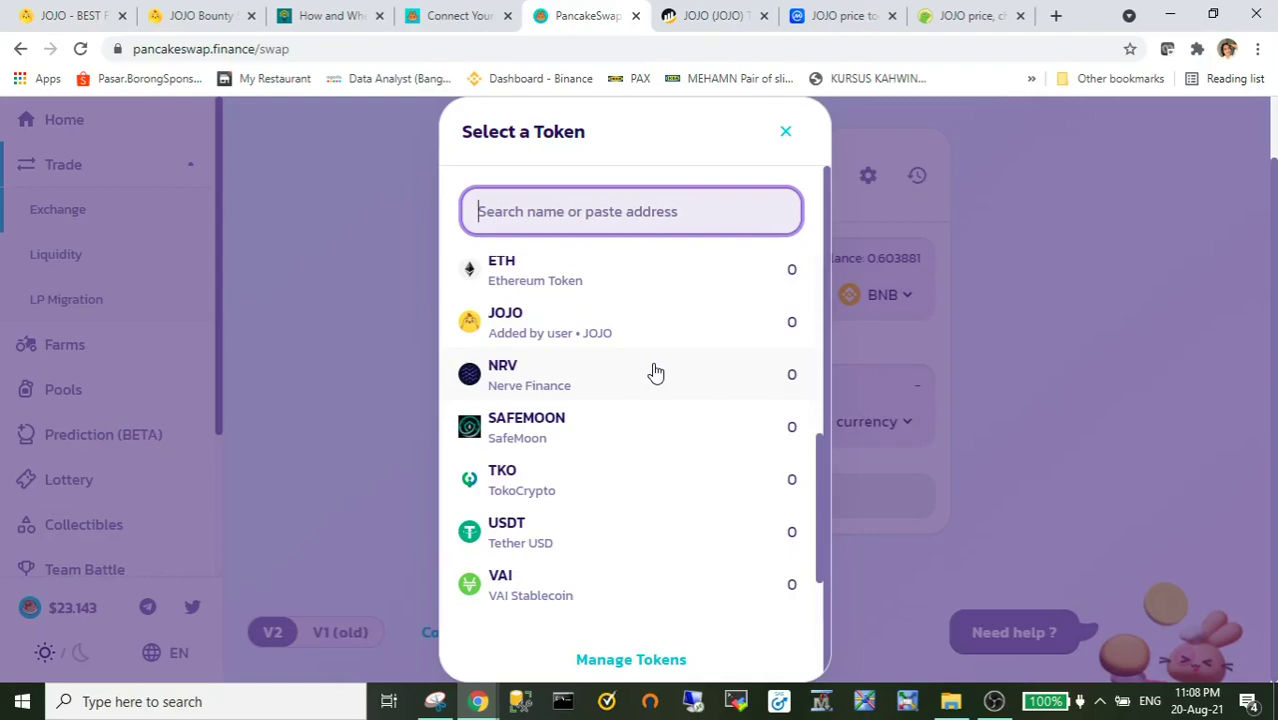
left_click(784, 131)
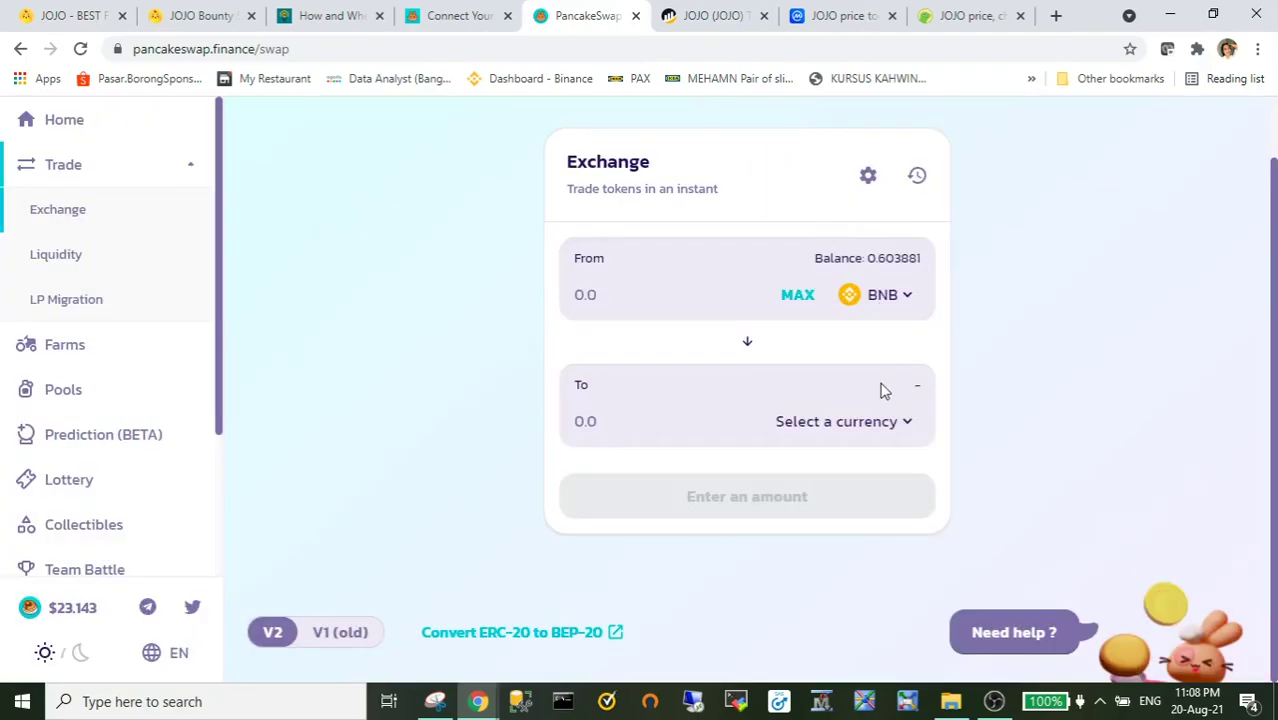
Choose JOJO from the token list as the currency to receive in the exchange
left_click(891, 420)
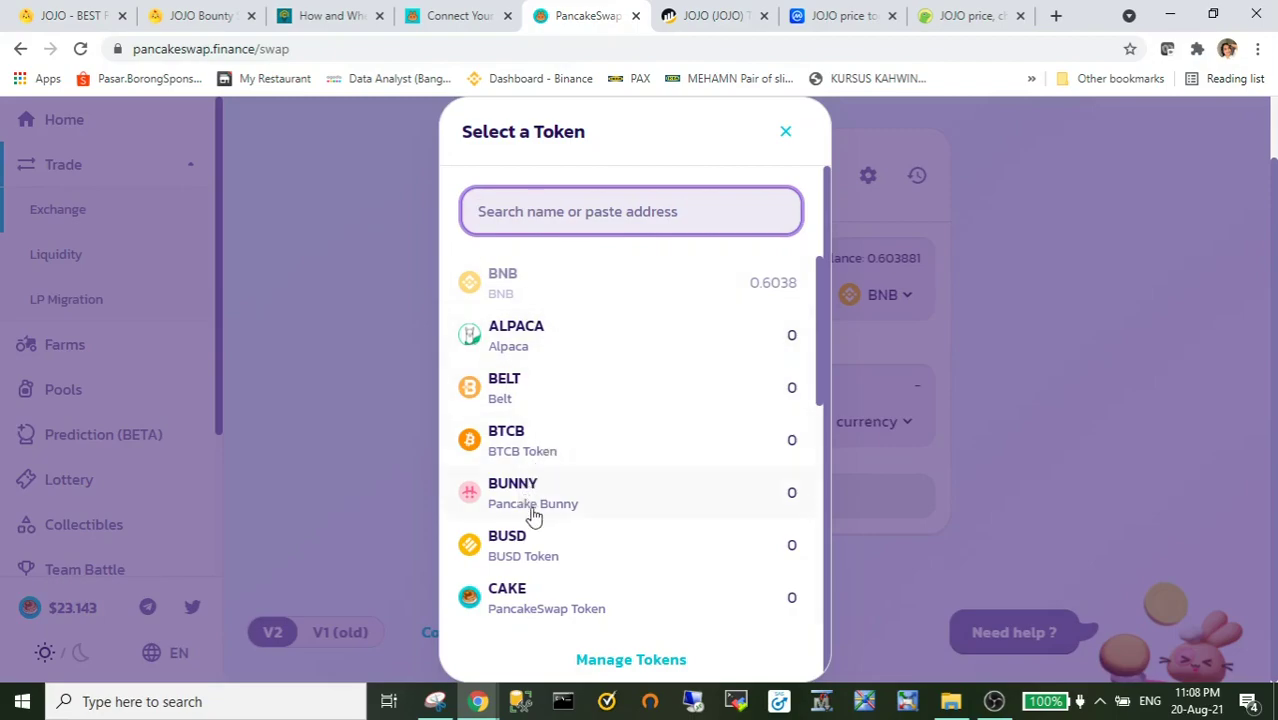
scroll(533, 515, "down", 3)
left_click(542, 488)
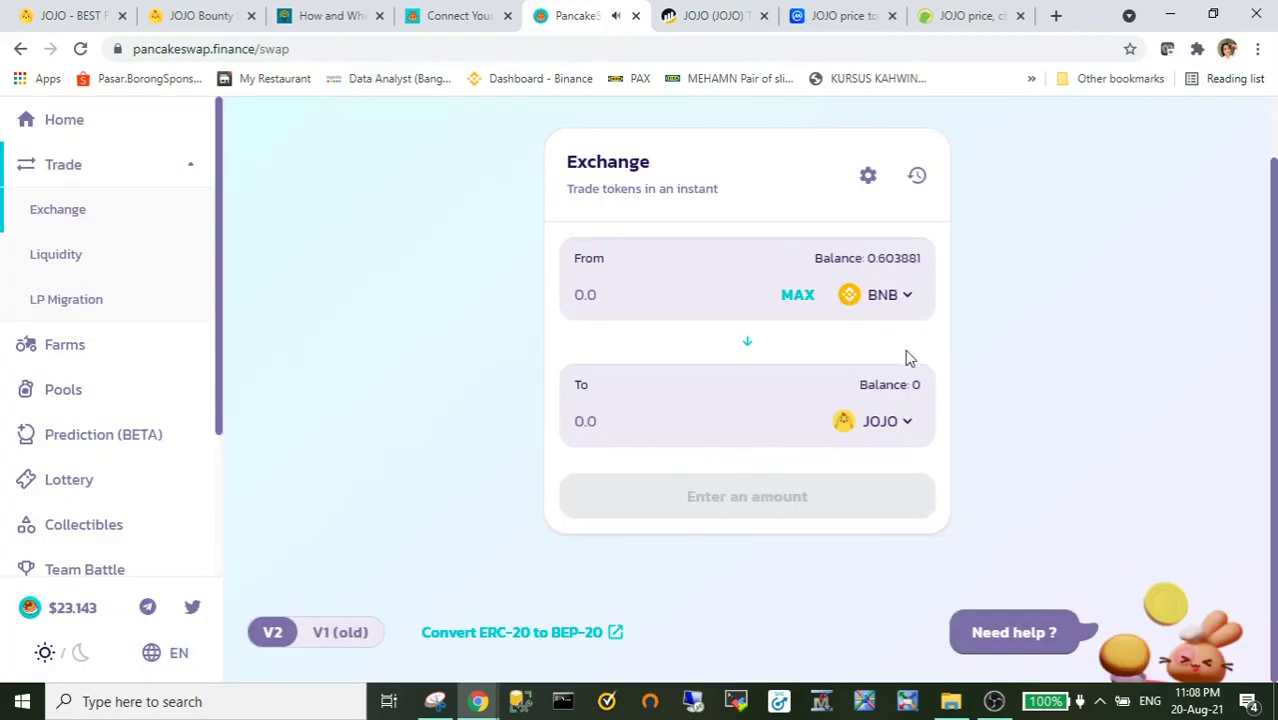
Set the swap's slippage tolerance to a custom 12% and return to the exchange form
left_click(868, 175)
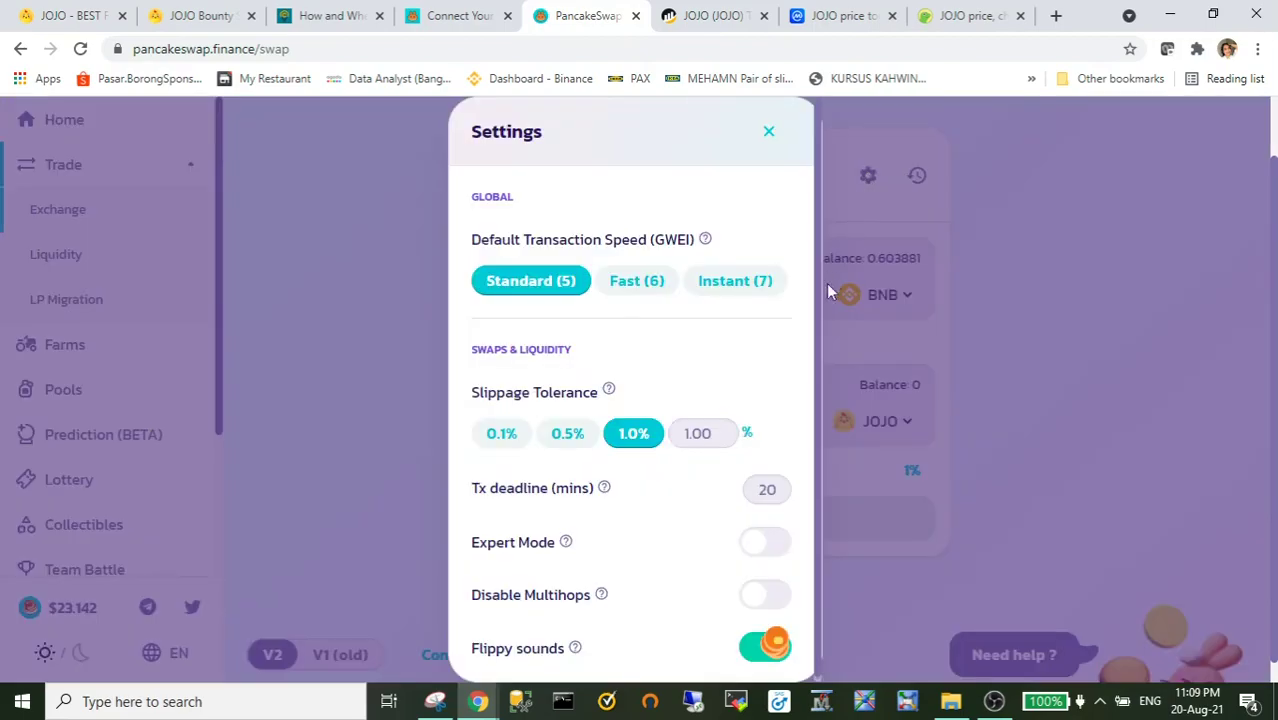
left_click(705, 432)
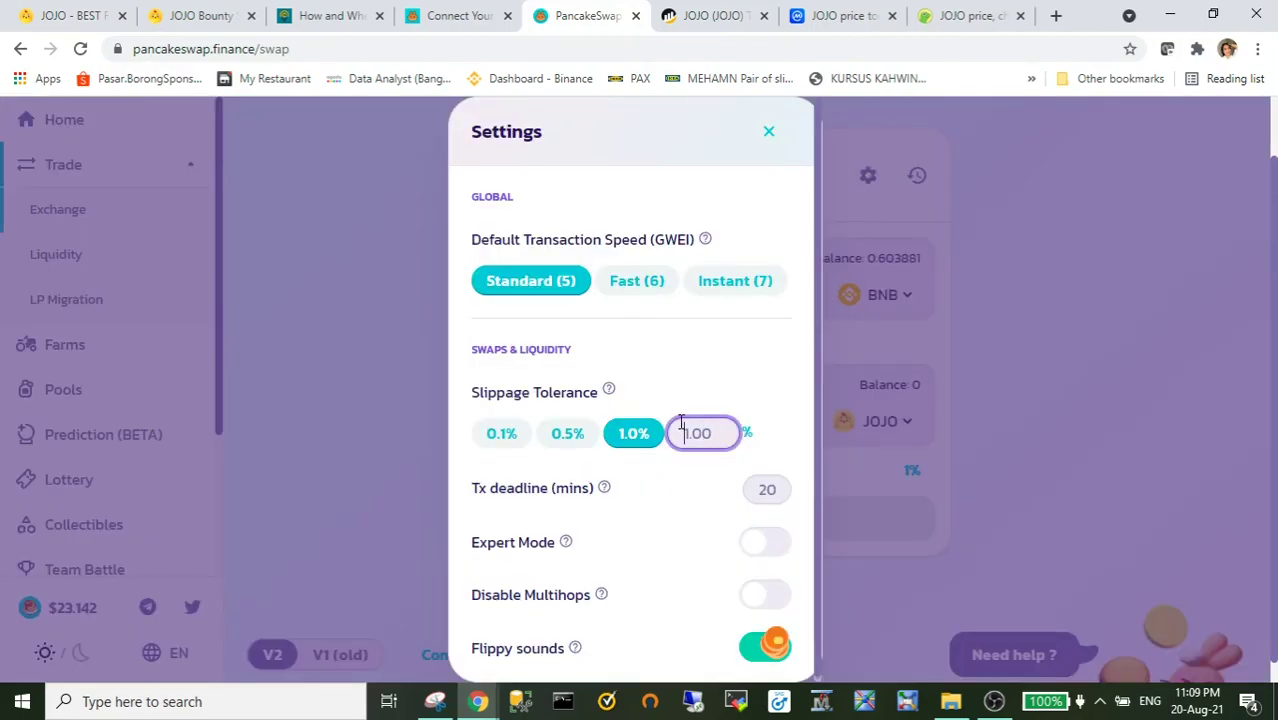
type("12")
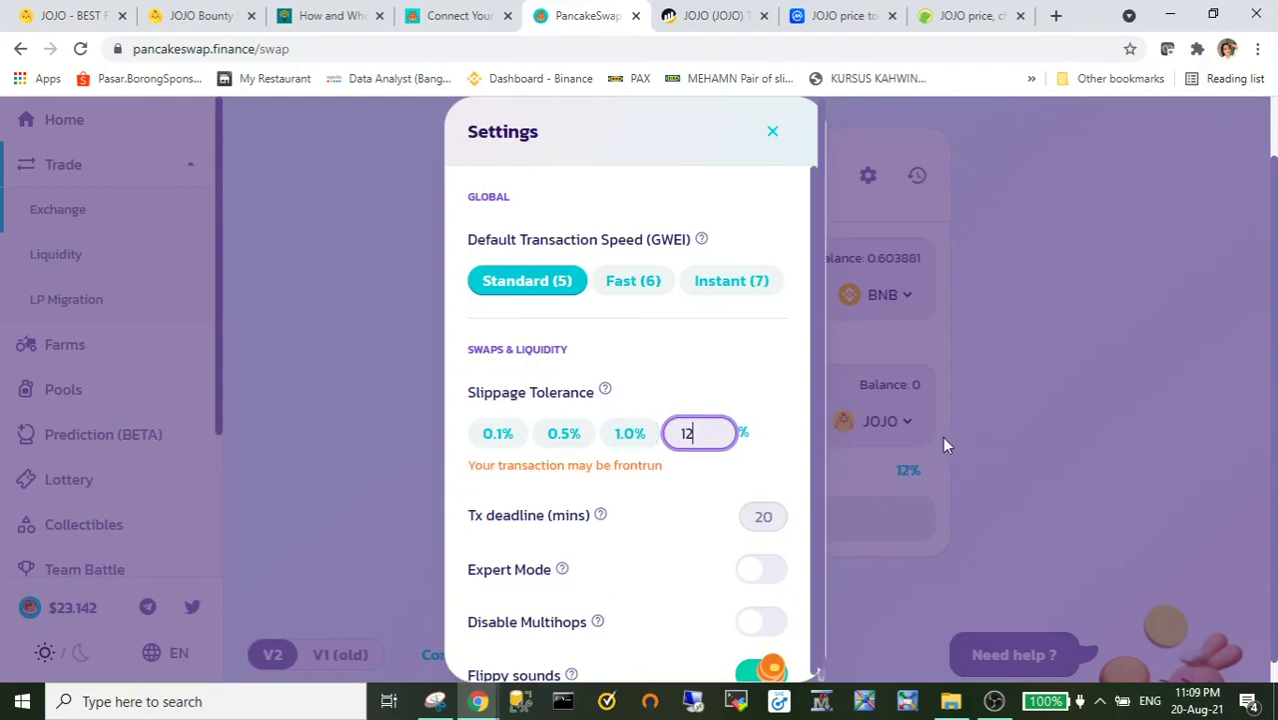
left_click(705, 477)
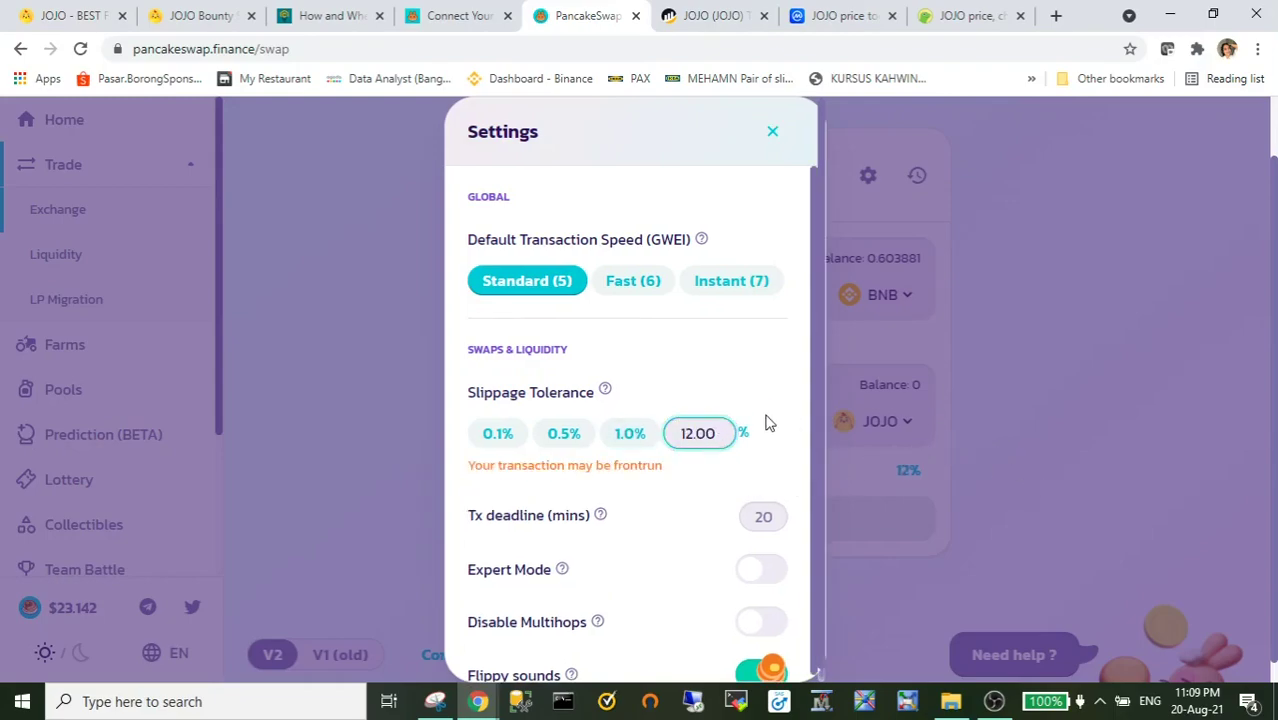
scroll(757, 399, "down", 1)
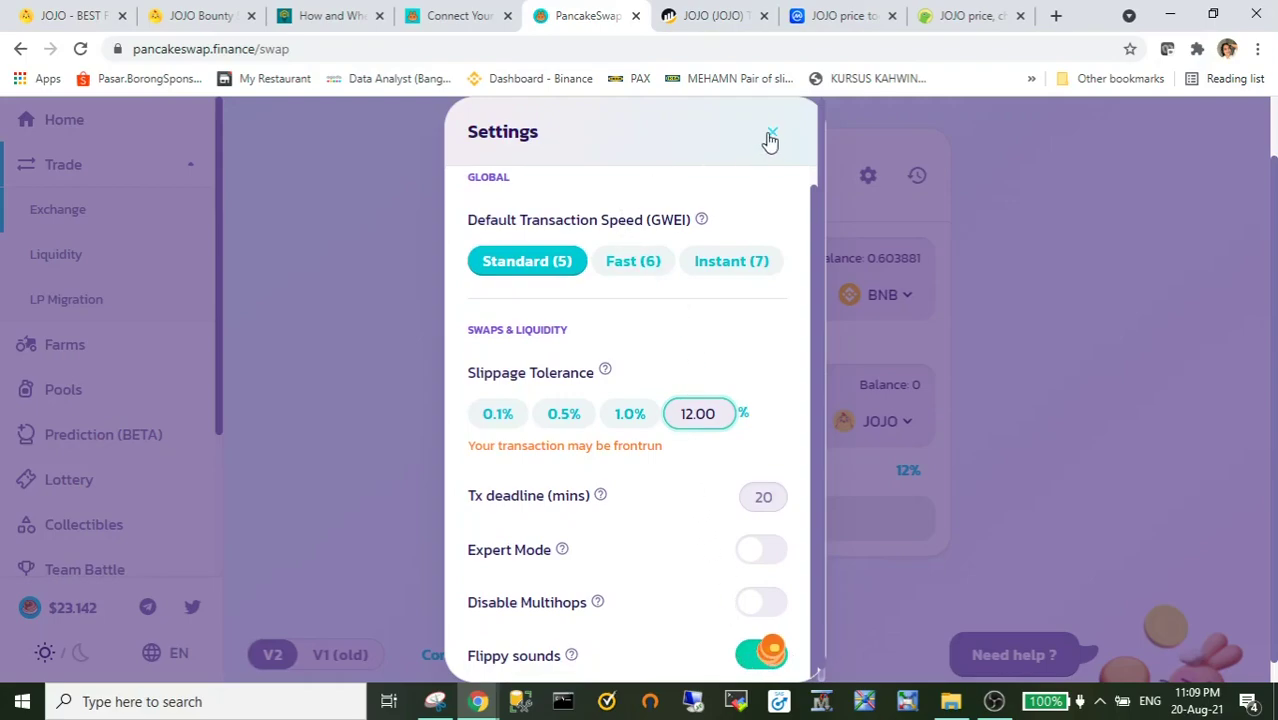
left_click(770, 133)
left_click(867, 176)
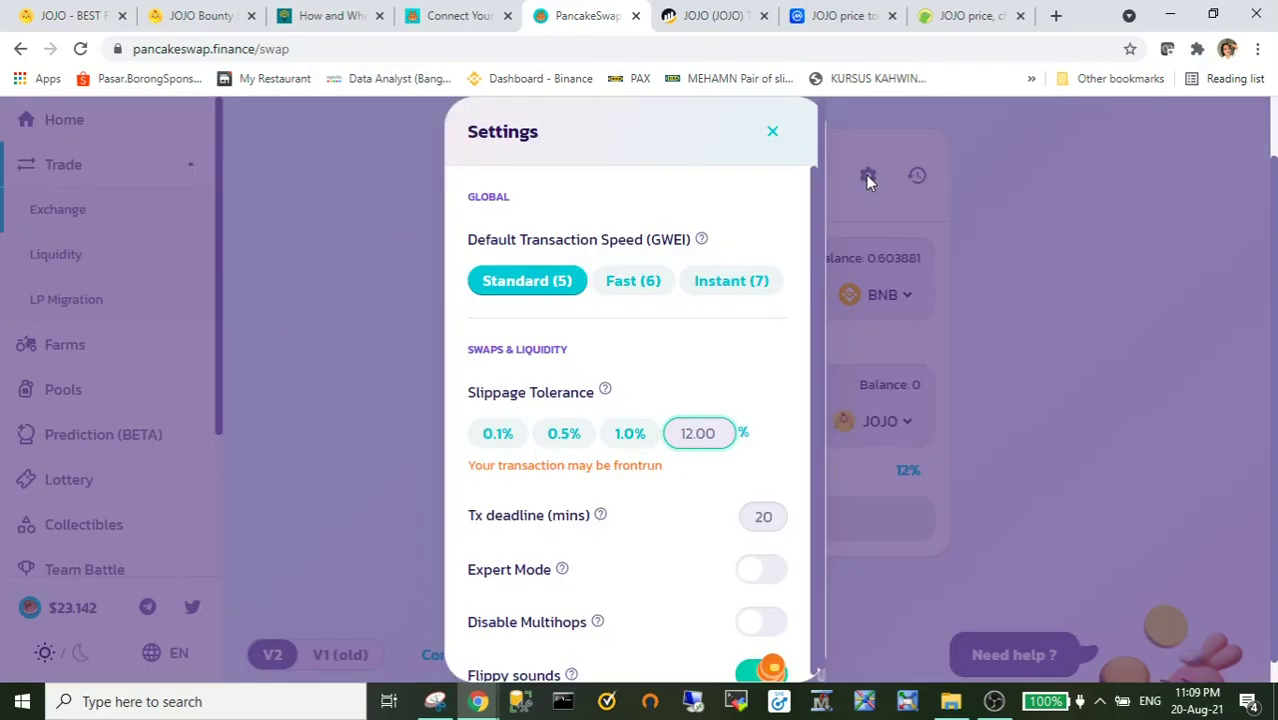
left_click(766, 135)
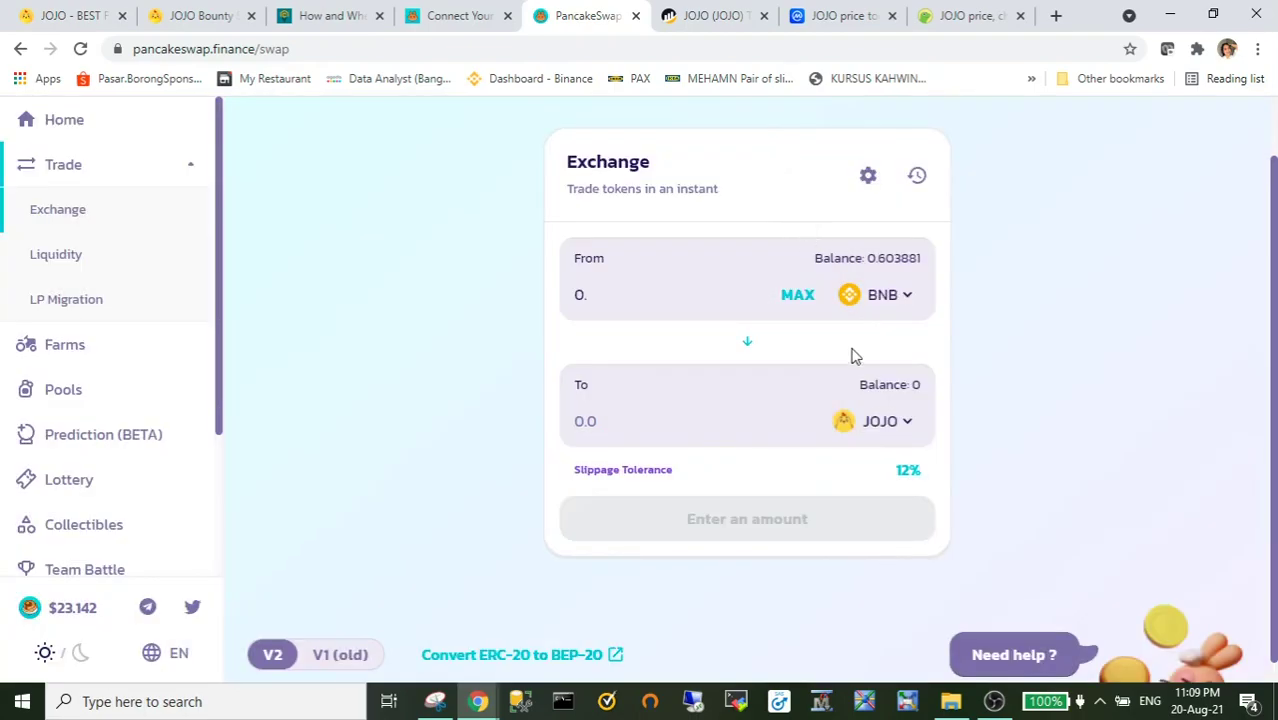
Set the amount to exchange for JOJO to 0.57 BNB
left_click(660, 295)
type("0.6")
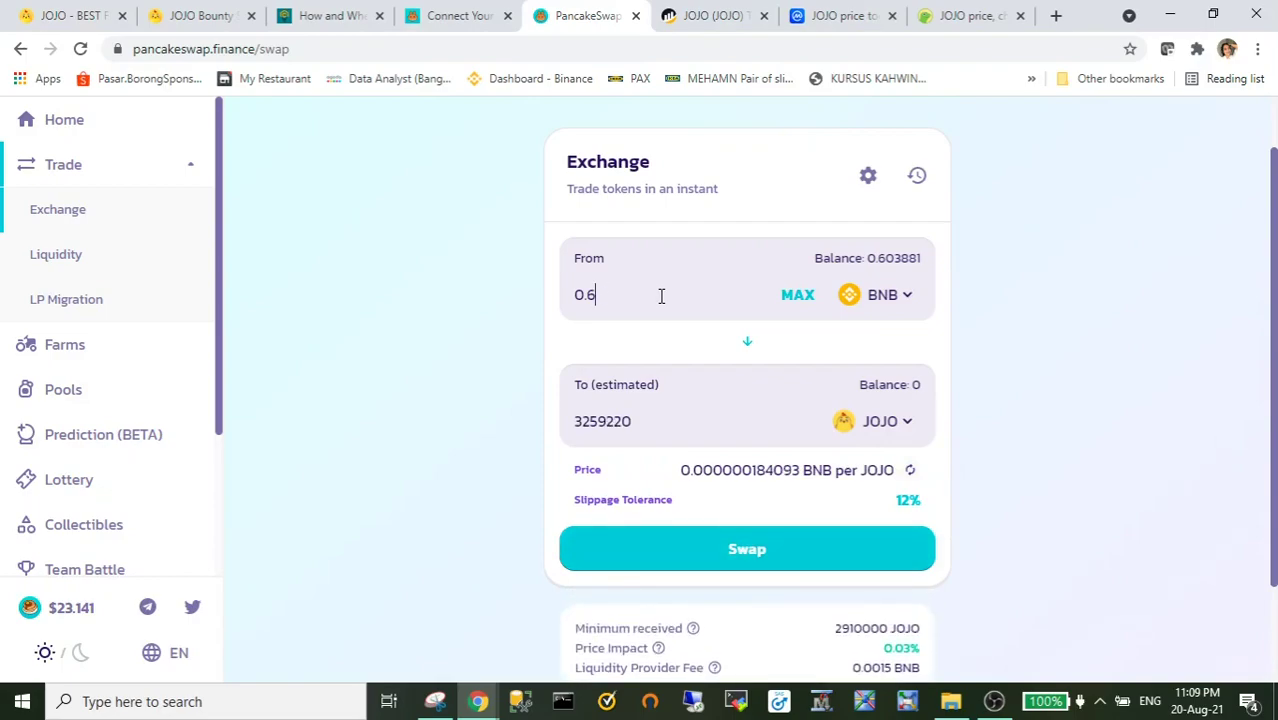
key("BackSpace")
key("BackSpace")
type(".57")
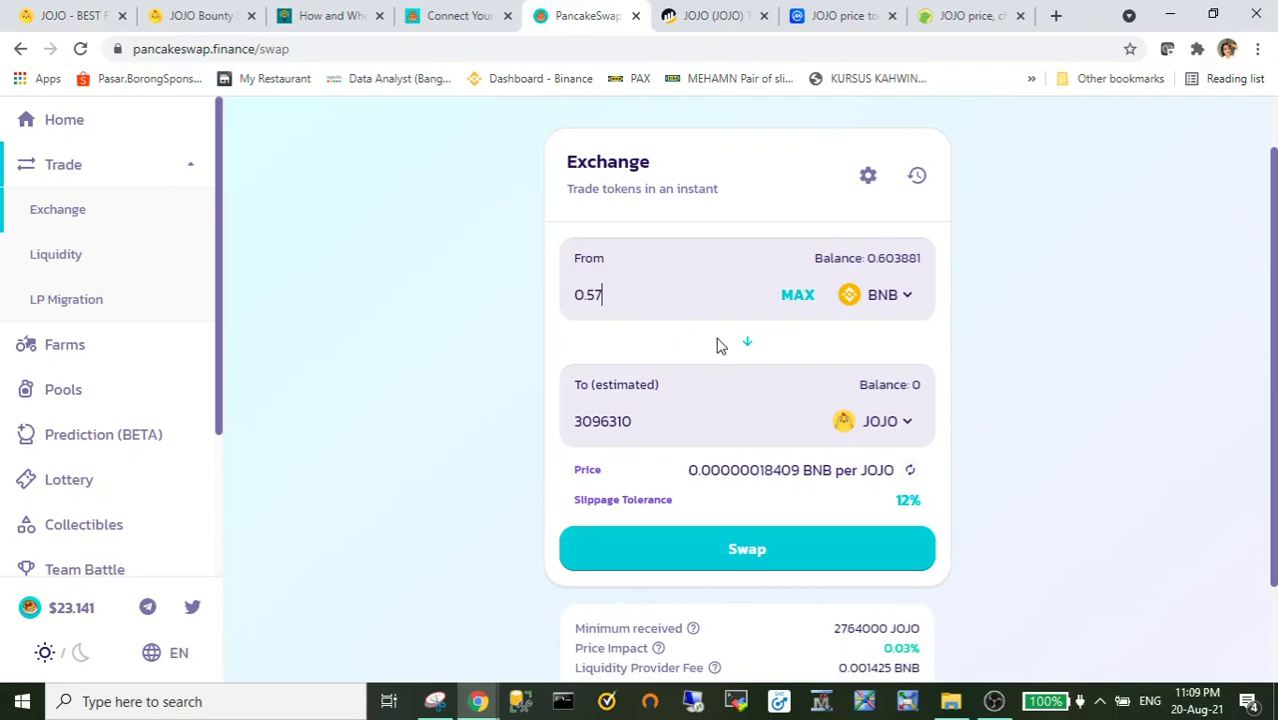
Submit the swap of 0.57 BNB for JOJO and approve it in MetaMask with the suggested gas fee
left_click(799, 547)
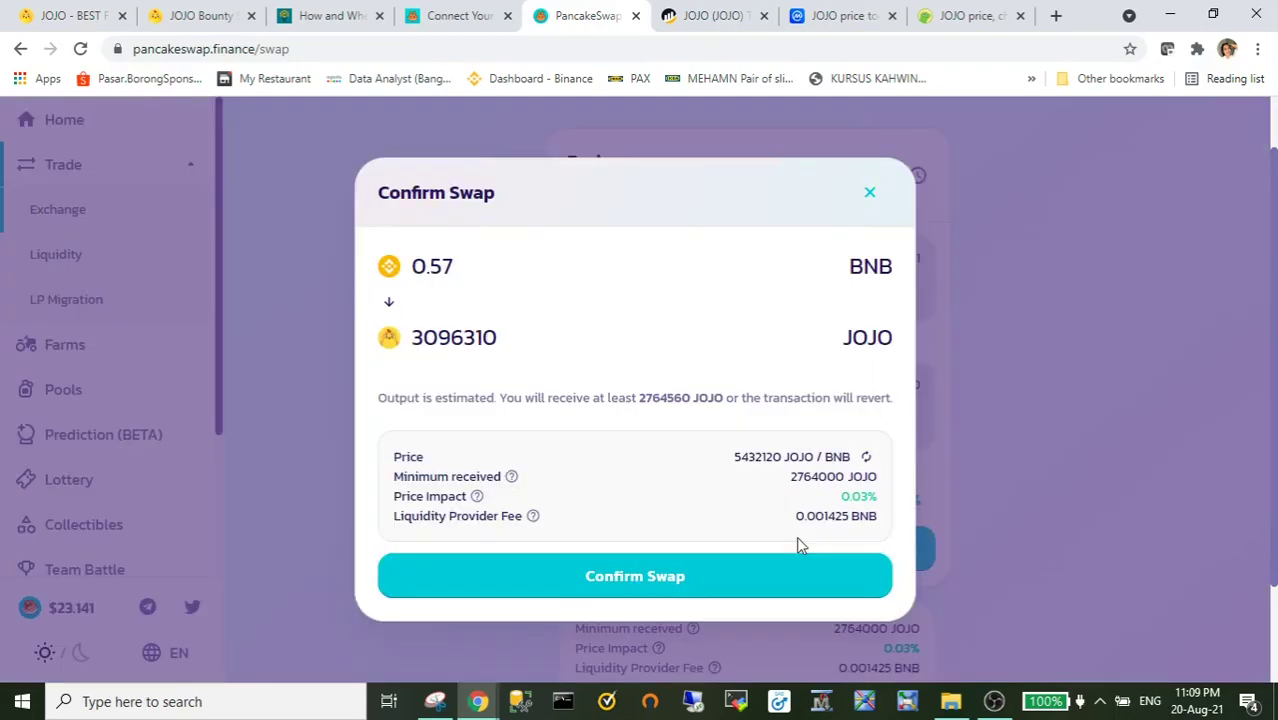
left_click(652, 582)
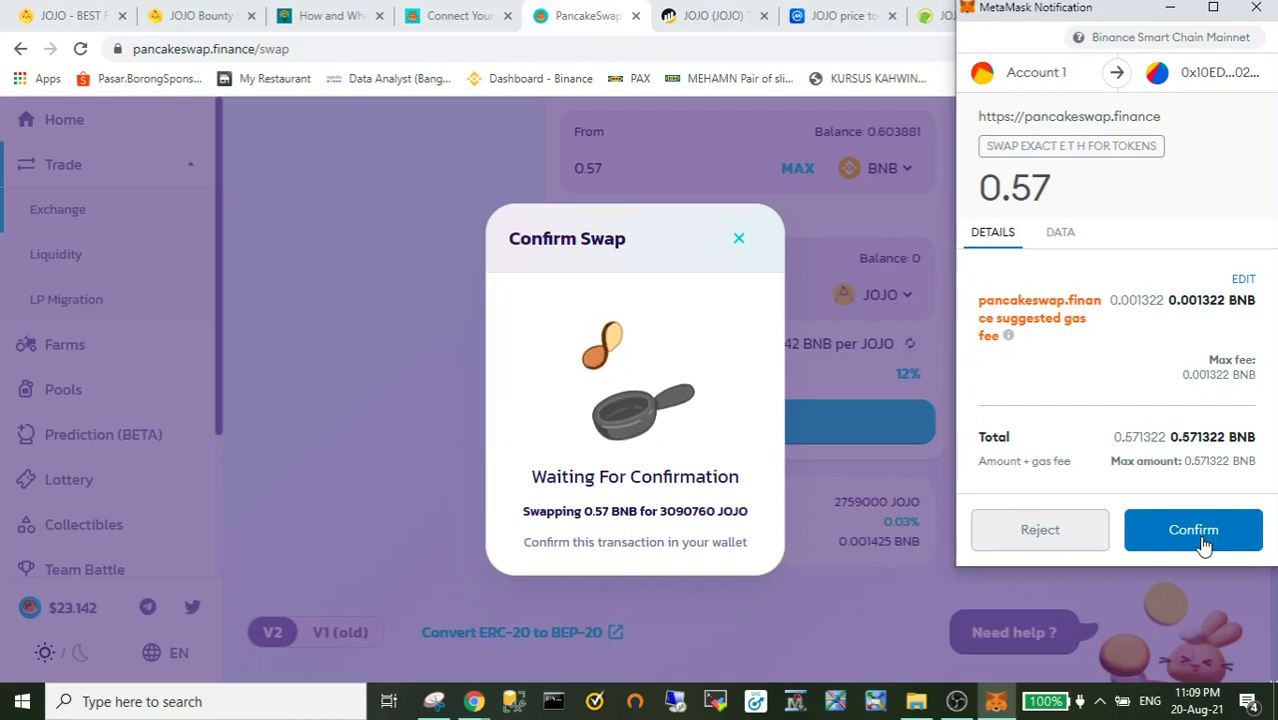
left_click(1240, 282)
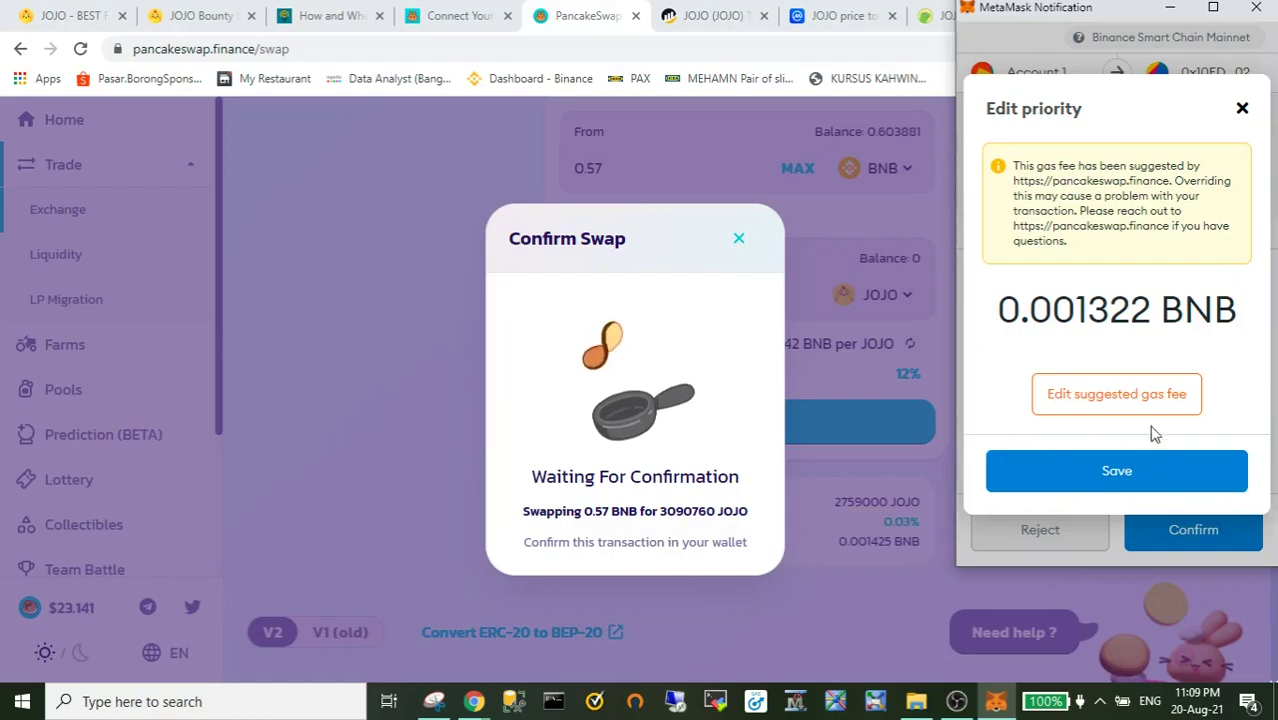
left_click(1242, 109)
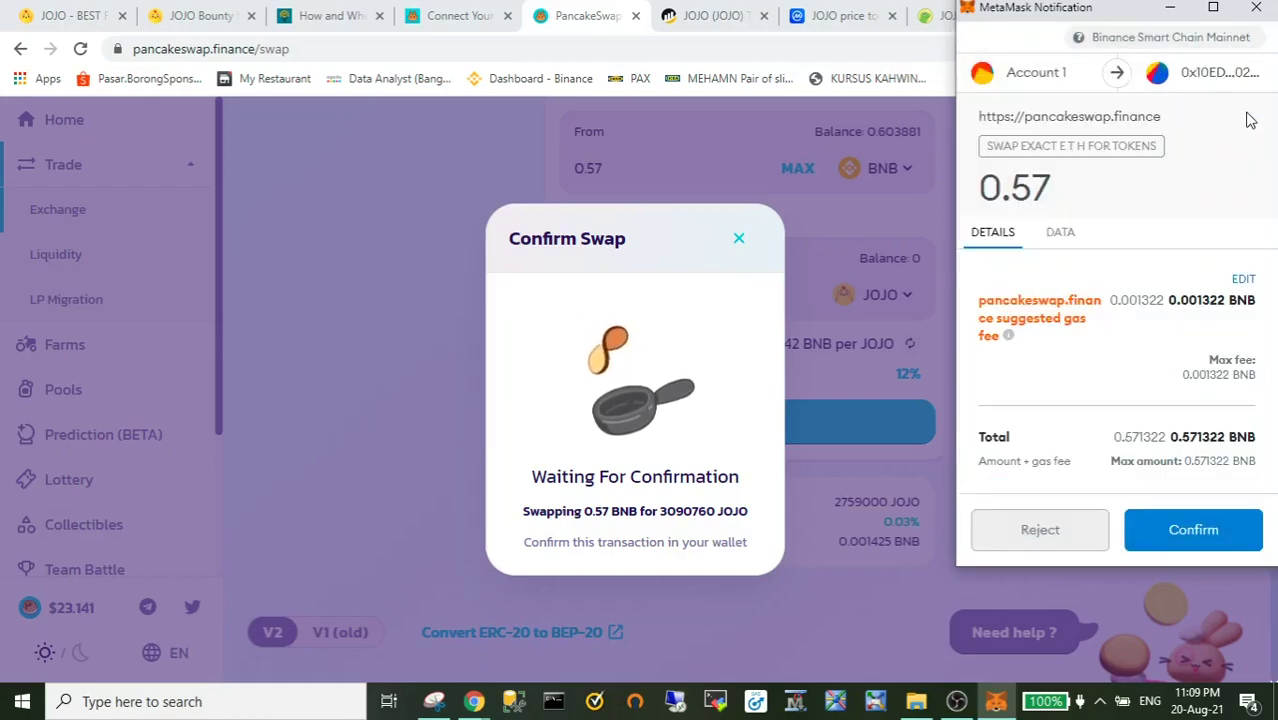
left_click(1222, 535)
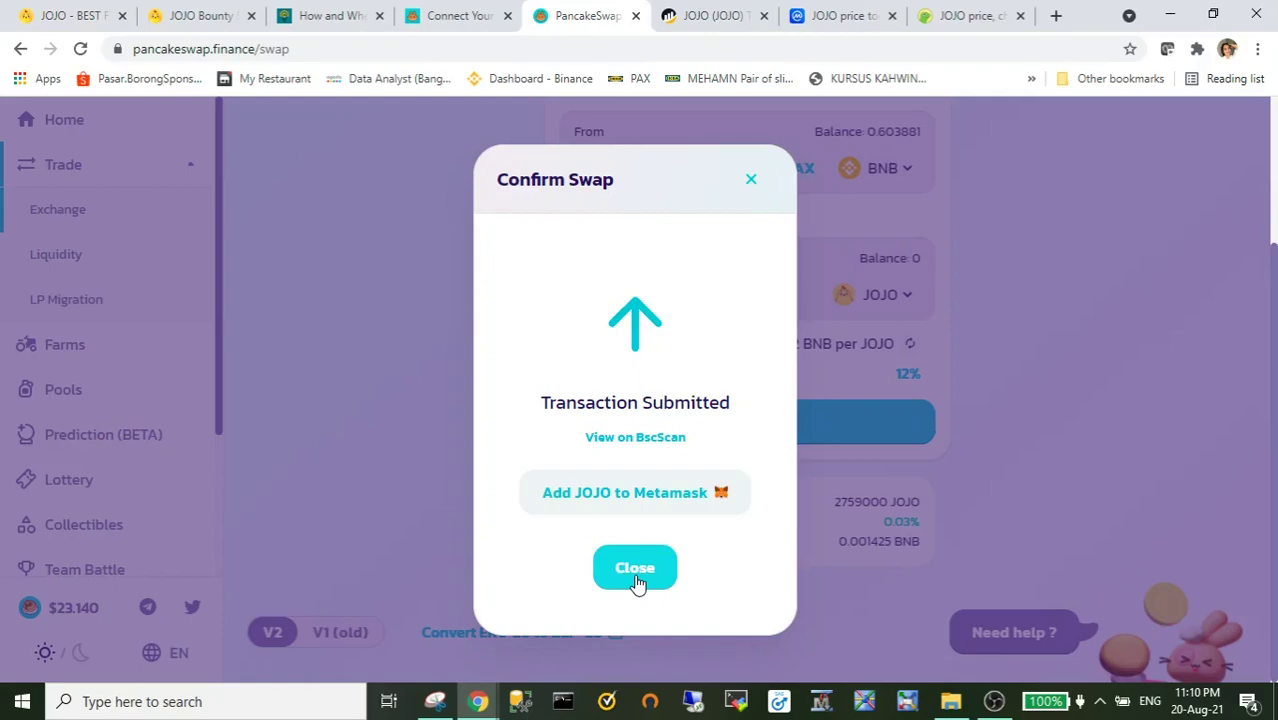
Add the JOJO token to MetaMask from the submitted transaction and dismiss the swap dialog
left_click(645, 500)
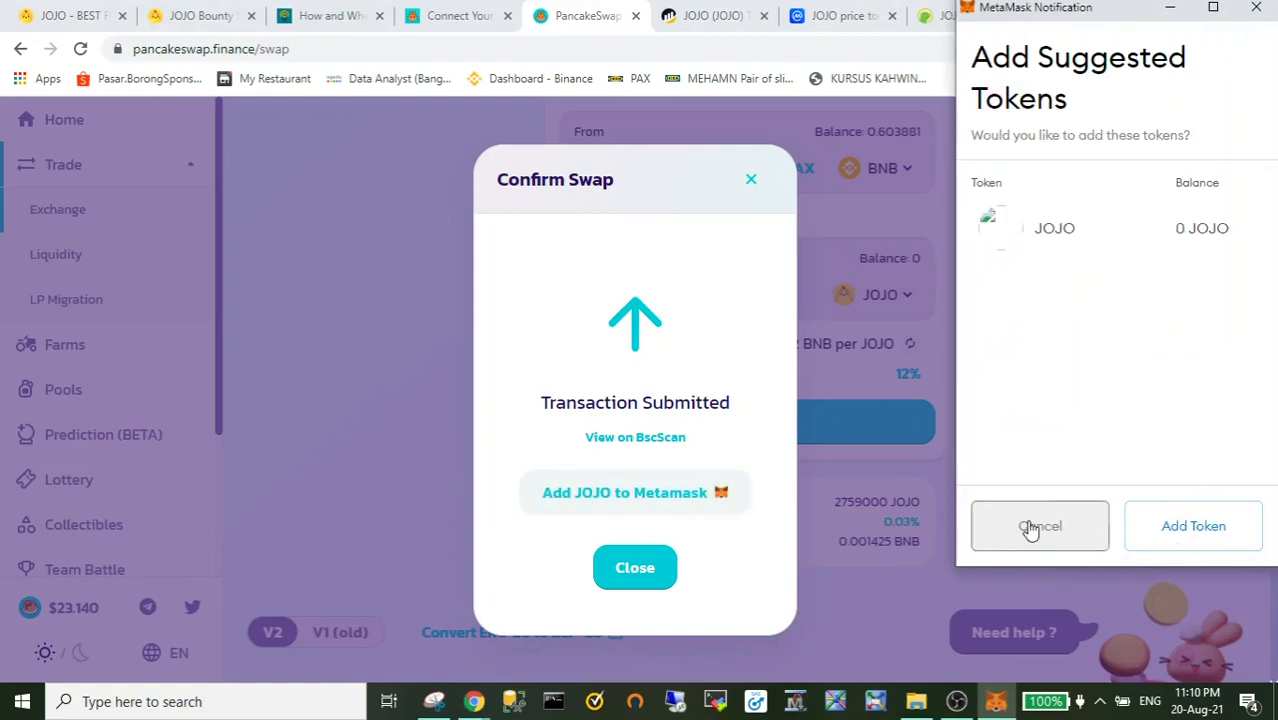
left_click(1176, 545)
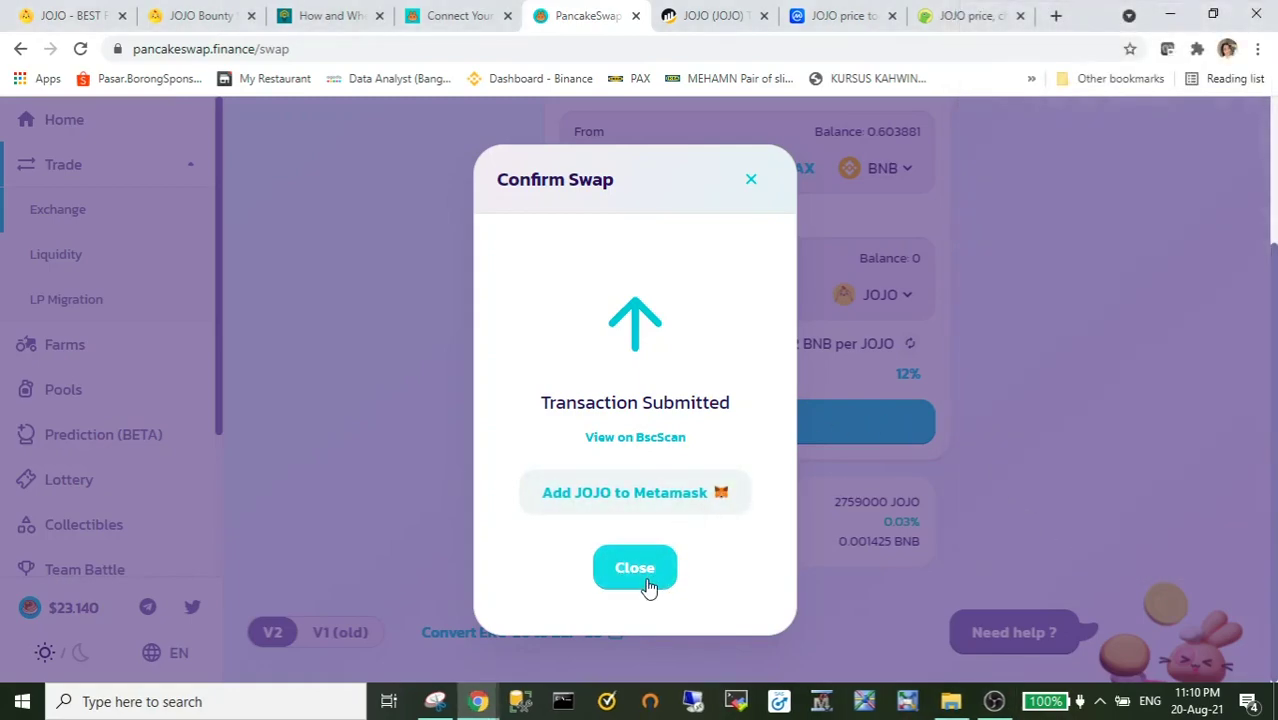
left_click(646, 578)
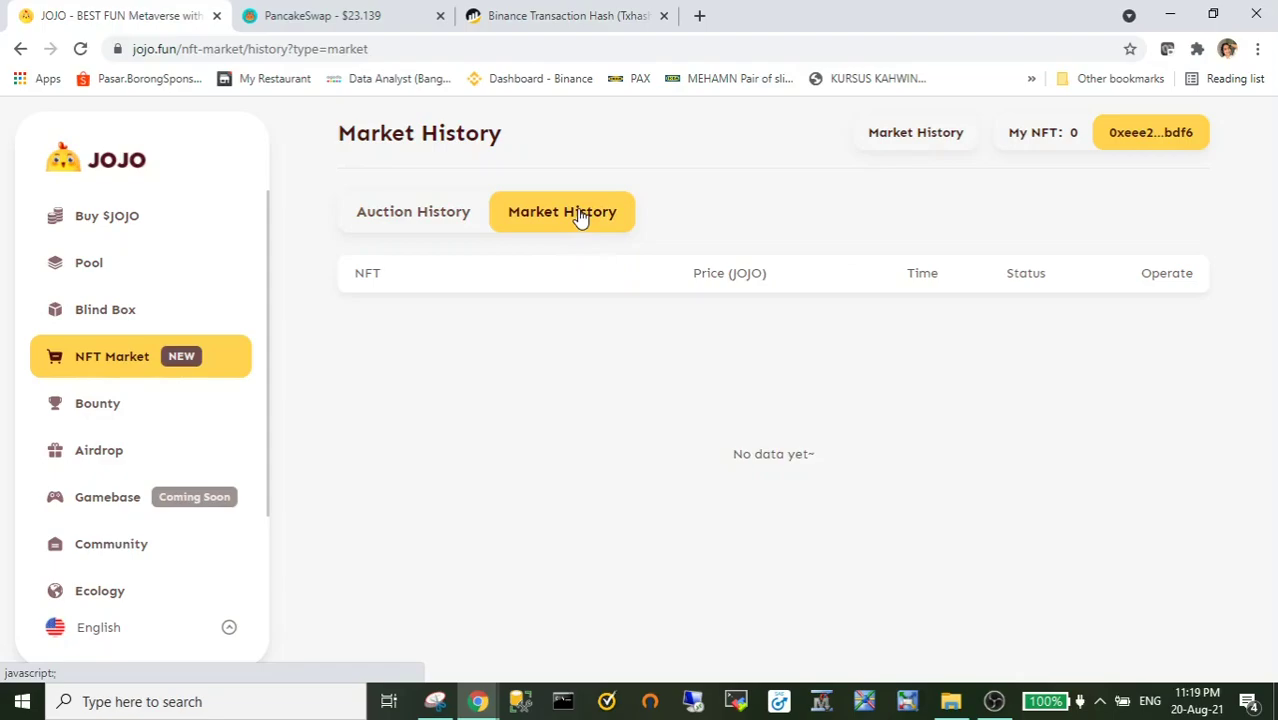
On the JOJO website, open the NFT Market and view the auctions filtered to JOJO Chef, including their sorting options
left_click(122, 360)
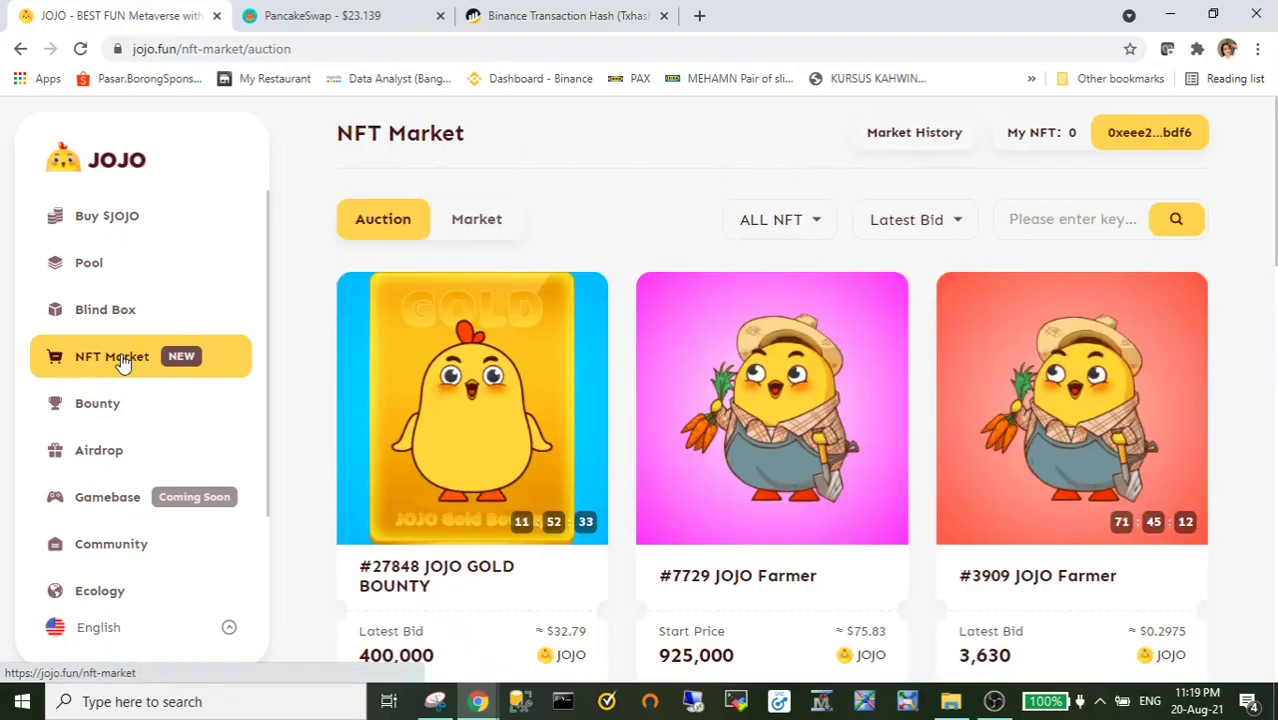
left_click(810, 232)
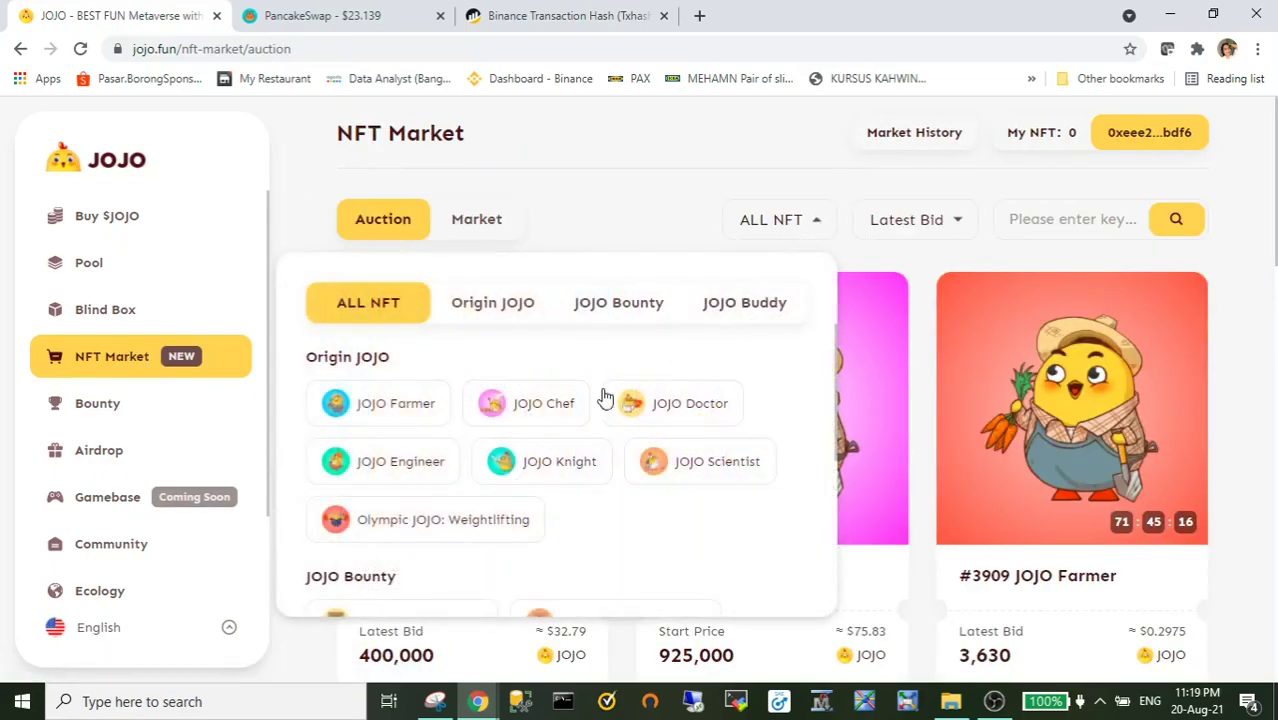
left_click(535, 405)
left_click(912, 228)
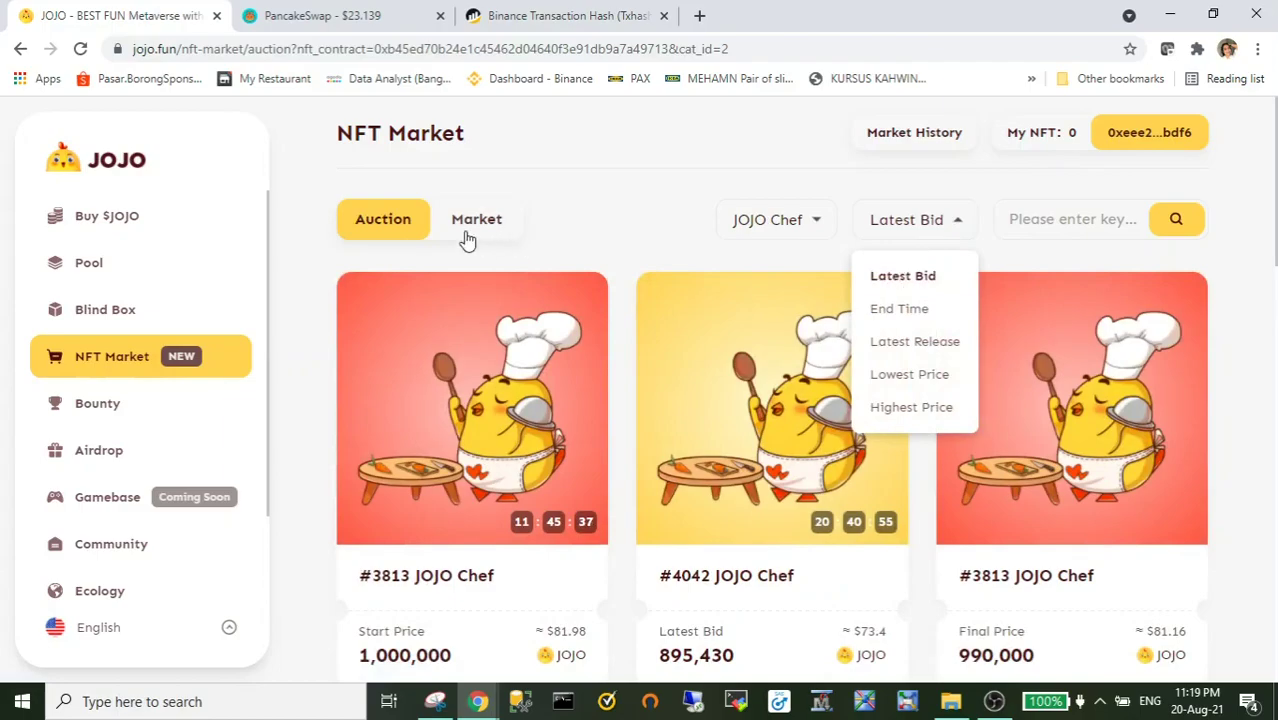
Switch from auctions to the direct-sale NFT listings and sort them by lowest price
left_click(467, 238)
left_click(933, 226)
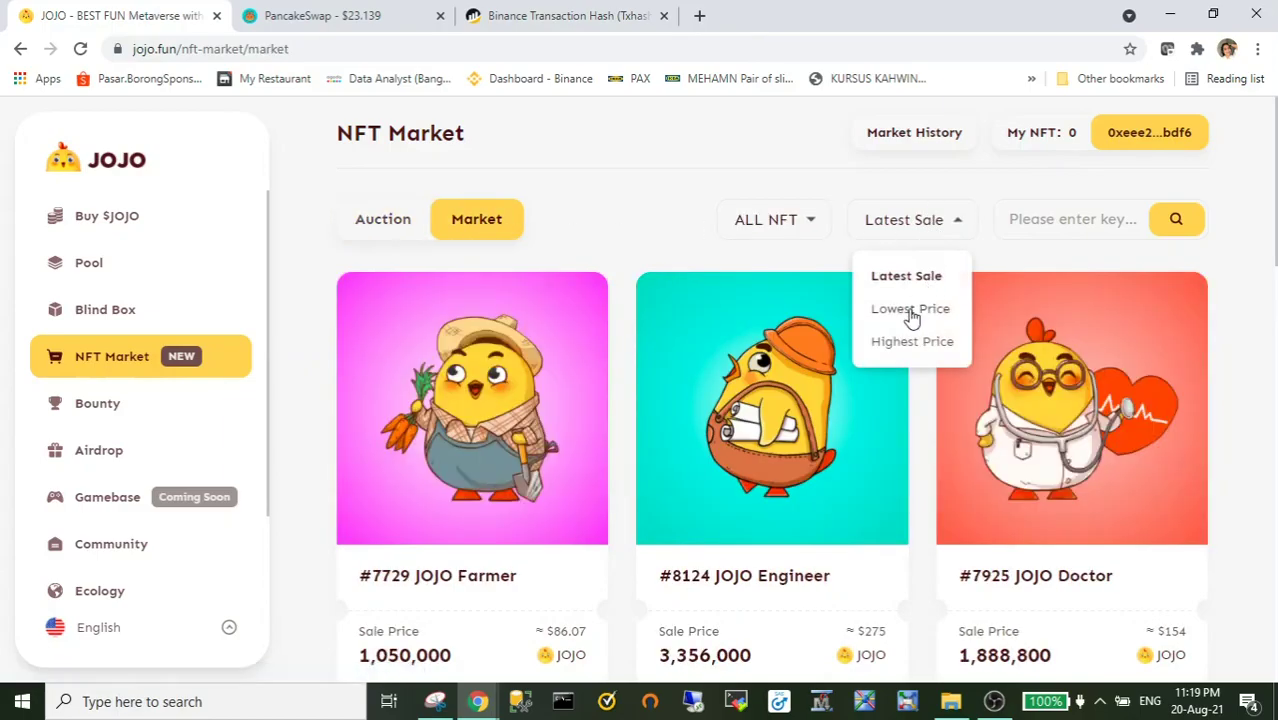
left_click(910, 312)
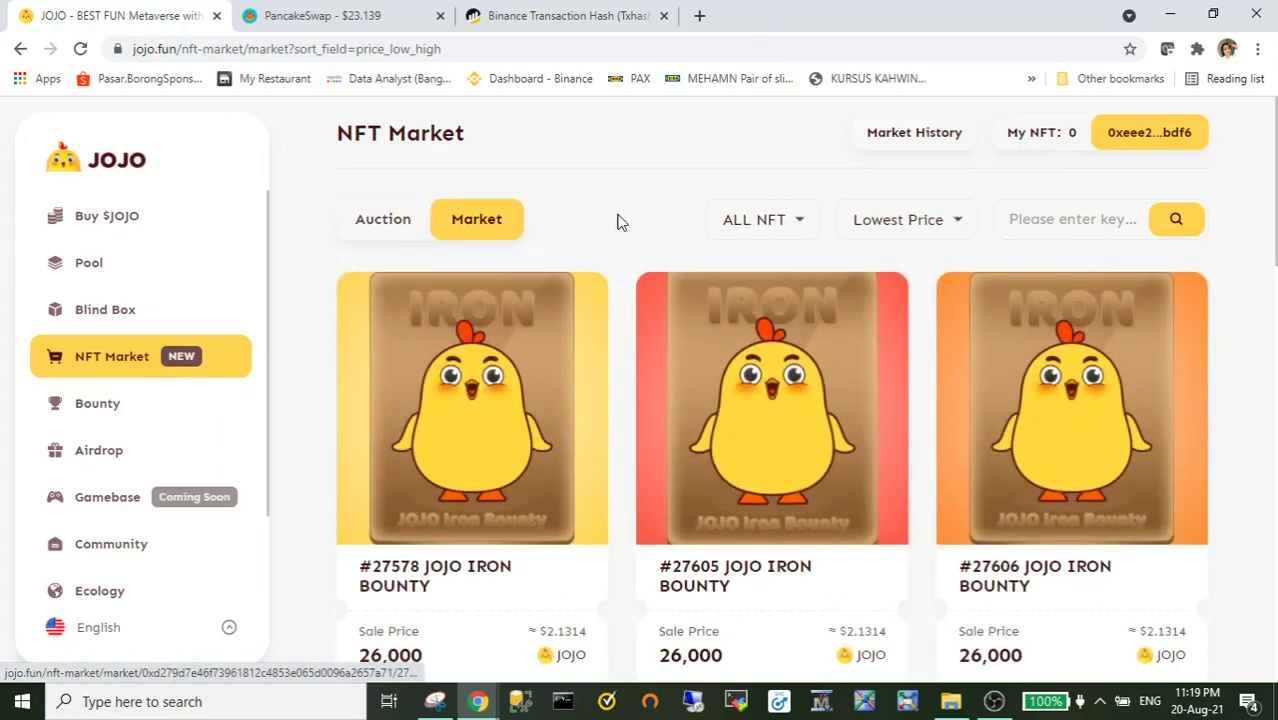
Filter the sale listings to JOJO Chef and open the details of #4425 JOJO Chef
left_click(805, 222)
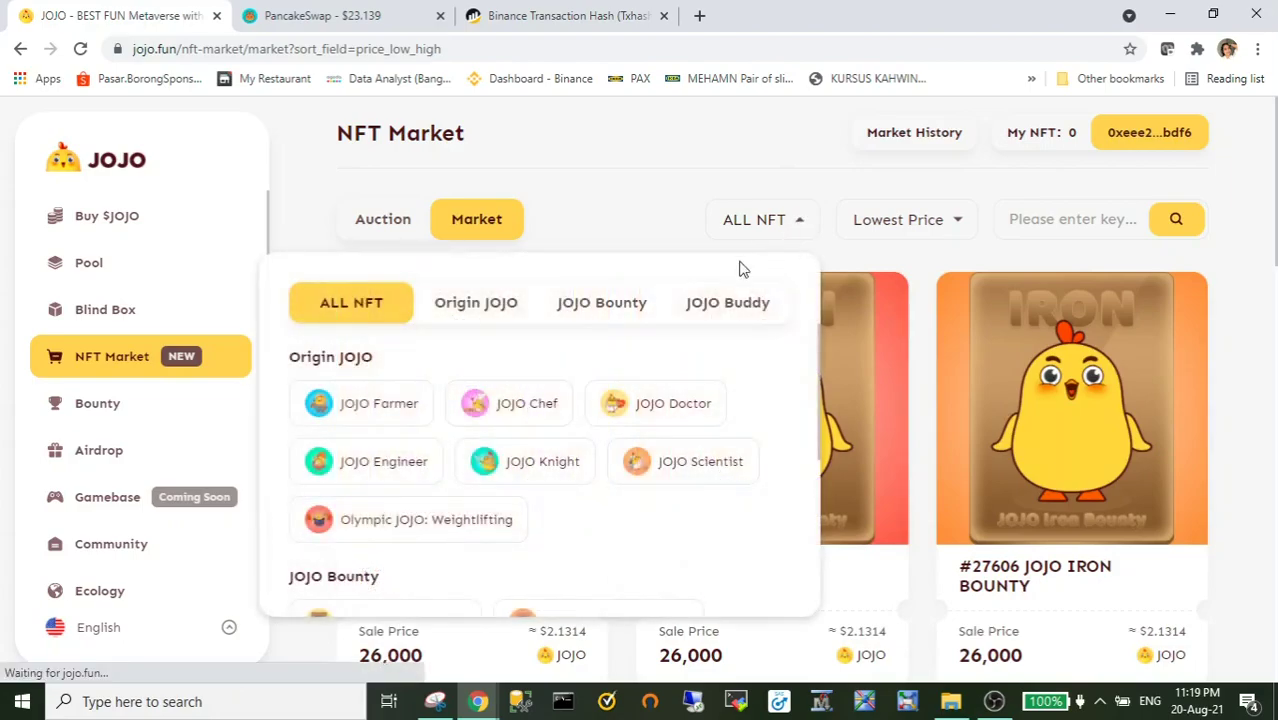
left_click(505, 413)
left_click(540, 445)
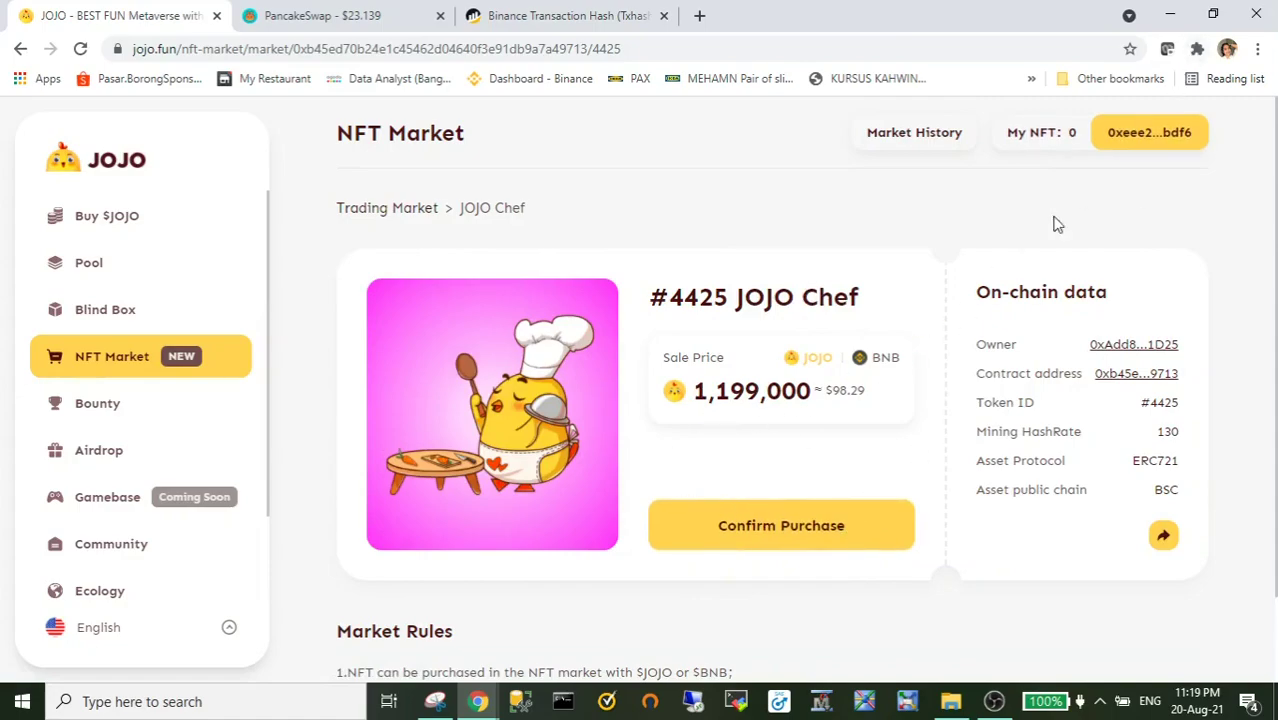
Check the JOJO and BNB balances in the MetaMask wallet
left_click(1198, 50)
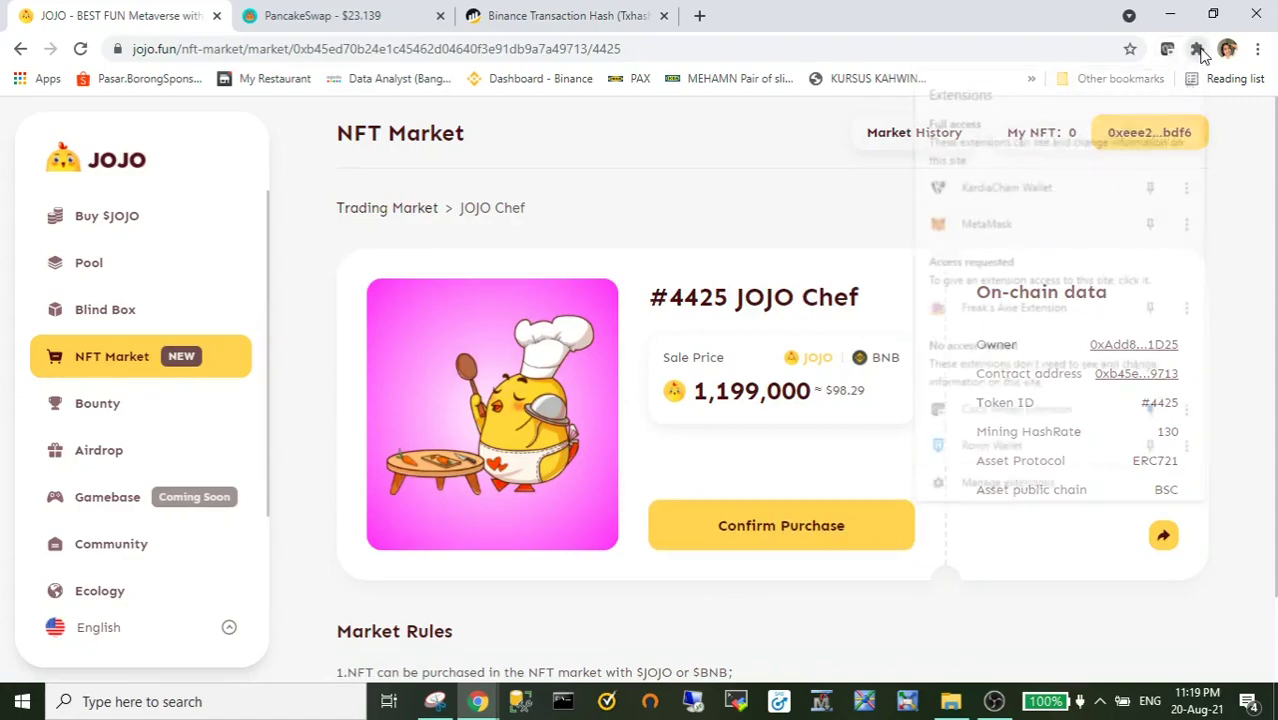
left_click(1040, 230)
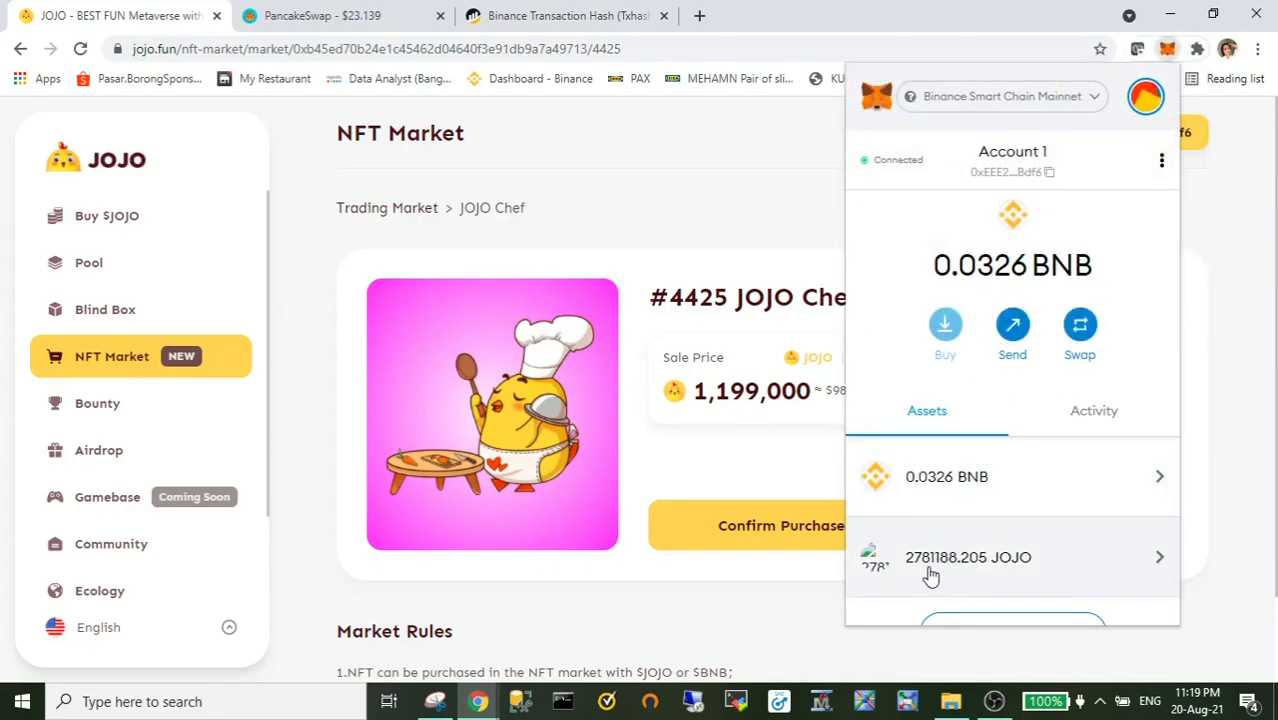
left_click(1258, 245)
Purchase #4425 JOJO Chef with JOJO as the payment and approve the transaction in MetaMask
left_click(833, 543)
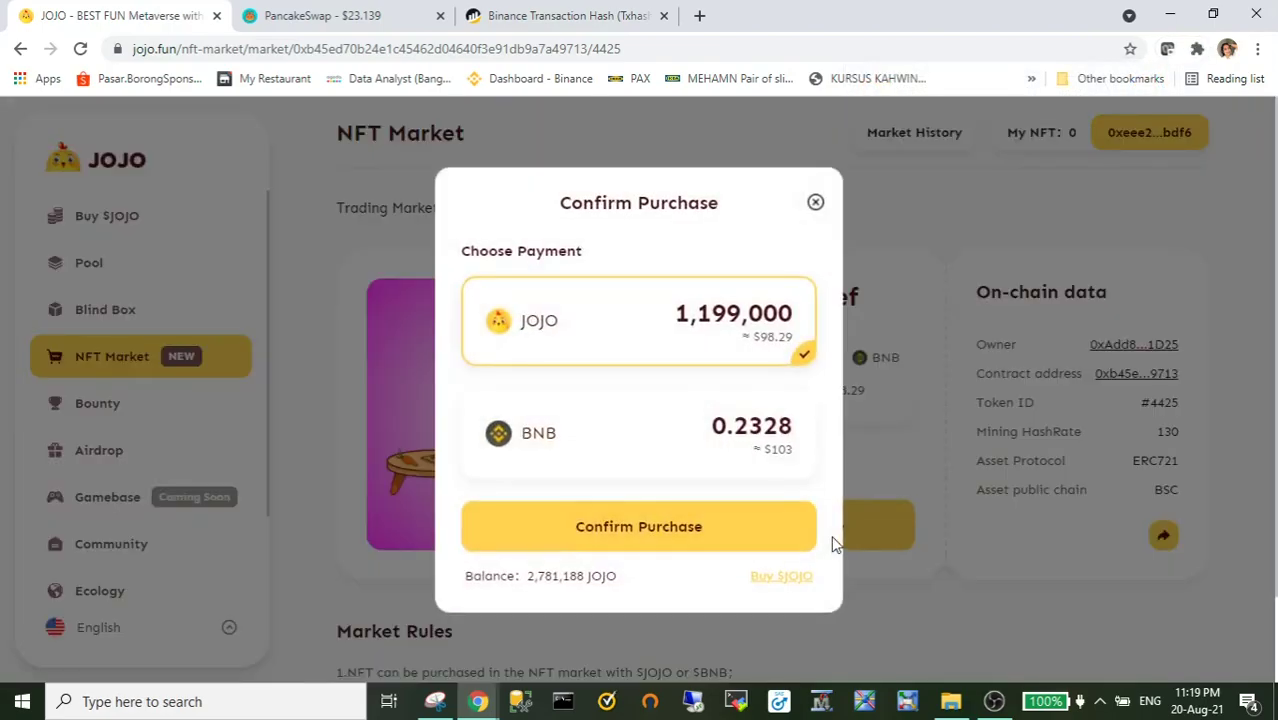
left_click(665, 528)
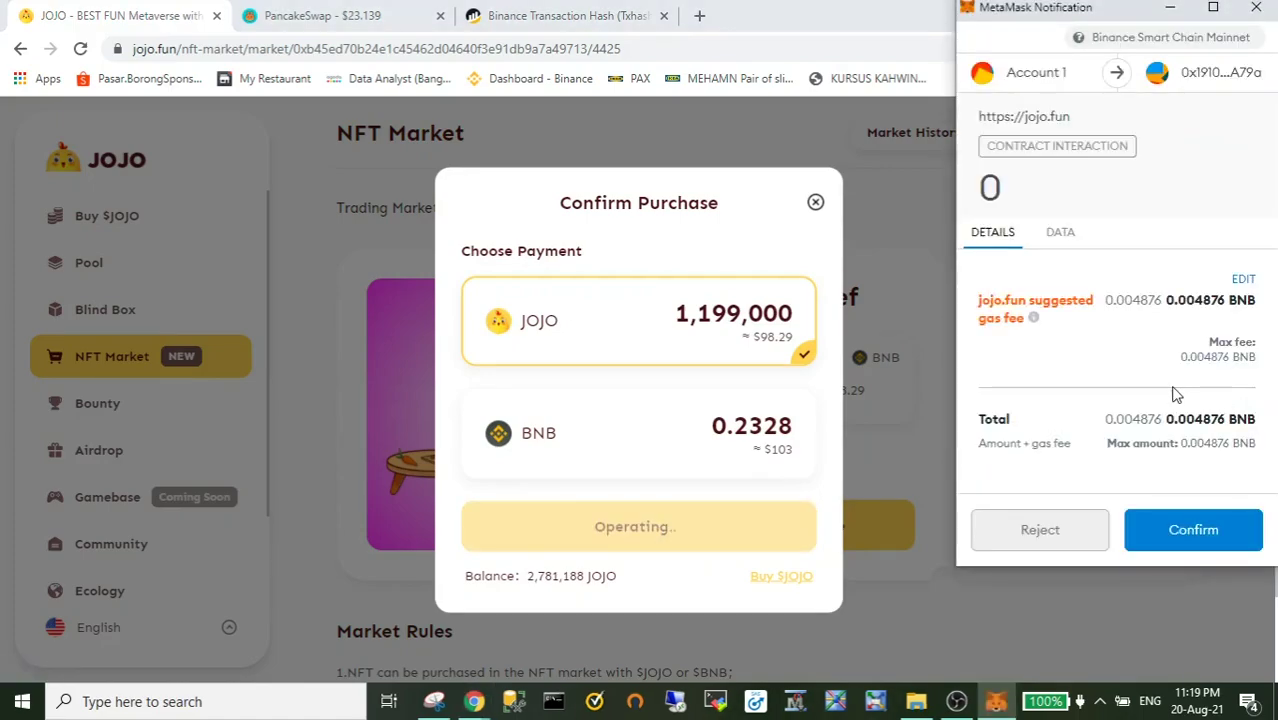
left_click(1194, 532)
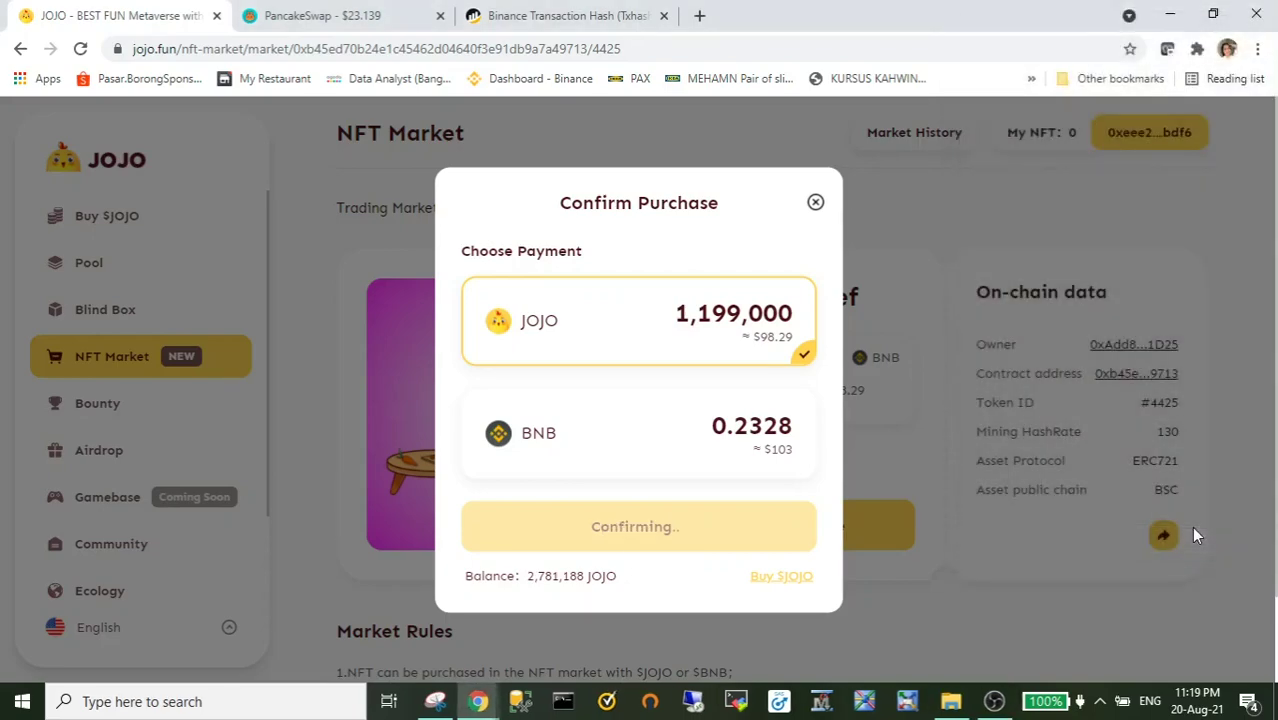
Check the recent activity and the remaining BNB and JOJO balances in the MetaMask wallet, then close it
left_click(1197, 48)
left_click(1006, 237)
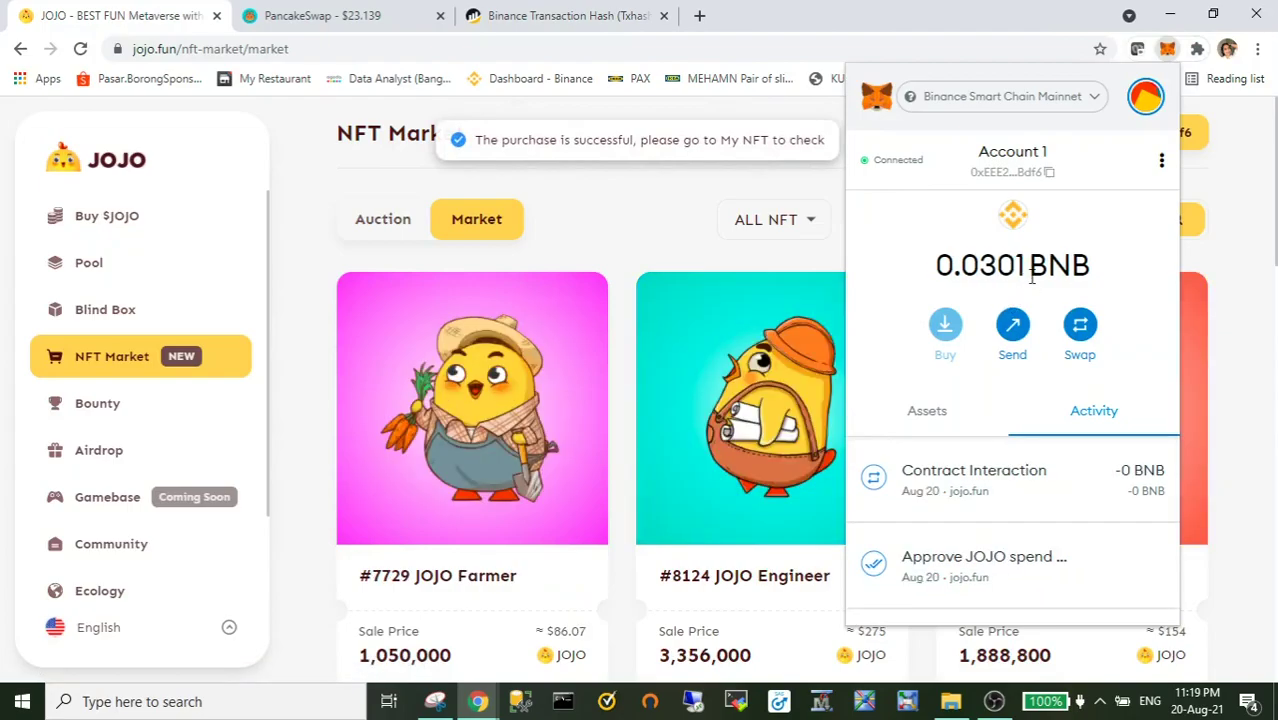
scroll(1060, 250, "down", 2)
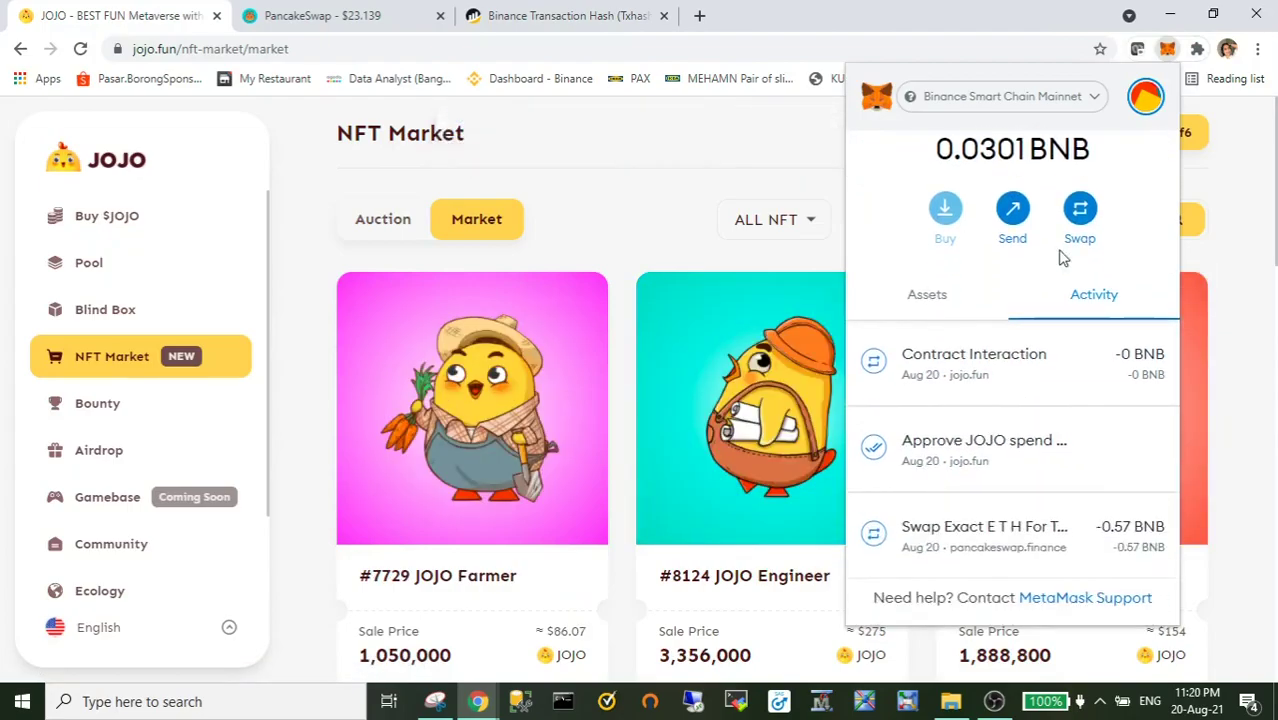
left_click(972, 314)
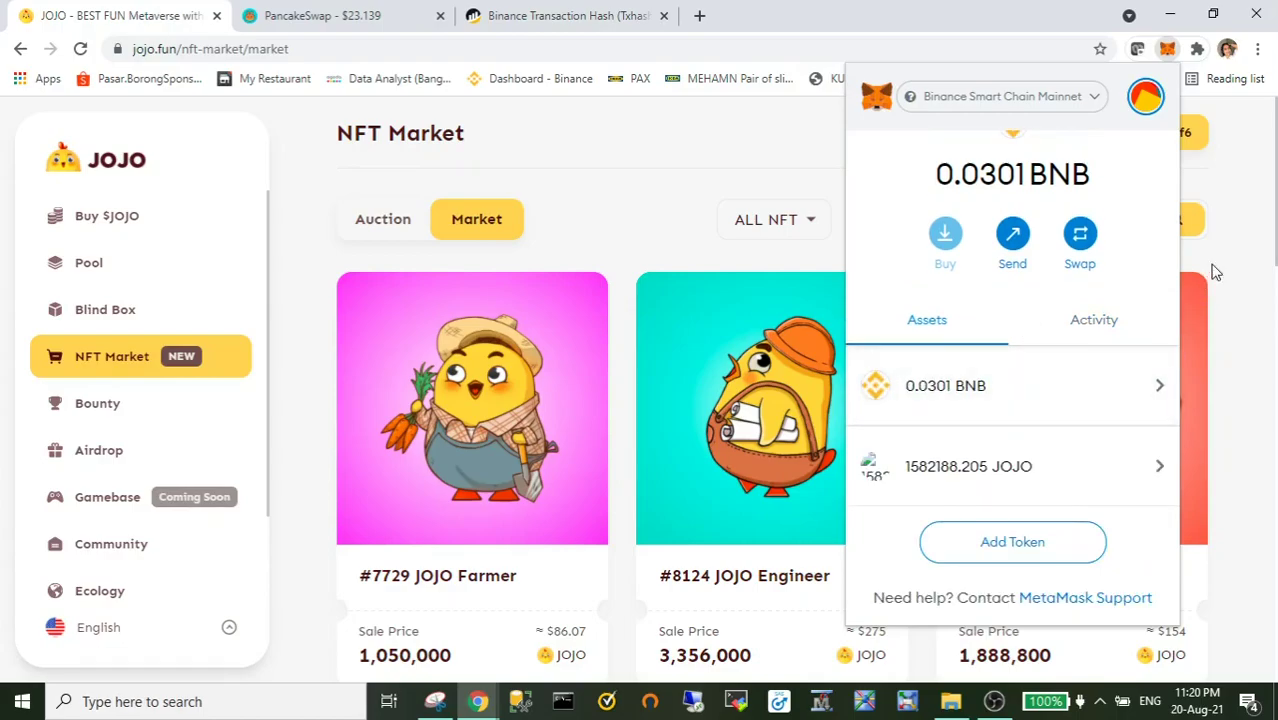
left_click(1252, 266)
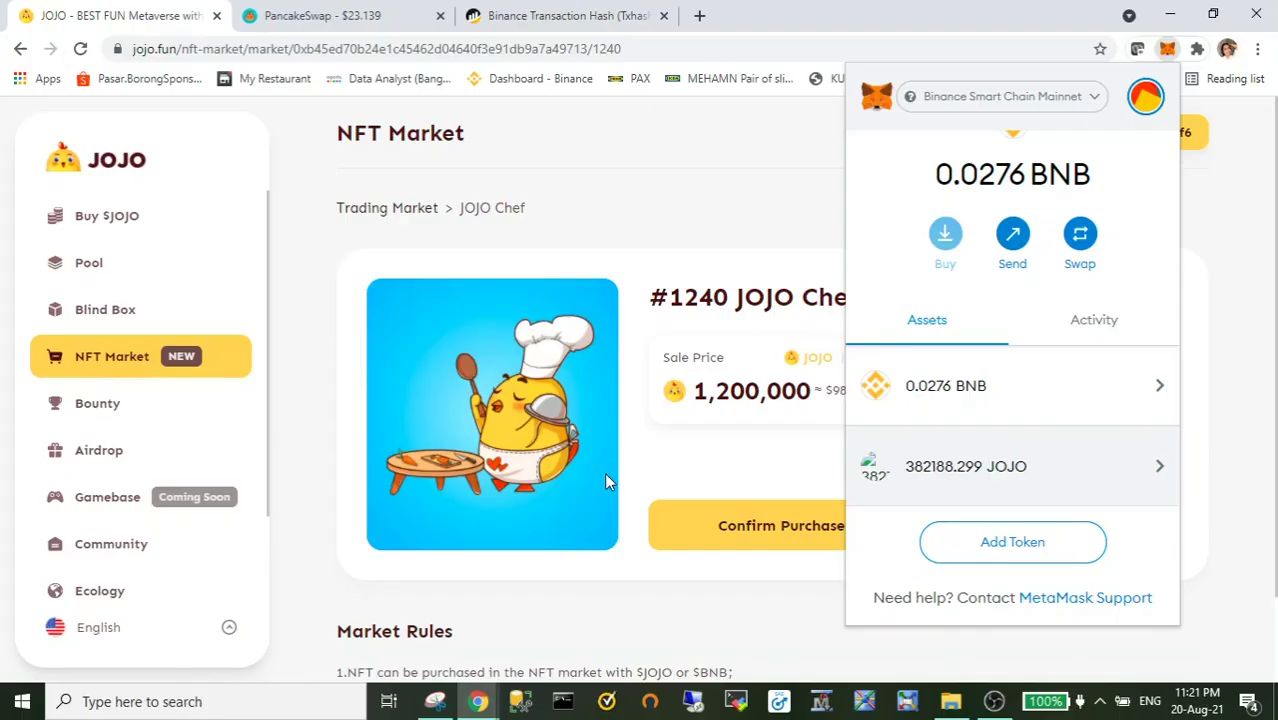
left_click(724, 238)
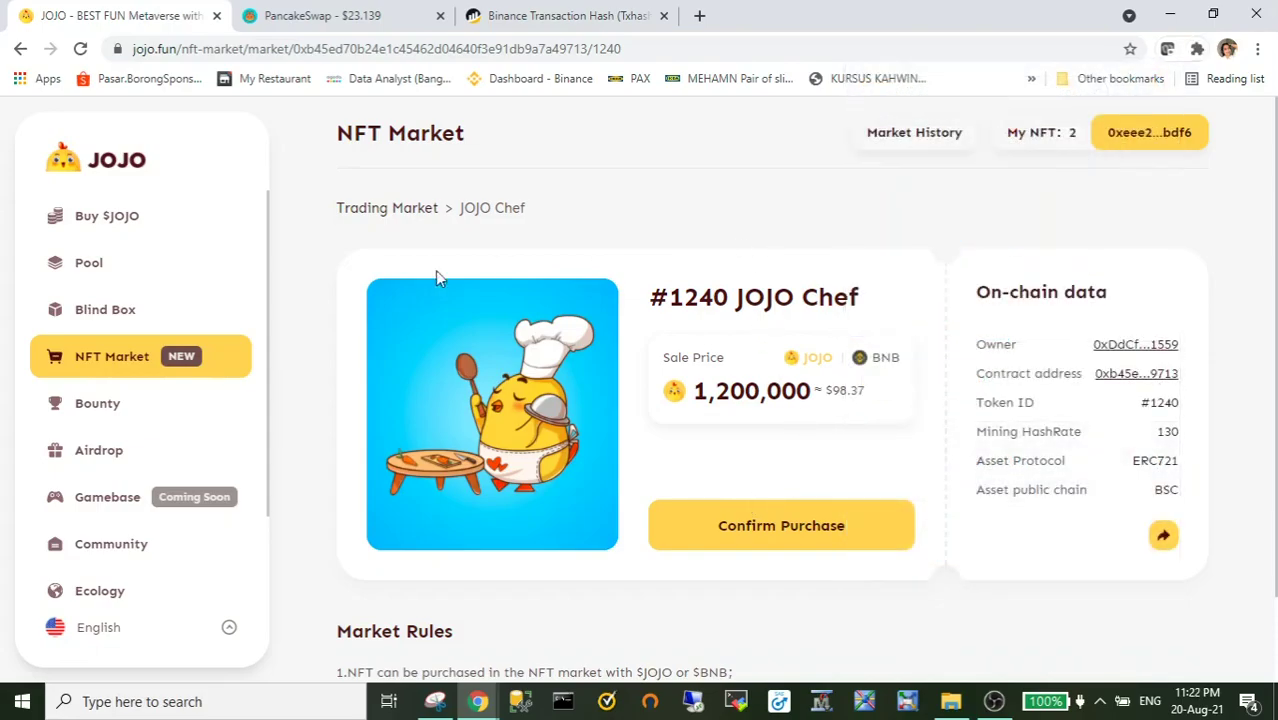
Stake #1240 JOJO Chef in the first slot of the Genesis NFT Pool and approve the transfer in MetaMask
left_click(95, 283)
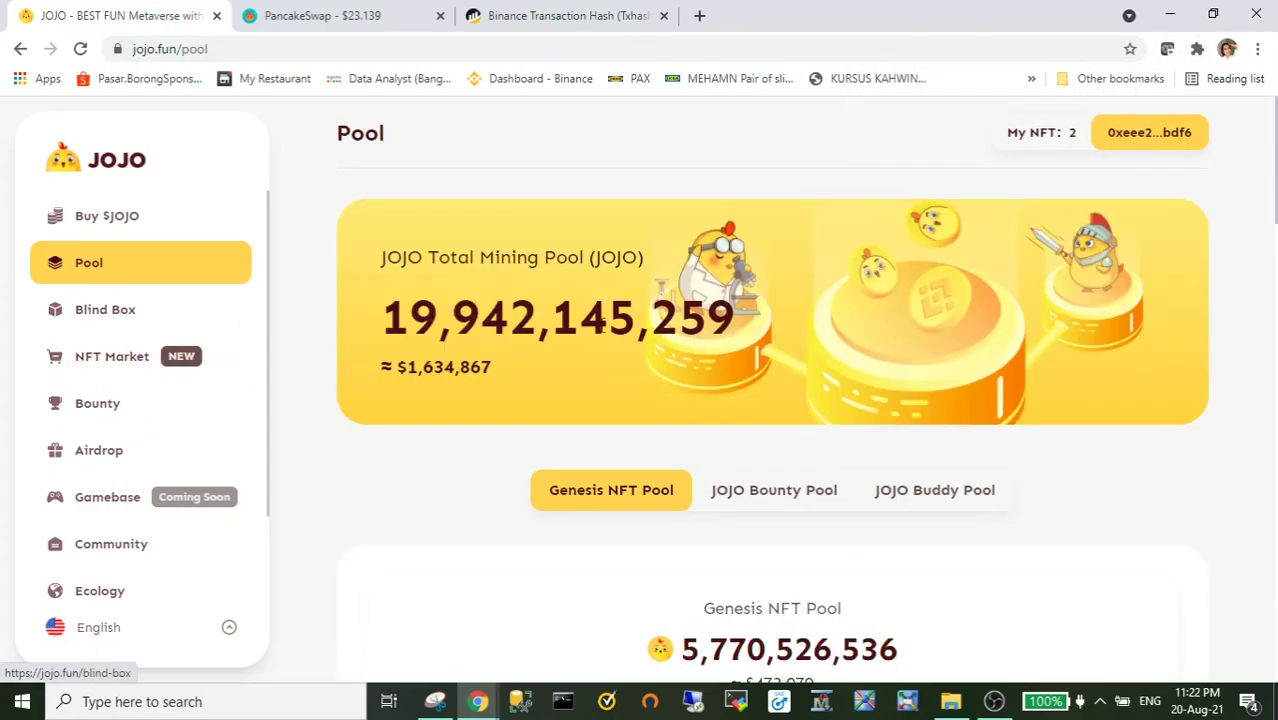
scroll(755, 415, "down", 5)
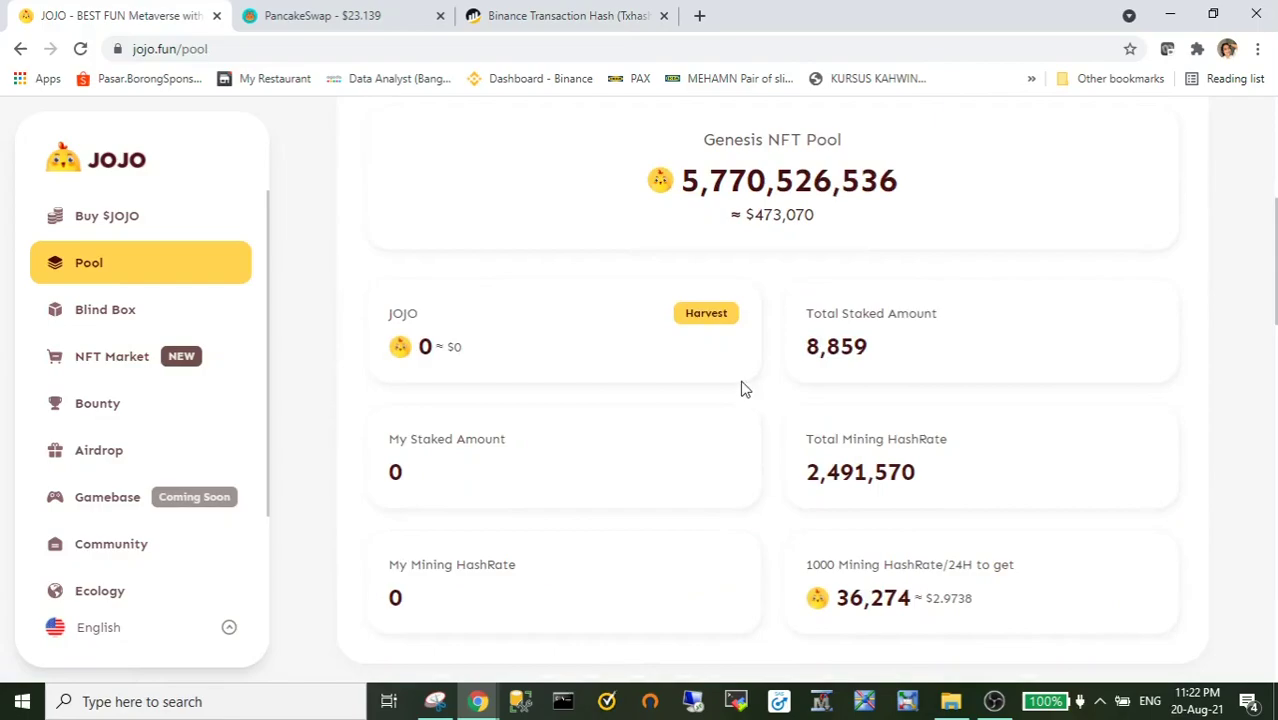
scroll(740, 386, "down", 3)
scroll(700, 366, "down", 1)
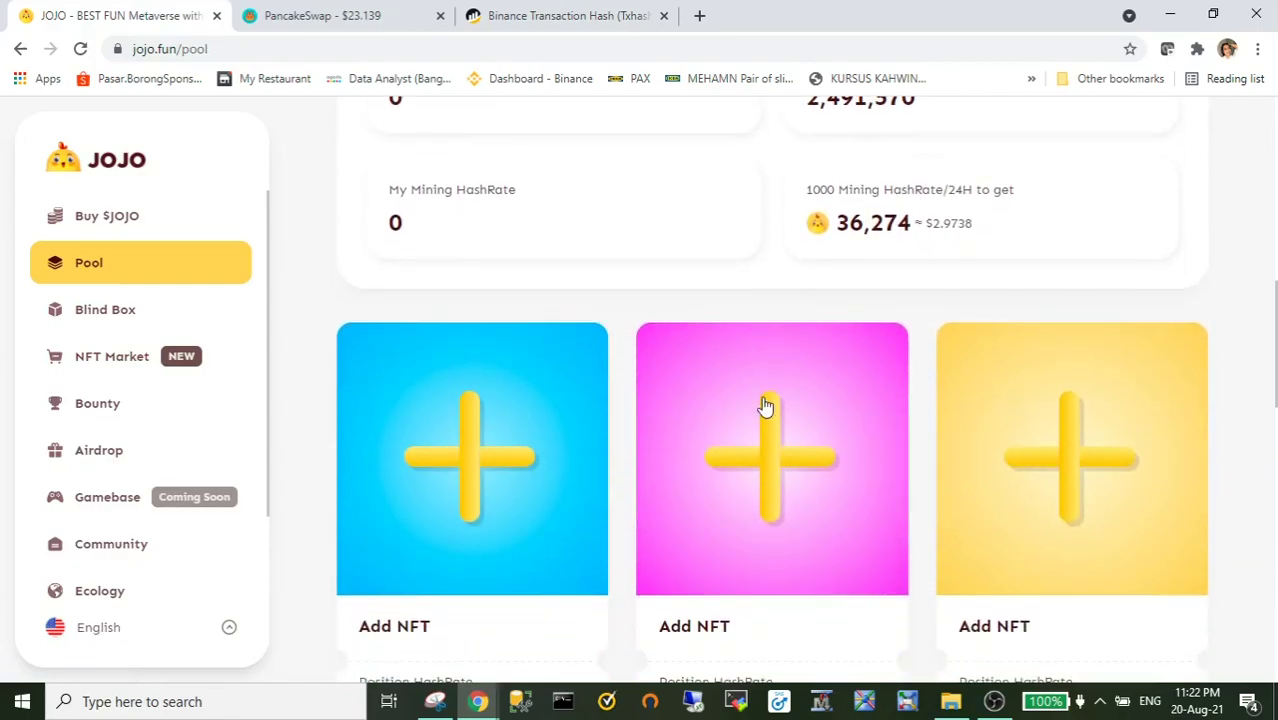
scroll(780, 440, "down", 2)
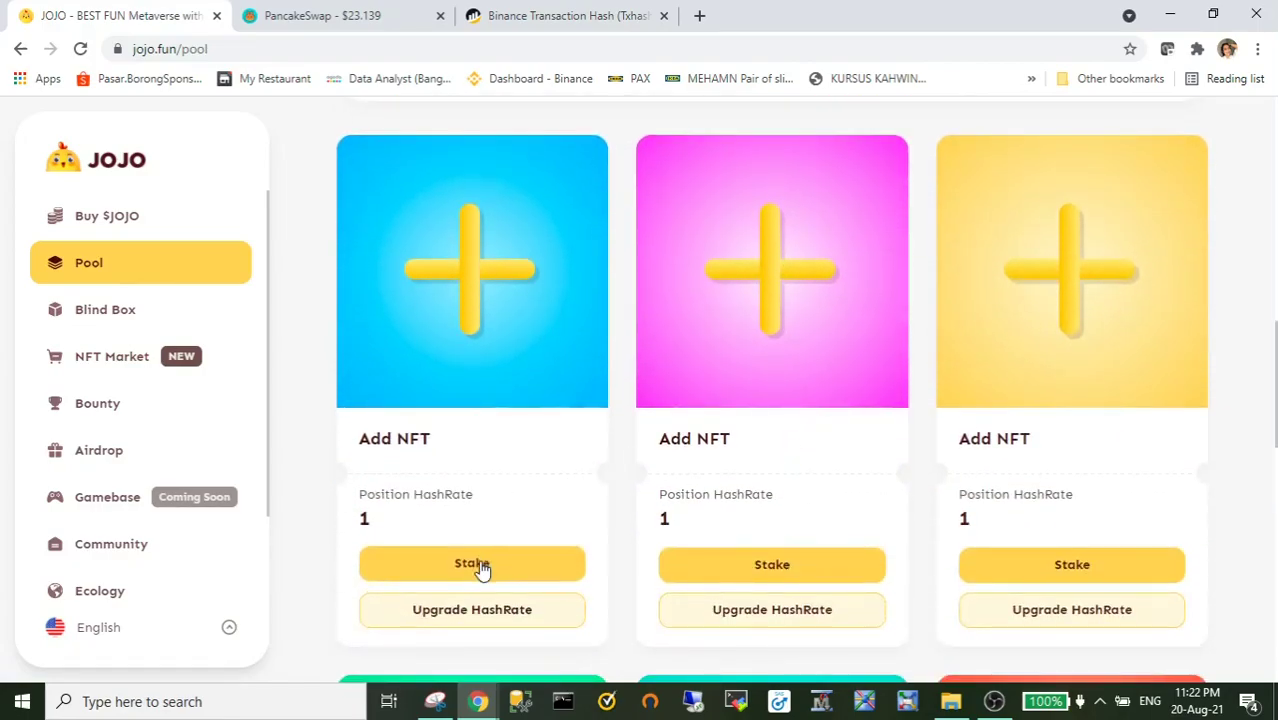
left_click(479, 563)
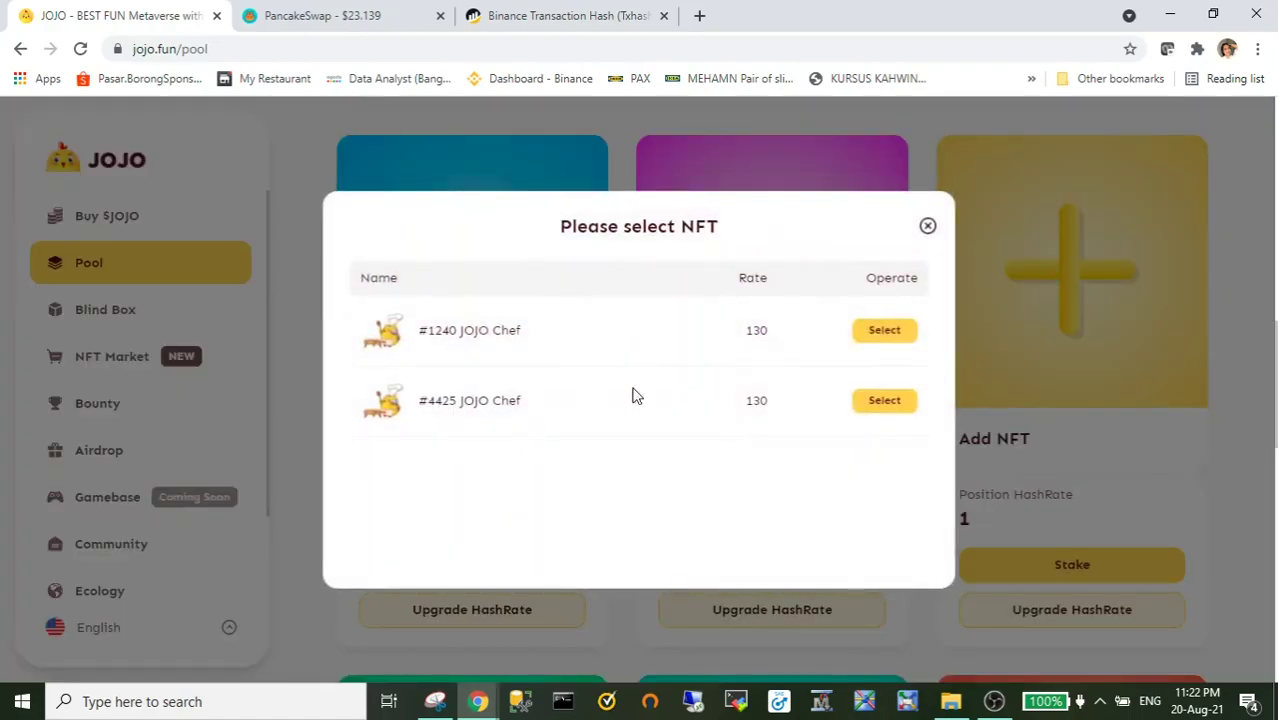
left_click(899, 338)
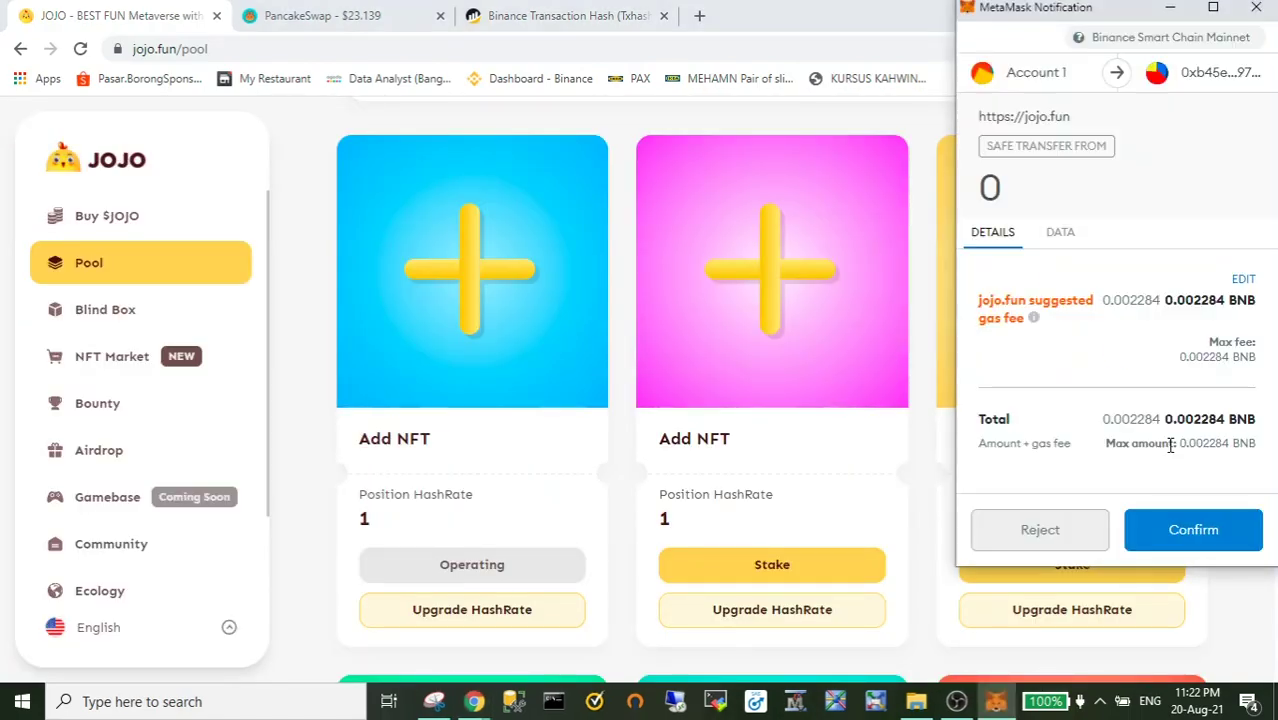
left_click(1208, 530)
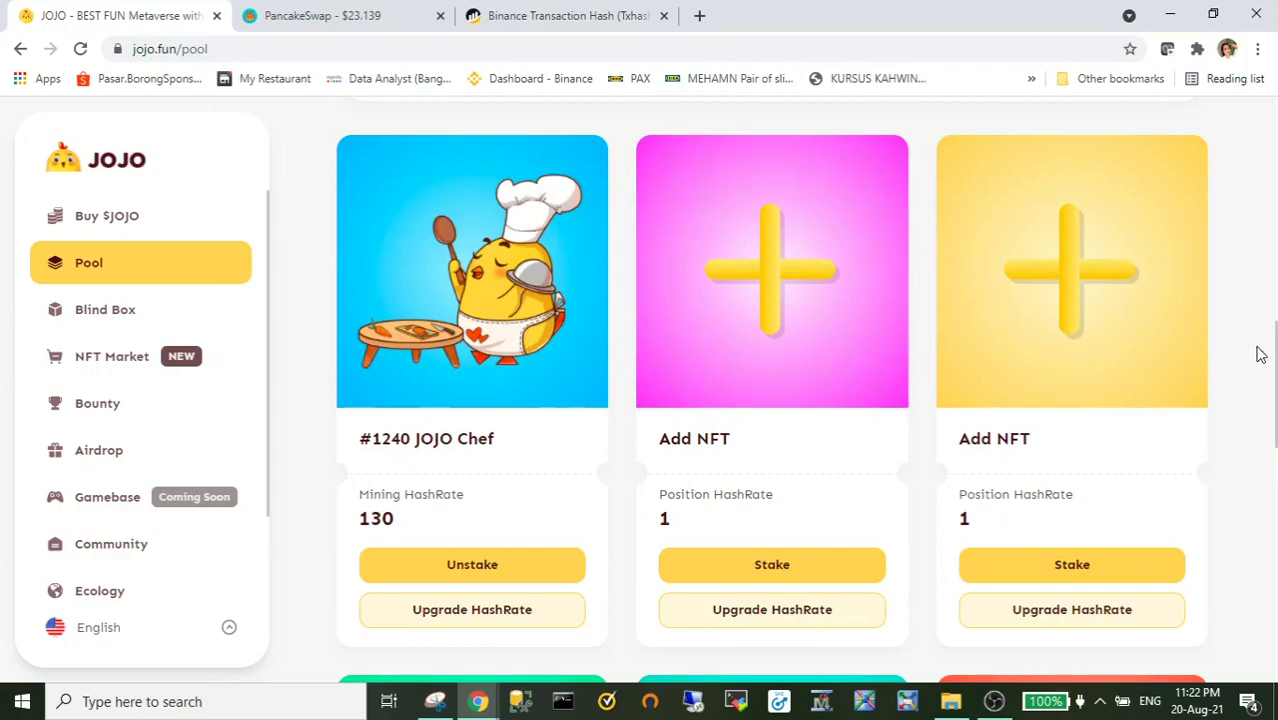
Stake #4425 JOJO Chef in the second slot of the Genesis NFT Pool and approve the transfer in MetaMask
scroll(843, 405, "down", 1)
left_click(789, 175)
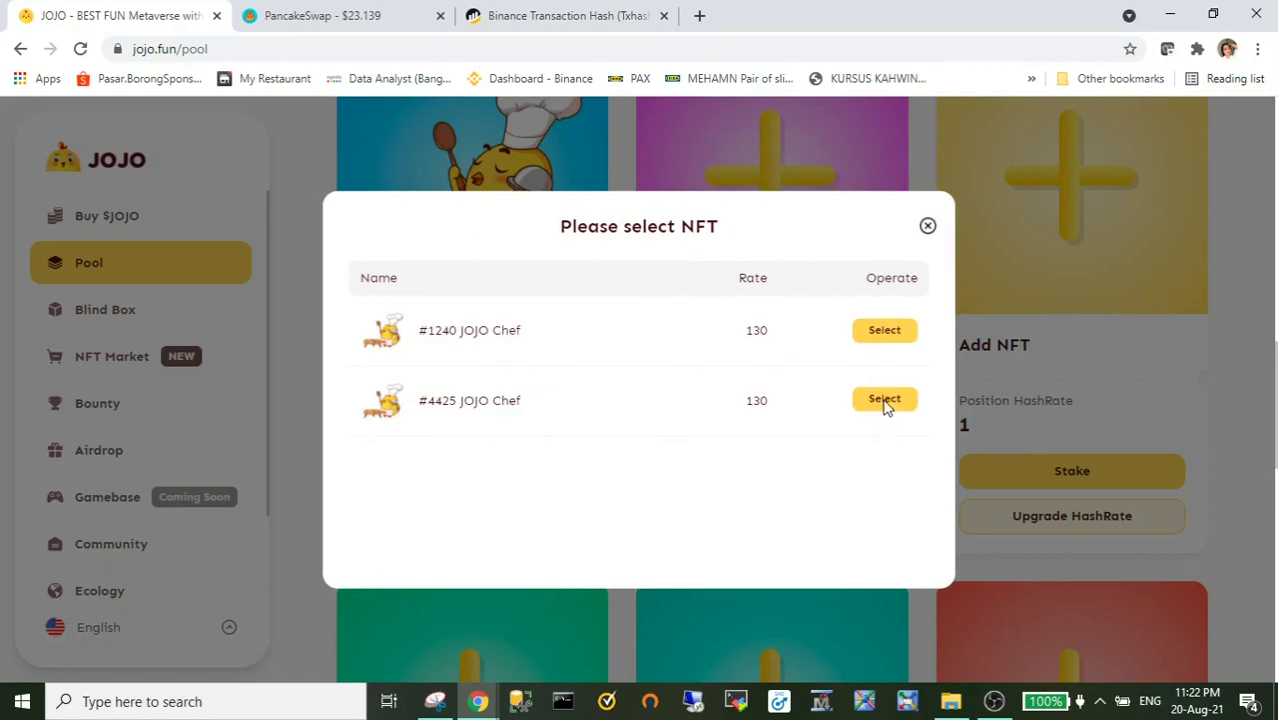
left_click(884, 402)
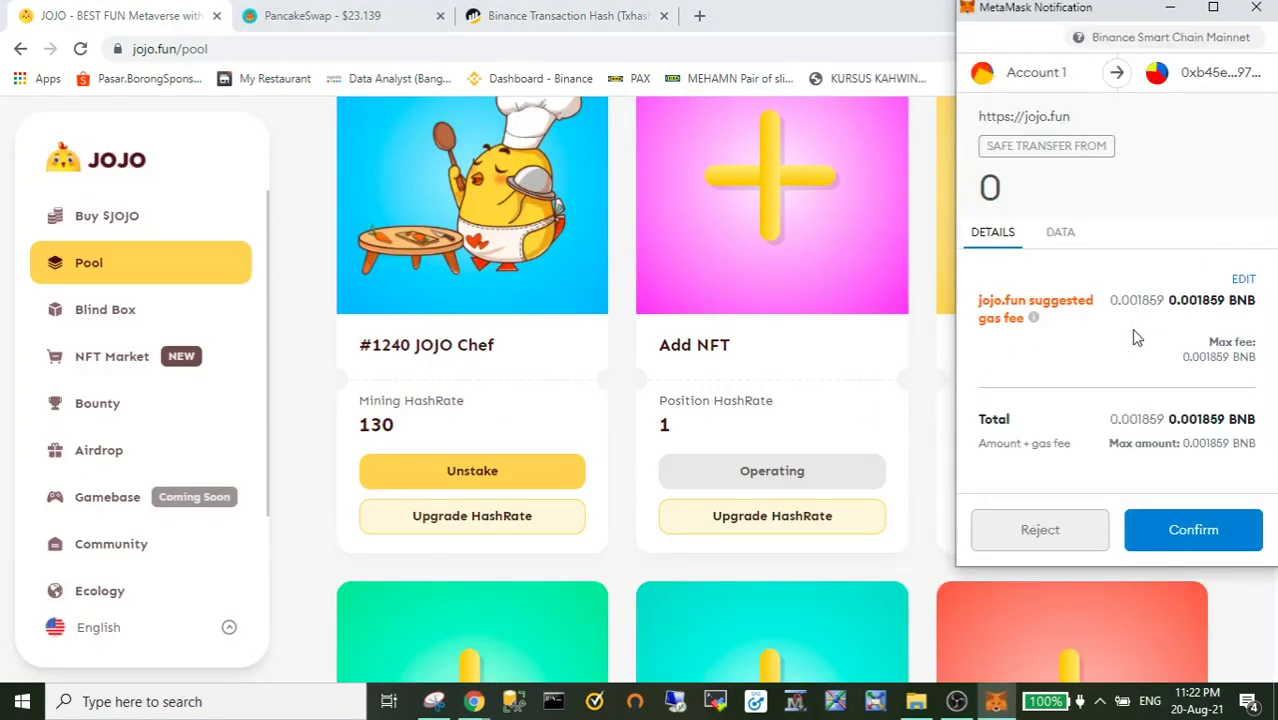
left_click(1165, 536)
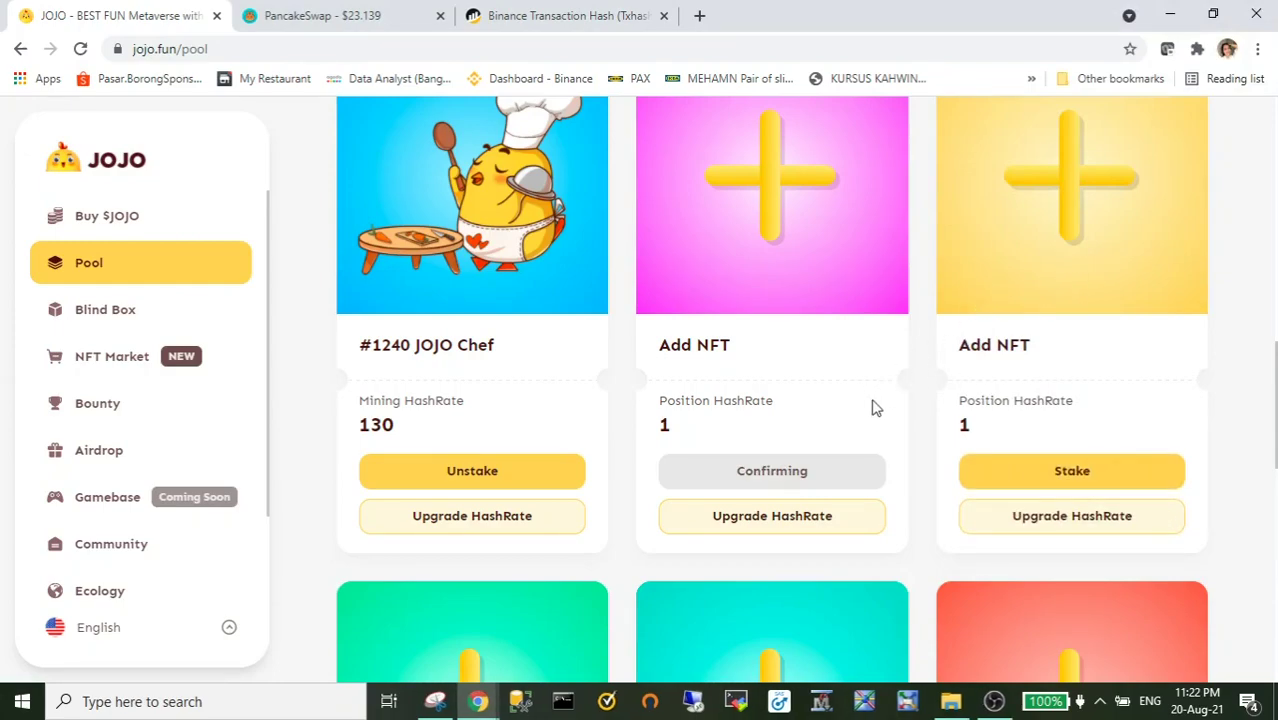
Try to stake #1240 JOJO Chef in the third slot of the Genesis NFT Pool
left_click(1085, 486)
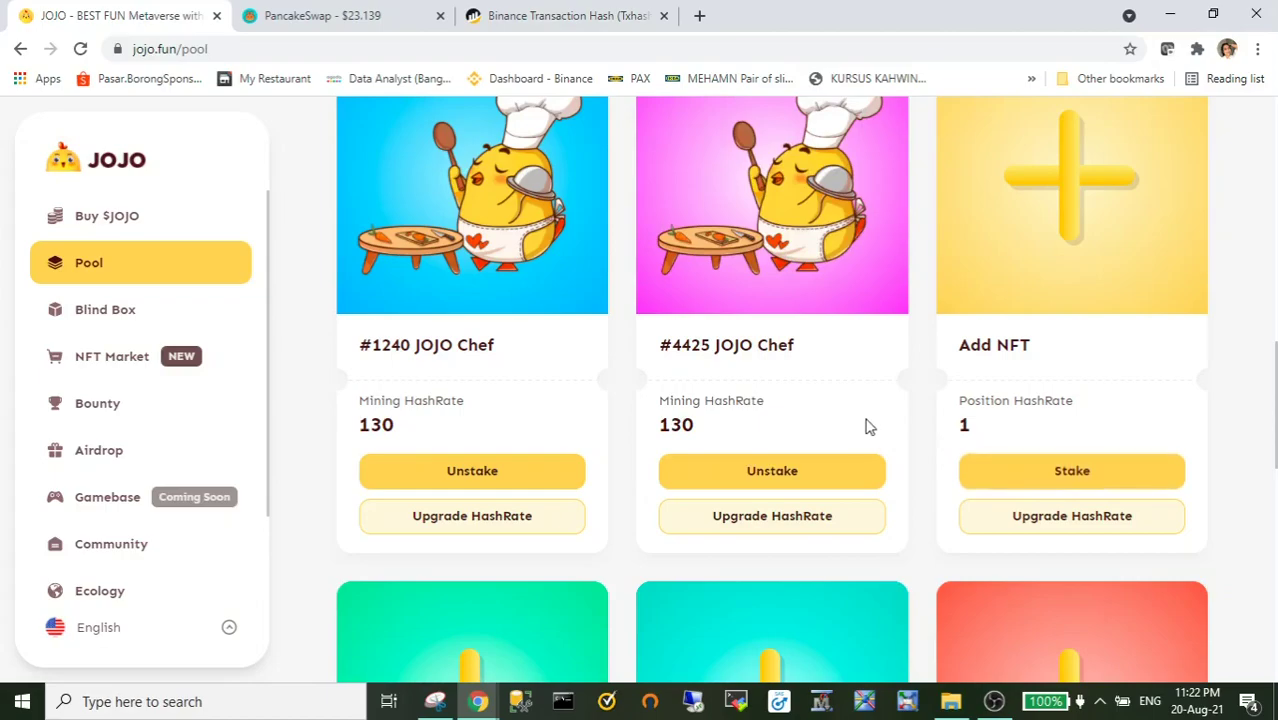
left_click(1084, 471)
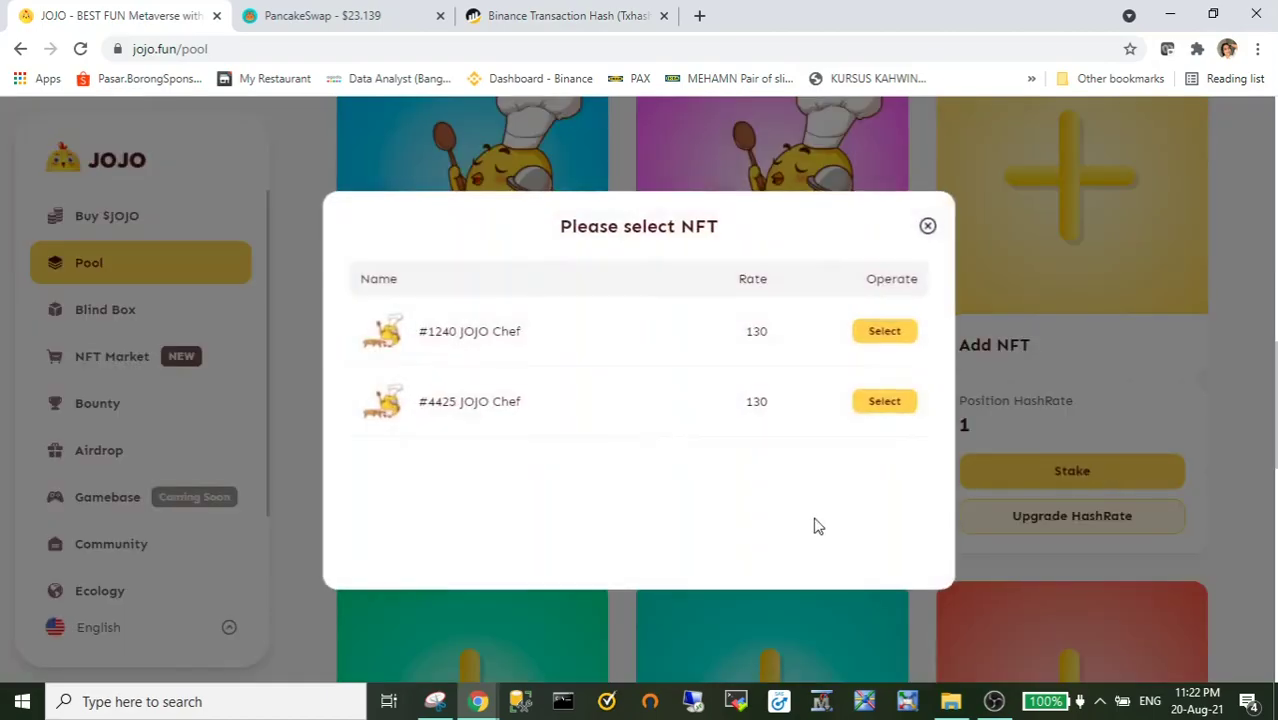
left_click(890, 336)
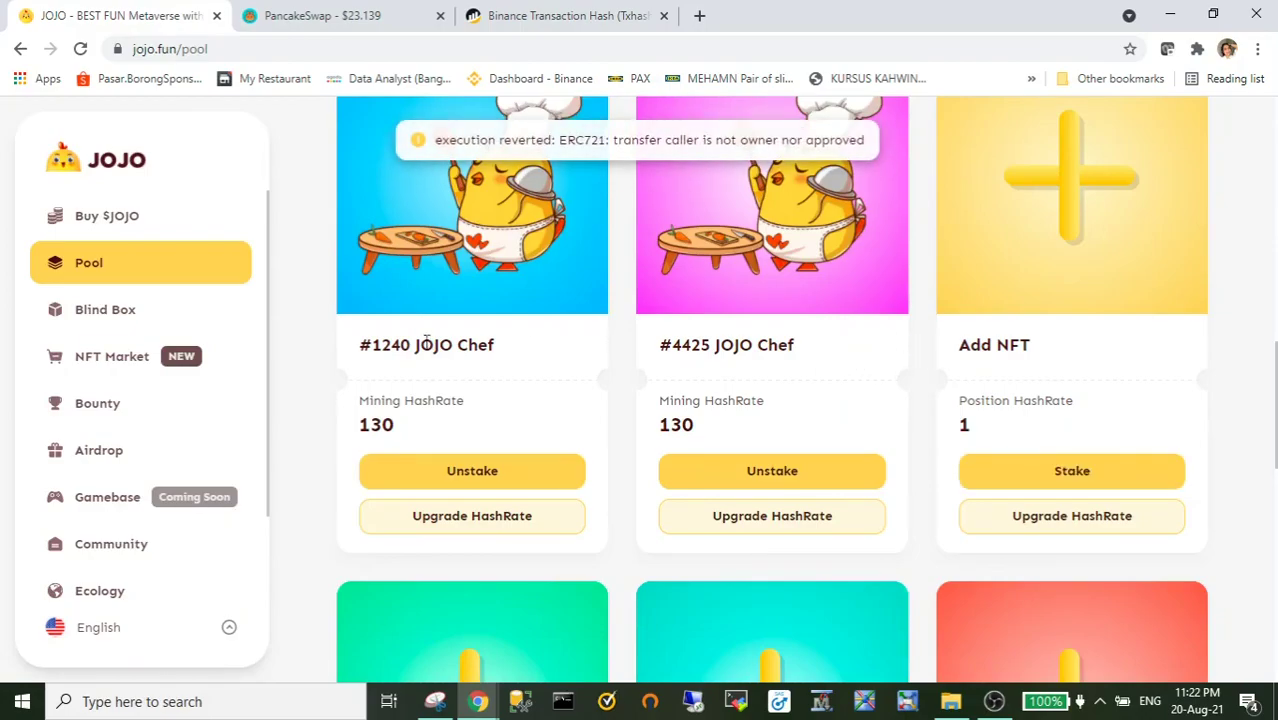
Review the Genesis NFT Pool statistics, including the own staked amount, mining hash rate and reward per 1000 hash rate
scroll(342, 143, "up", 7)
scroll(480, 310, "down", 2)
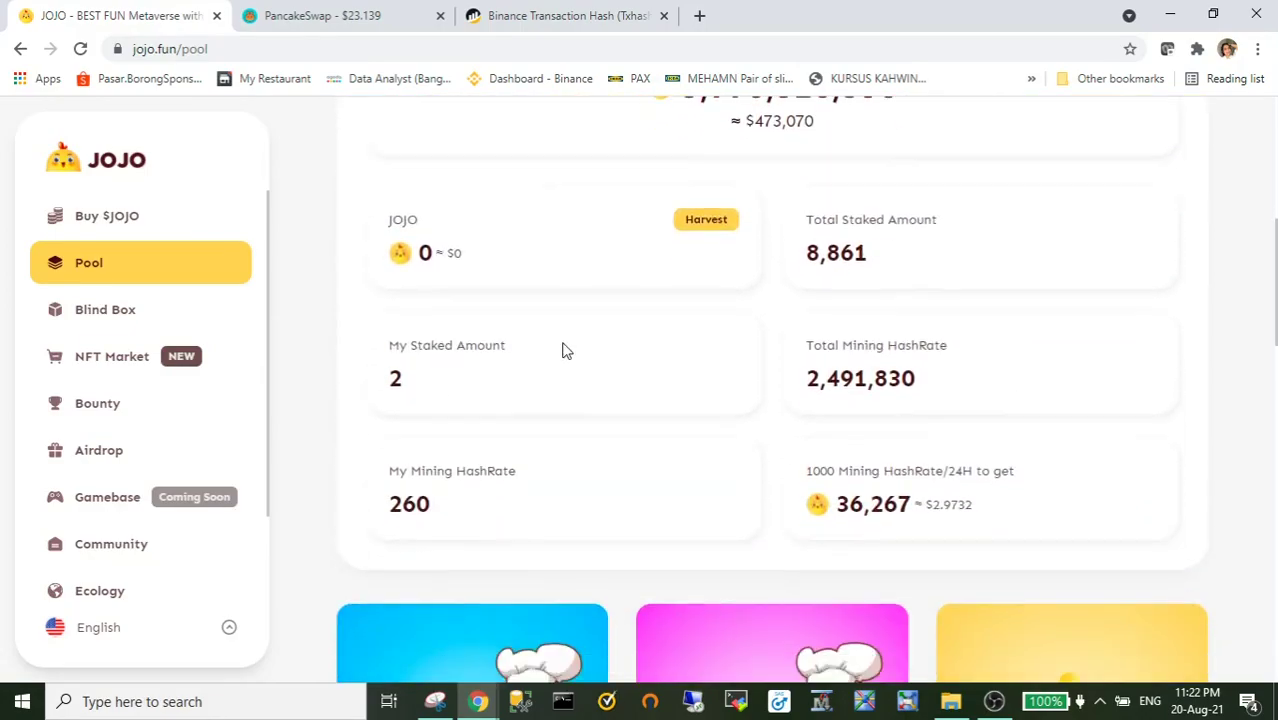
scroll(589, 340, "down", 1)
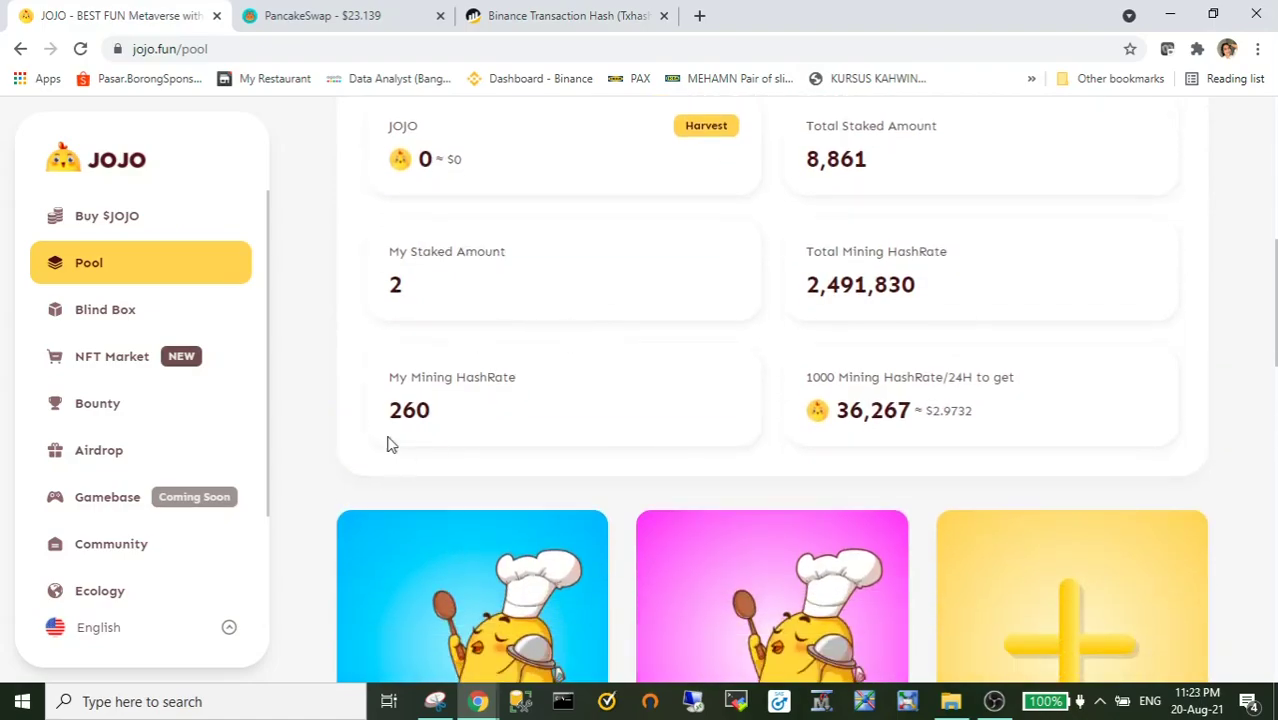
scroll(548, 442, "down", 2)
scroll(570, 380, "down", 3)
scroll(565, 354, "up", 7)
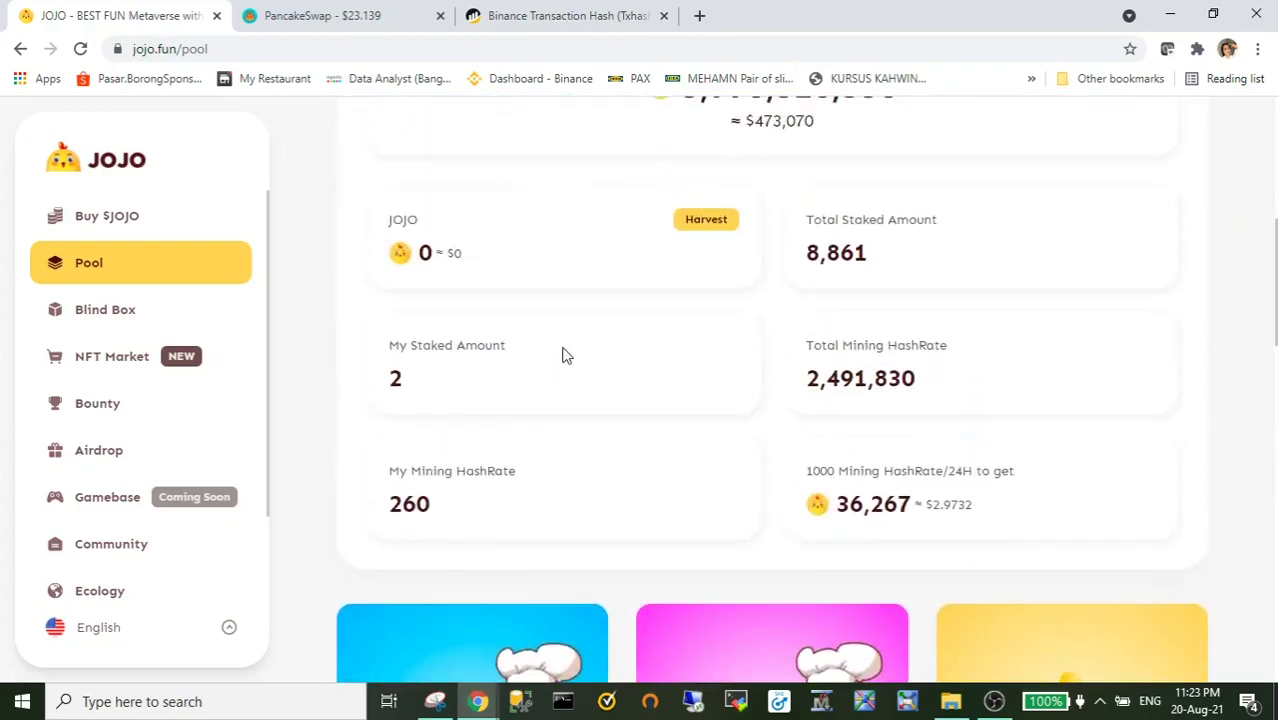
scroll(797, 253, "up", 2)
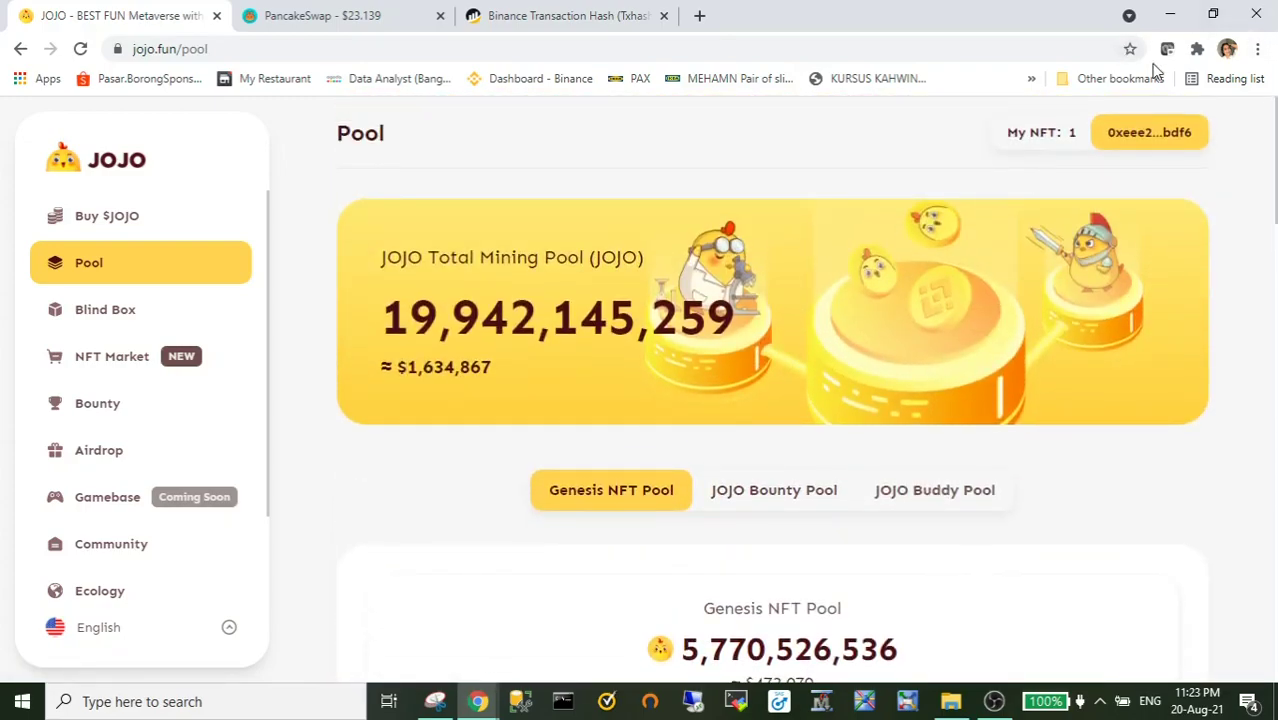